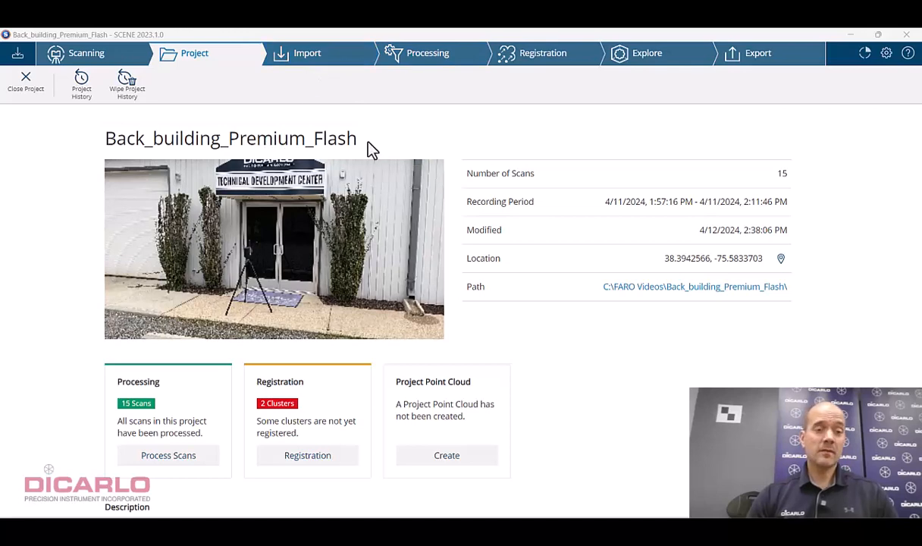
# Open the processing configuration for the Scans cluster, choose Colorize Scans and turn off skipping of fully processed scans.
pyautogui.click(427, 60)
pyautogui.click(33, 87)
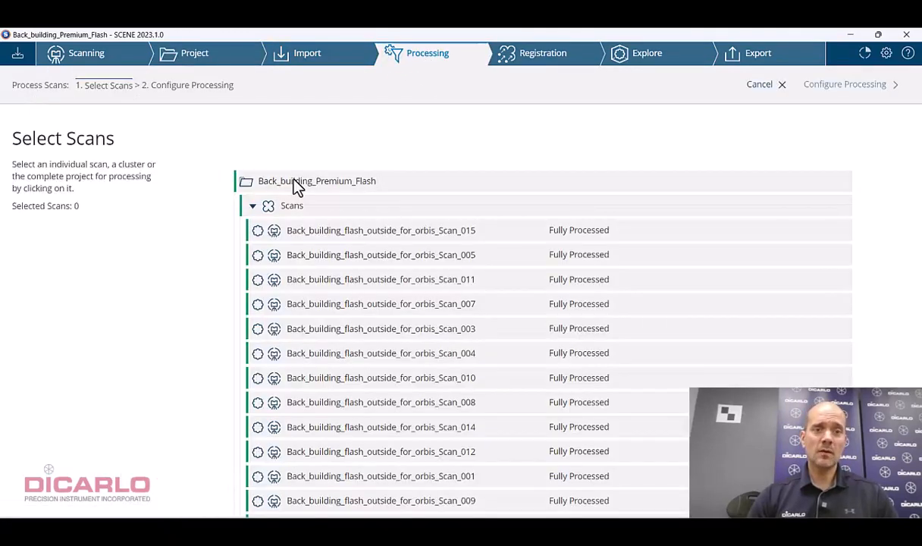
pyautogui.click(387, 207)
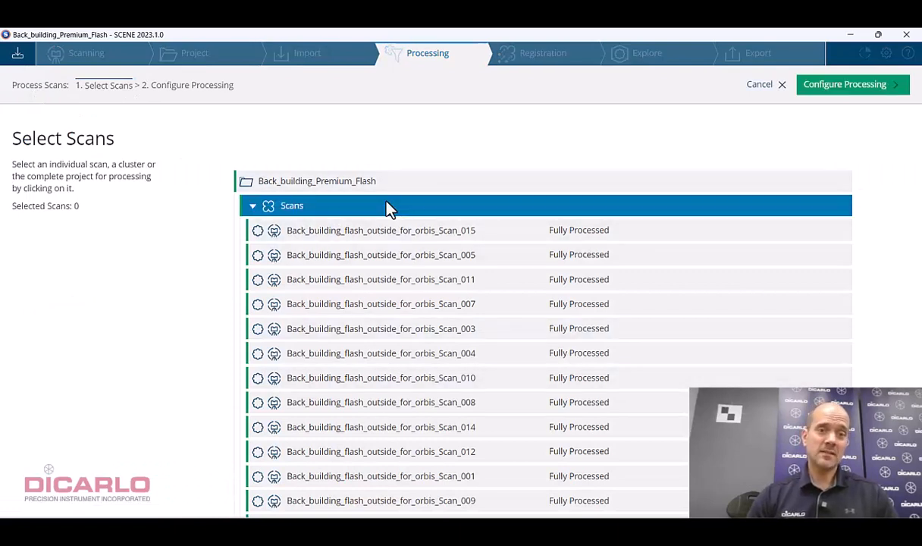
pyautogui.click(844, 85)
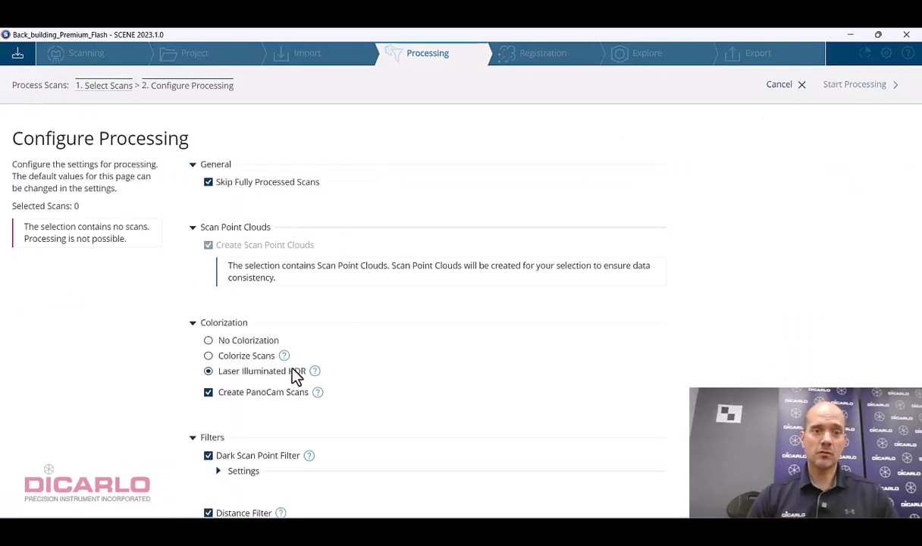
pyautogui.click(228, 357)
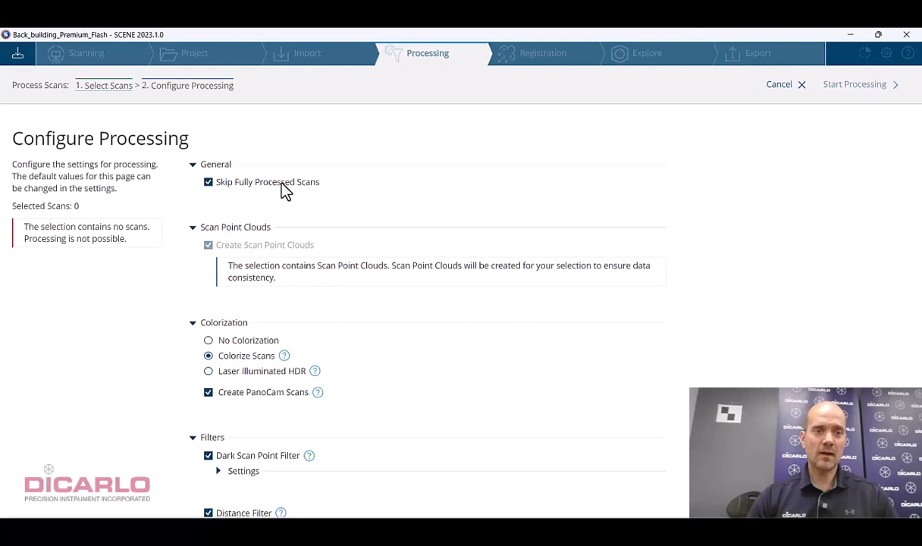
pyautogui.click(209, 182)
# Review the distance, stray point and target settings, turn off the Edge Artifact Filter, and cancel the processing setup.
pyautogui.scroll(-5, 362, 282)
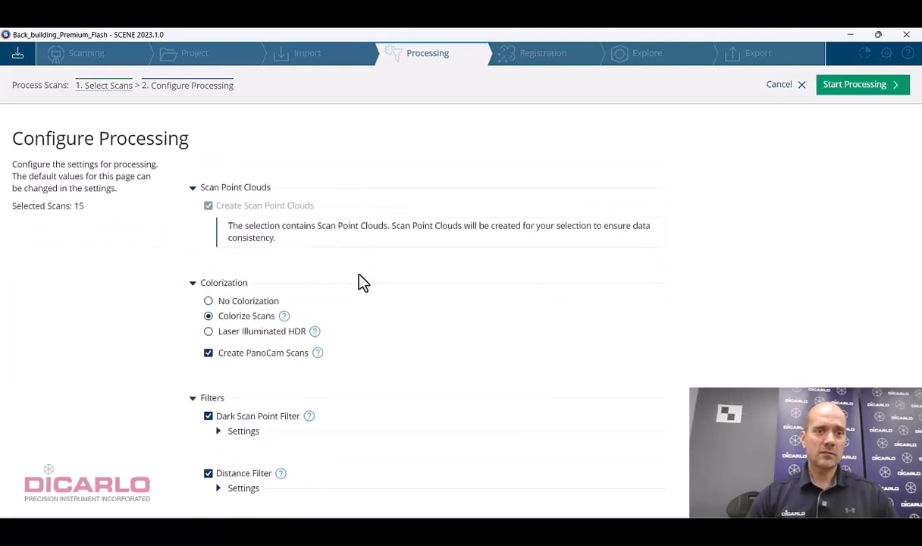
pyautogui.scroll(-2, 246, 334)
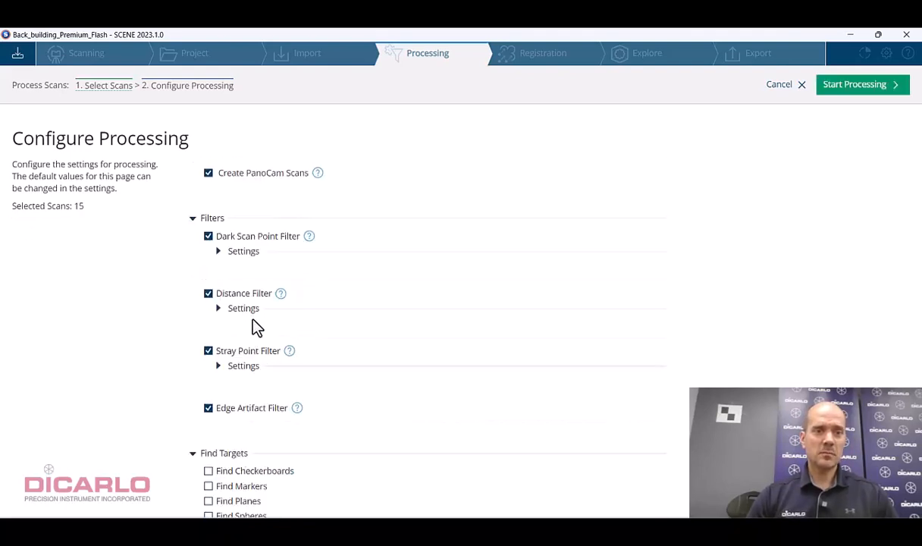
pyautogui.click(230, 309)
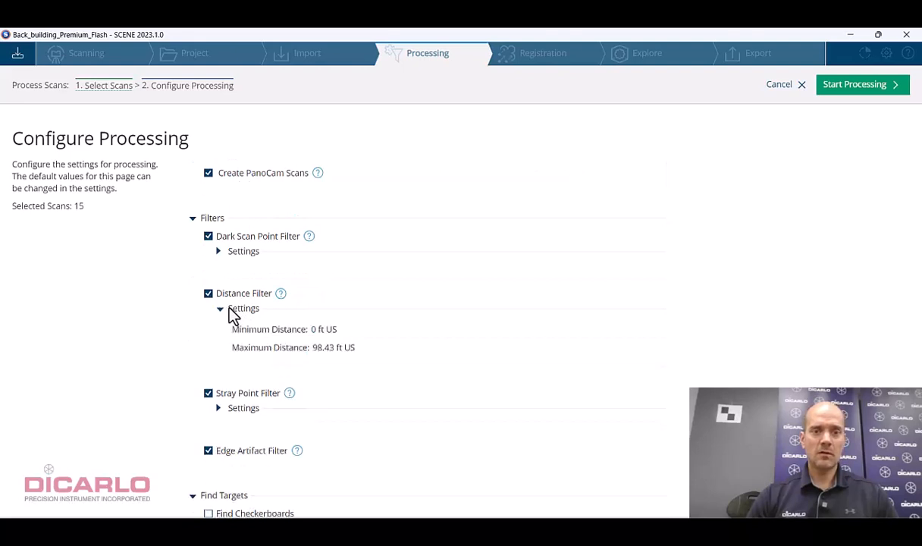
pyautogui.click(233, 313)
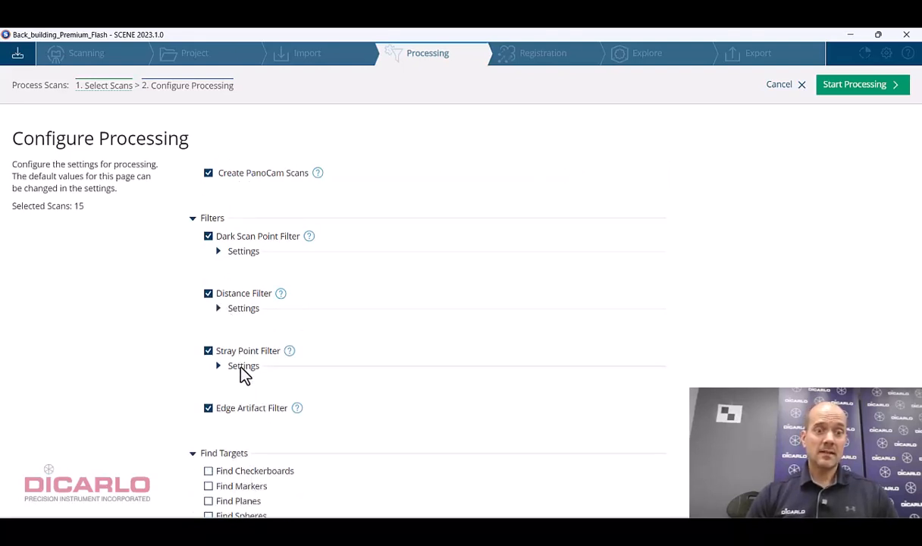
pyautogui.click(239, 368)
pyautogui.click(240, 368)
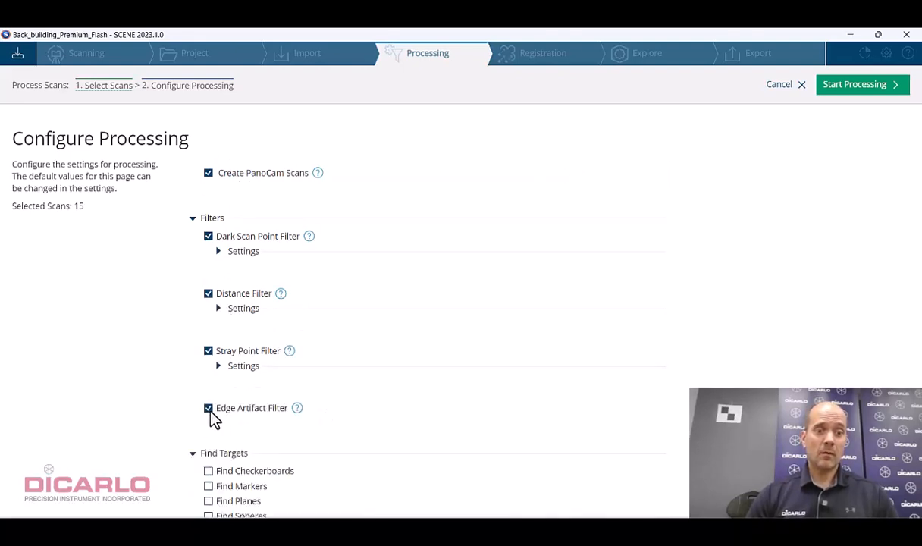
pyautogui.scroll(-6, 268, 383)
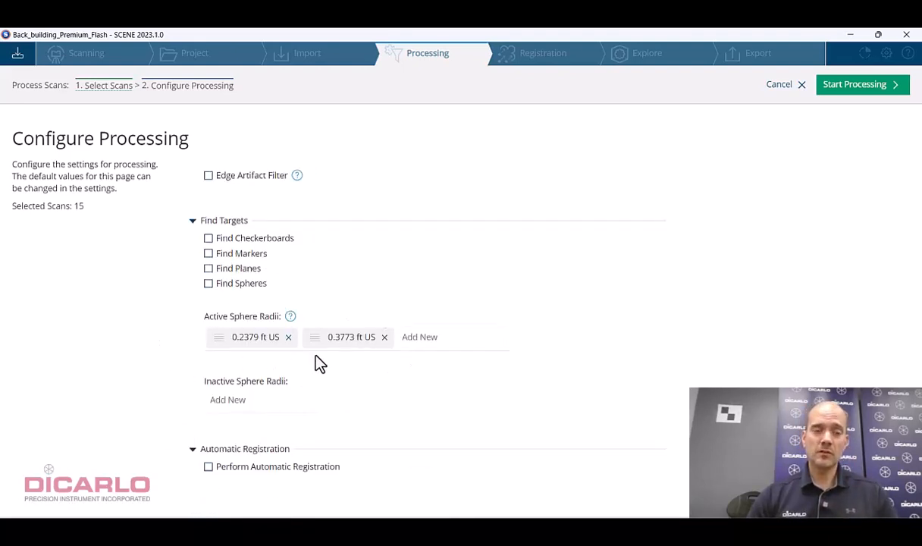
pyautogui.click(792, 85)
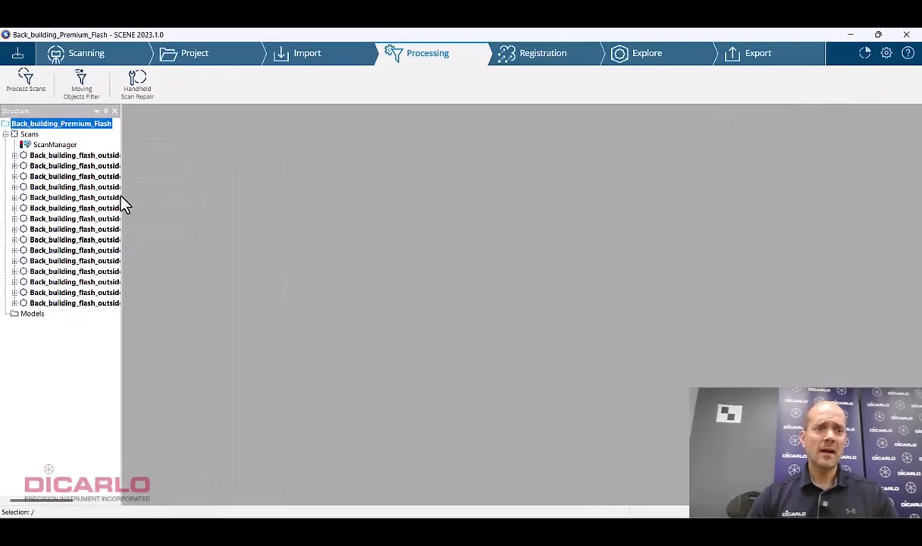
# Widen the structure tree to fit the full scan names and open the project's 3D view for exploring.
pyautogui.moveTo(121, 201); pyautogui.dragTo(256, 204)
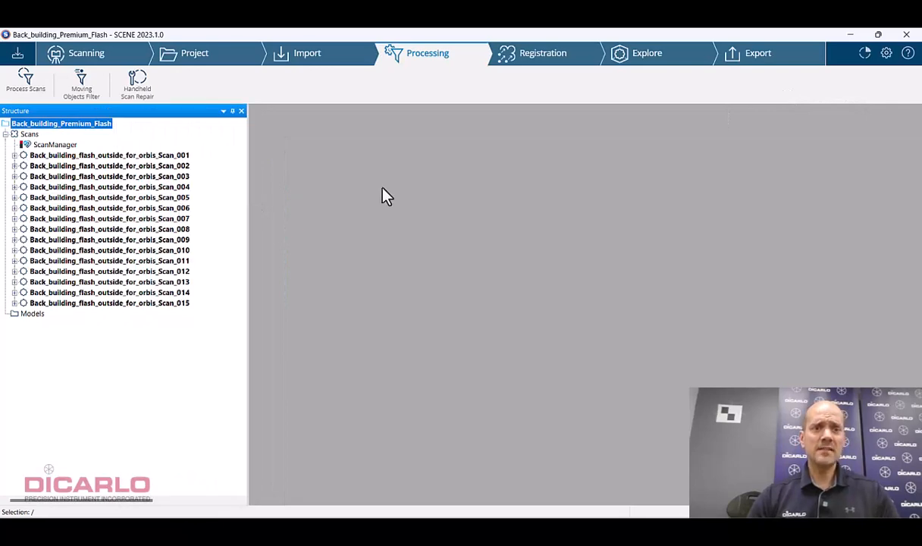
pyautogui.click(650, 56)
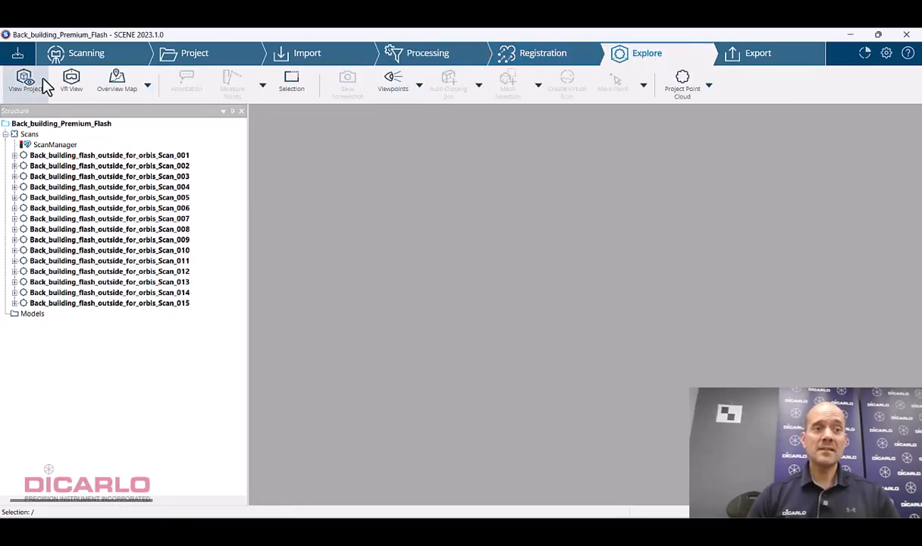
pyautogui.click(28, 85)
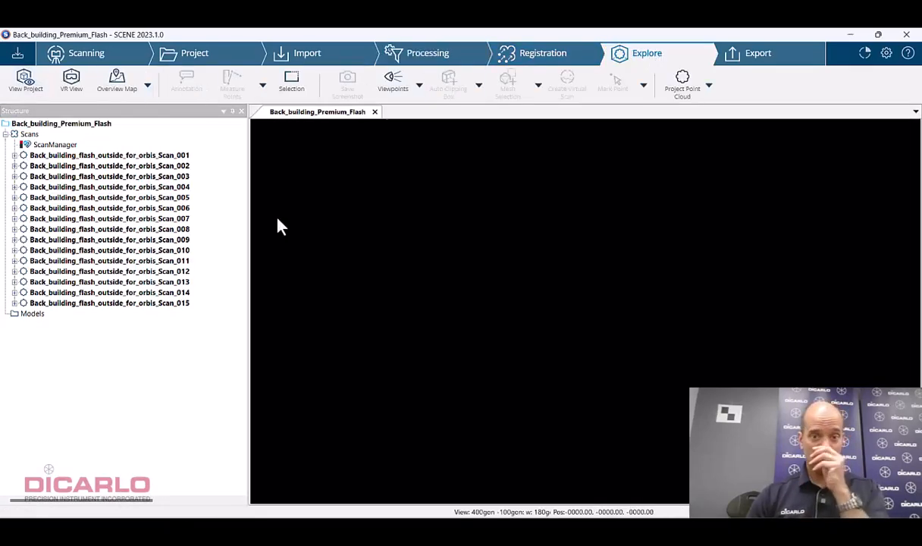
# Examine the point cloud of the building, parked cars and surroundings from several angles, and close the 3D view.
pyautogui.scroll(6, 569, 326)
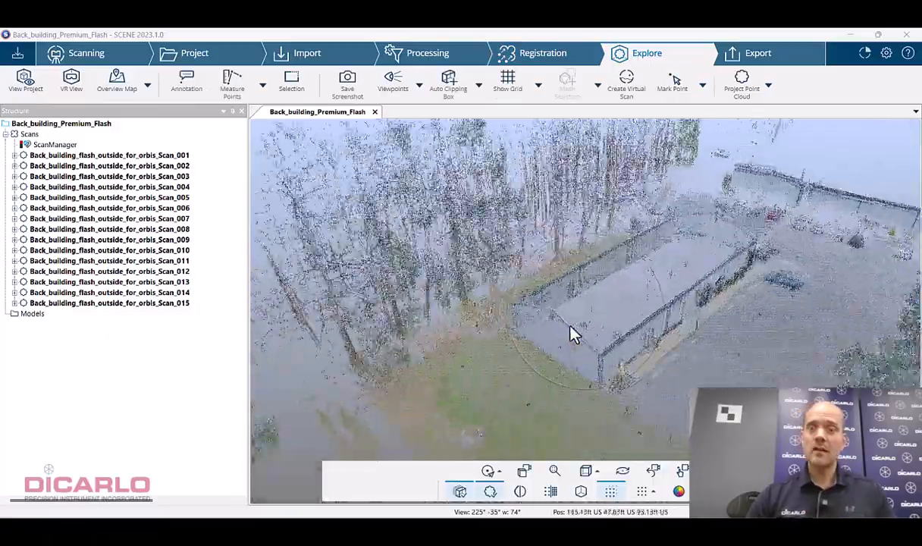
pyautogui.moveTo(878, 306); pyautogui.dragTo(670, 230)
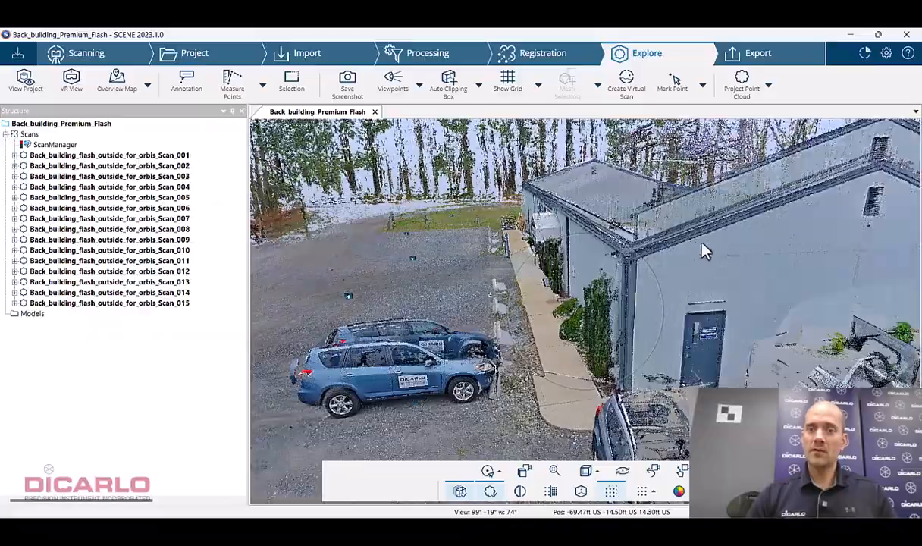
pyautogui.moveTo(701, 243); pyautogui.dragTo(492, 356, button='right')
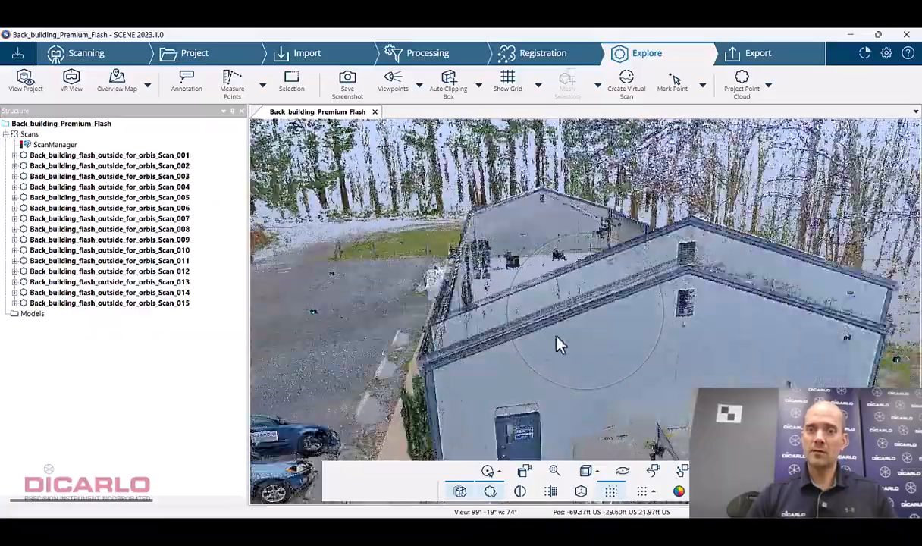
pyautogui.moveTo(545, 408); pyautogui.dragTo(627, 194, button='right')
pyautogui.moveTo(671, 350); pyautogui.dragTo(665, 238, button='right')
pyautogui.moveTo(763, 354); pyautogui.dragTo(754, 295)
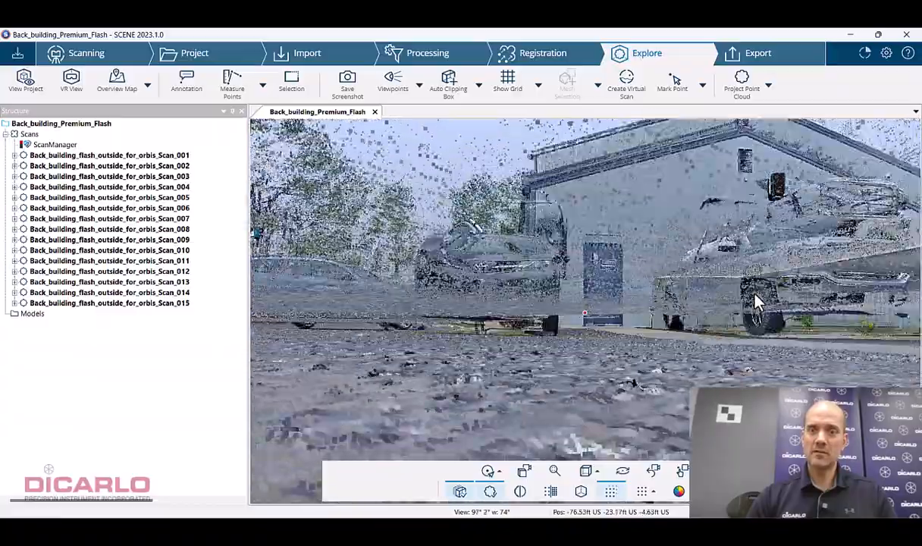
pyautogui.moveTo(729, 335); pyautogui.dragTo(722, 462)
pyautogui.moveTo(571, 309); pyautogui.dragTo(527, 299)
pyautogui.scroll(-8, 529, 304)
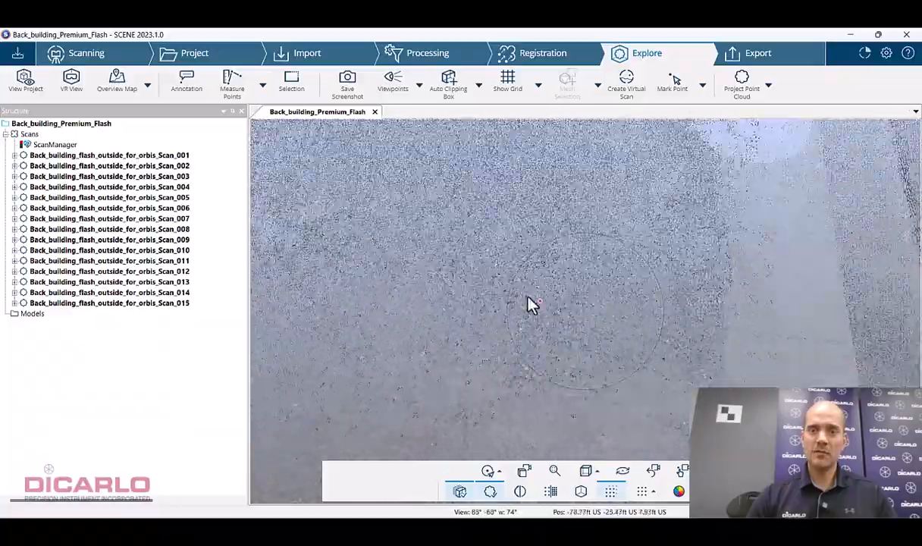
pyautogui.moveTo(580, 282); pyautogui.dragTo(440, 191)
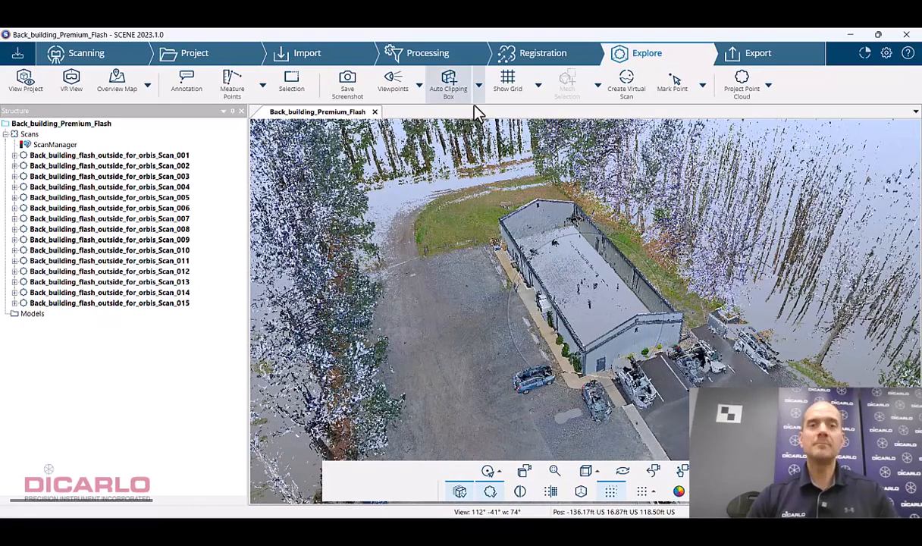
pyautogui.click(374, 113)
# Start interactive registration and open the registration view for the Scans cluster.
pyautogui.click(553, 57)
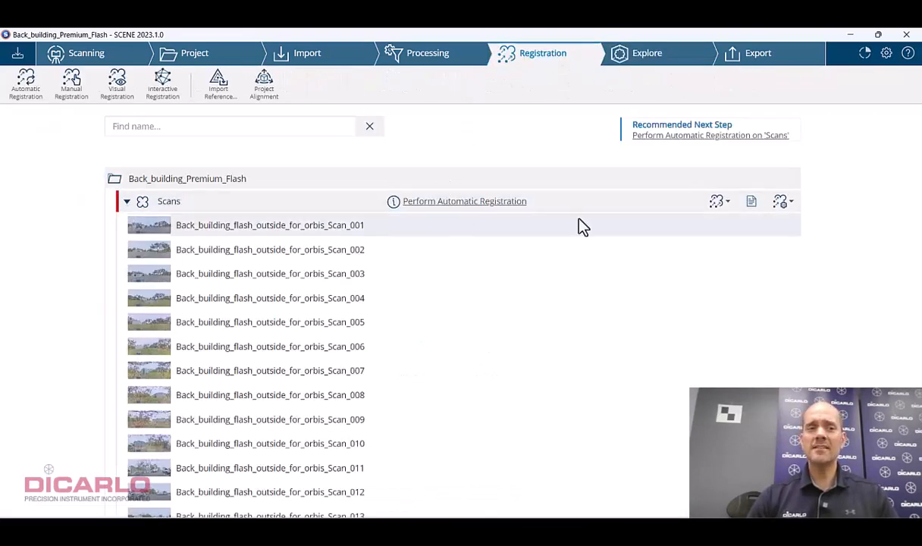
pyautogui.click(162, 83)
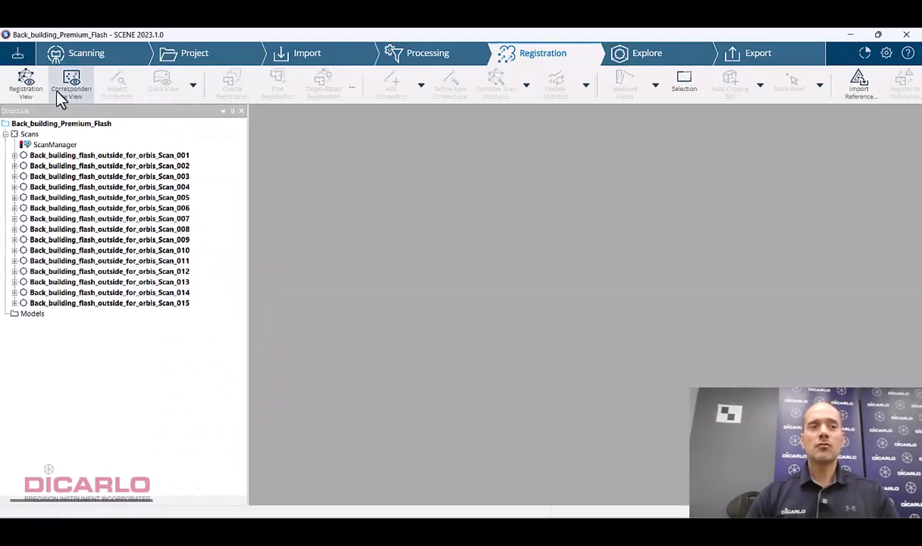
pyautogui.click(28, 133)
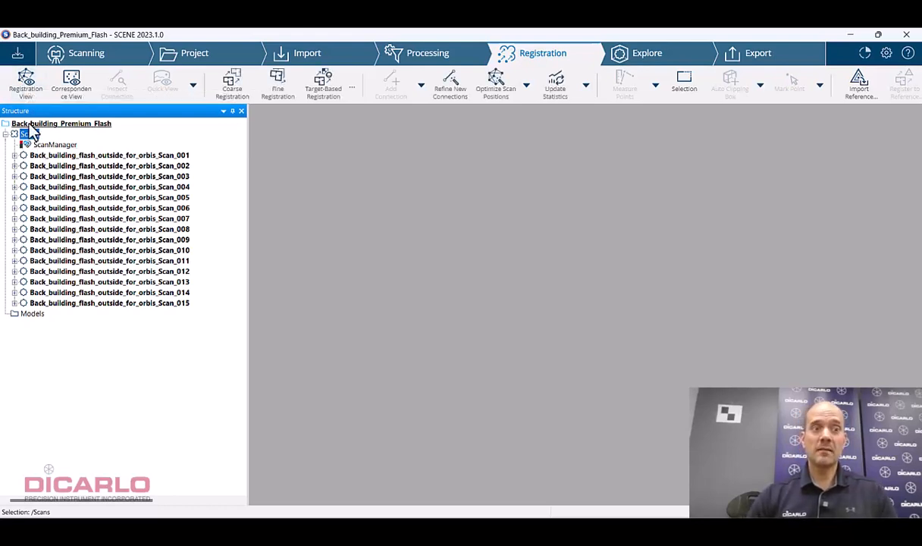
pyautogui.click(25, 78)
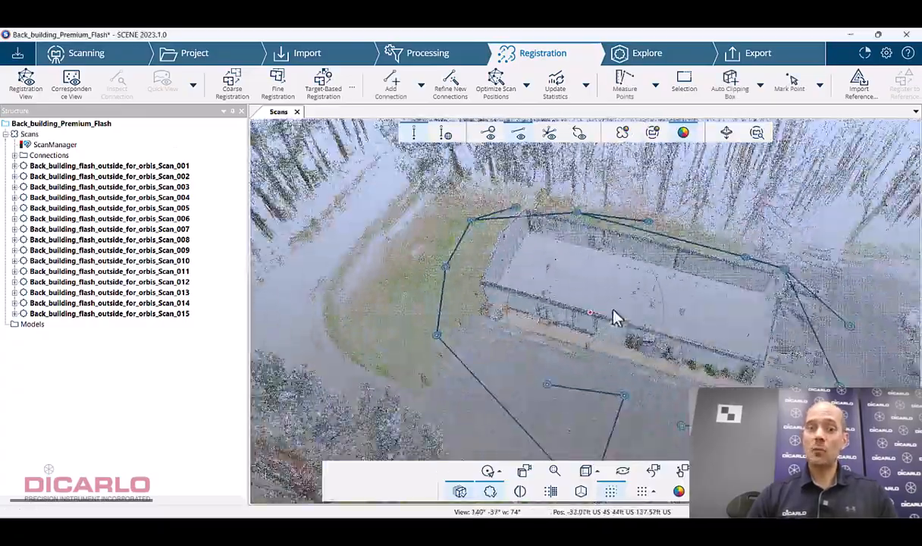
# Examine the scan positions and the connection lines around the building for missing links.
pyautogui.moveTo(612, 309); pyautogui.dragTo(544, 331)
pyautogui.moveTo(543, 331); pyautogui.dragTo(604, 388, button='right')
pyautogui.moveTo(605, 210); pyautogui.dragTo(598, 277, button='right')
pyautogui.moveTo(586, 325); pyautogui.dragTo(576, 247, button='right')
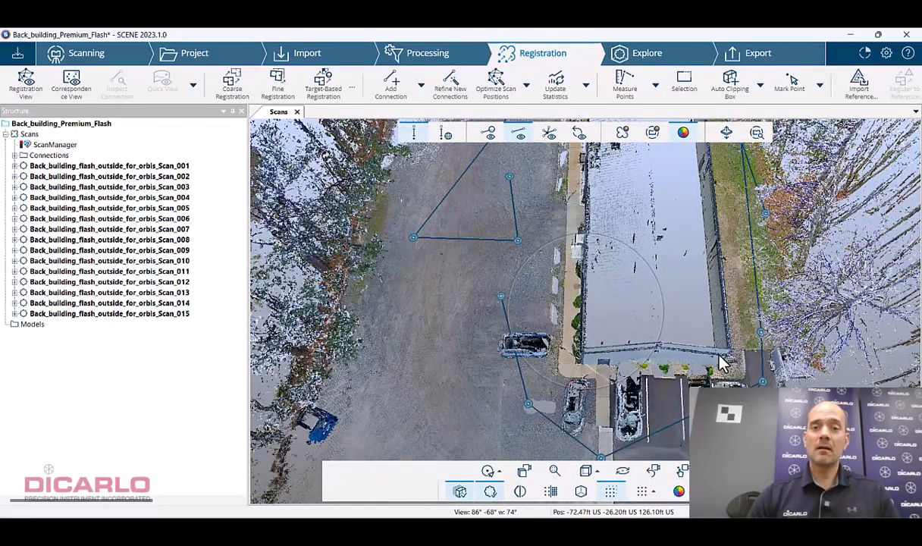
pyautogui.moveTo(720, 363); pyautogui.dragTo(744, 324)
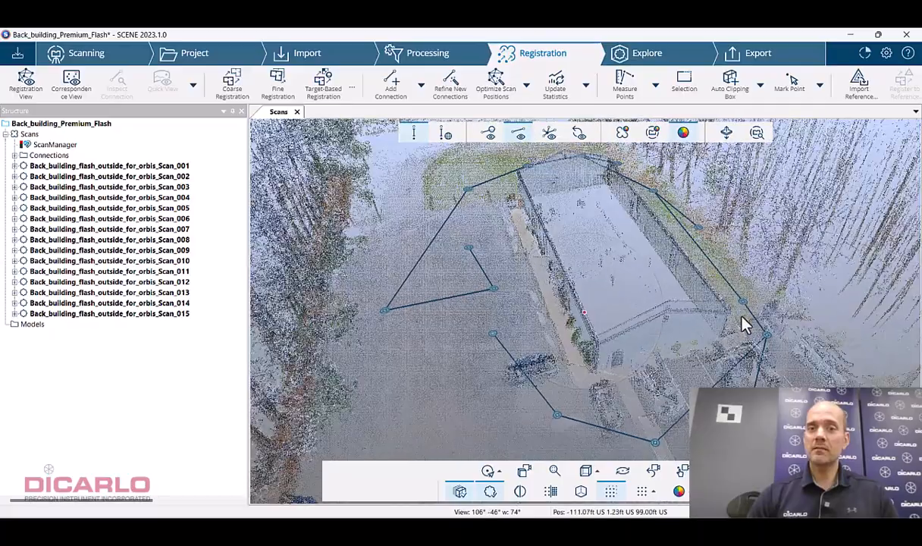
pyautogui.moveTo(695, 226); pyautogui.dragTo(650, 336, button='right')
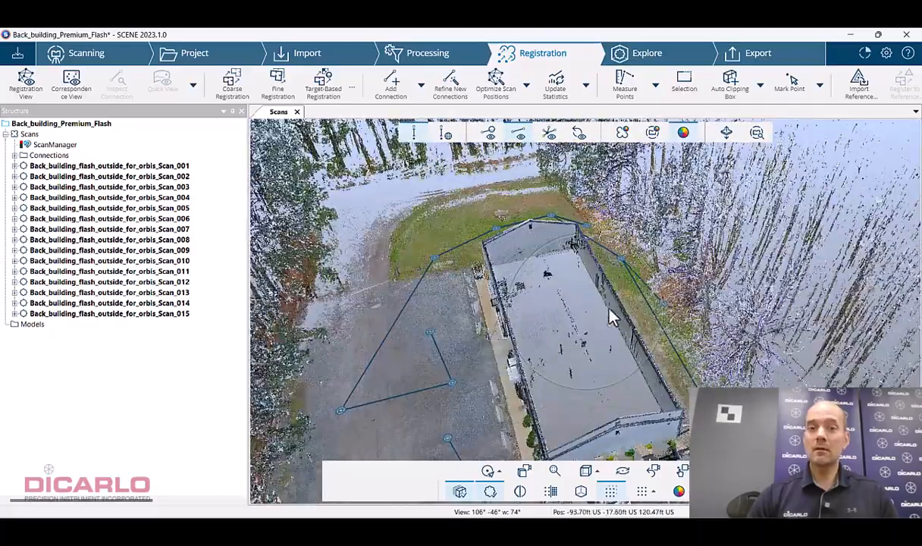
pyautogui.moveTo(612, 317); pyautogui.dragTo(523, 257)
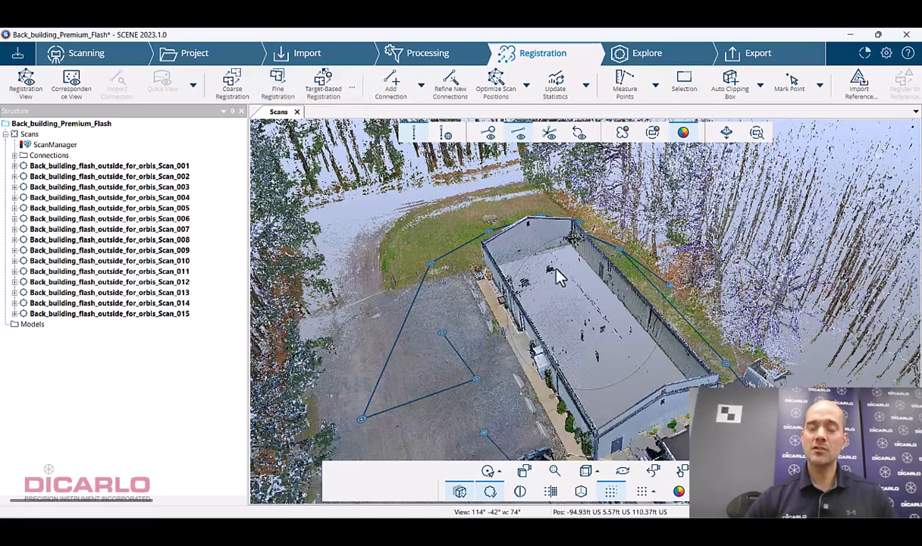
# Set the maximum search distance for fine registration to 3 ft US in the registration settings.
pyautogui.click(350, 87)
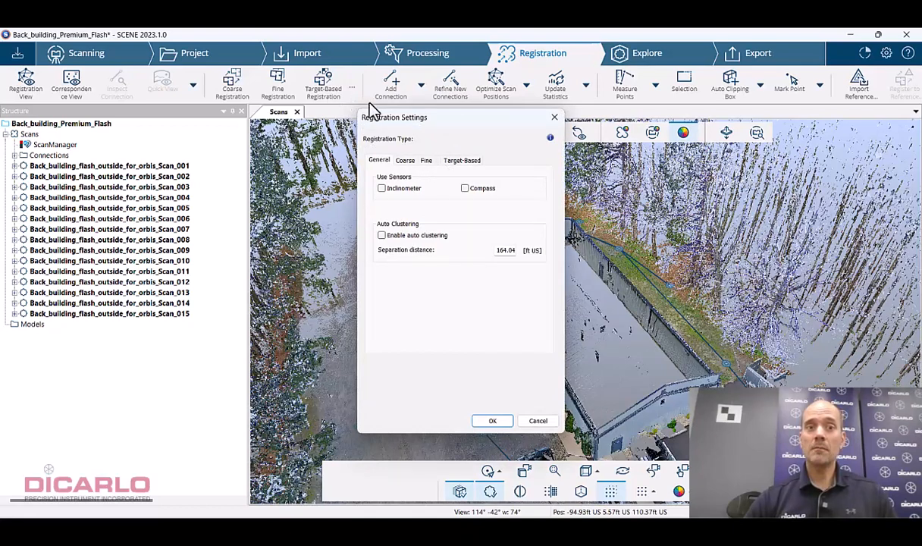
pyautogui.click(407, 162)
pyautogui.click(427, 163)
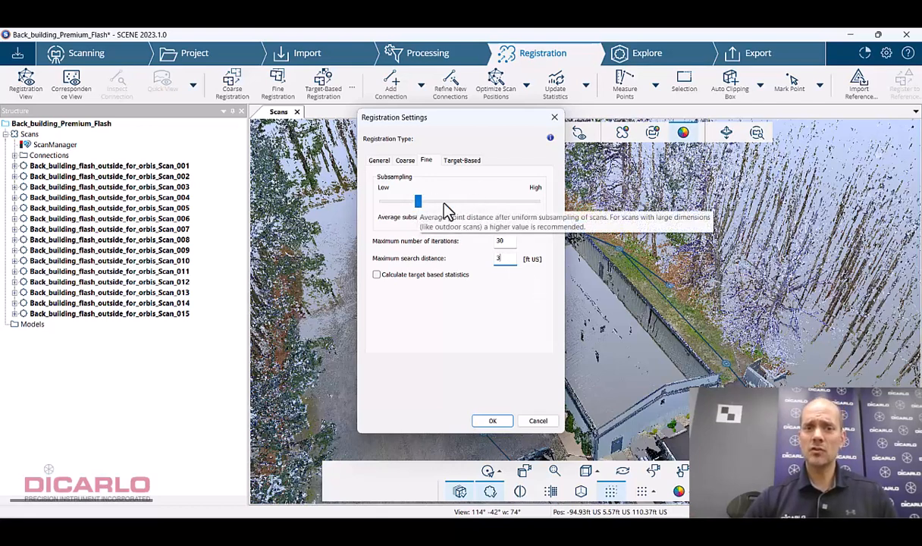
# Enable the Inclinometer and Compass sensors for registration and accept the registration settings.
pyautogui.click(380, 161)
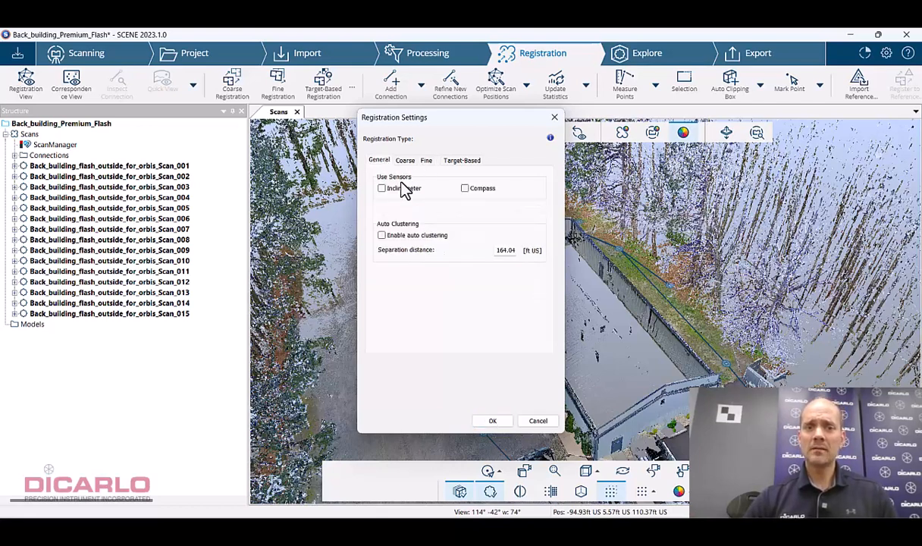
pyautogui.click(398, 196)
pyautogui.click(465, 189)
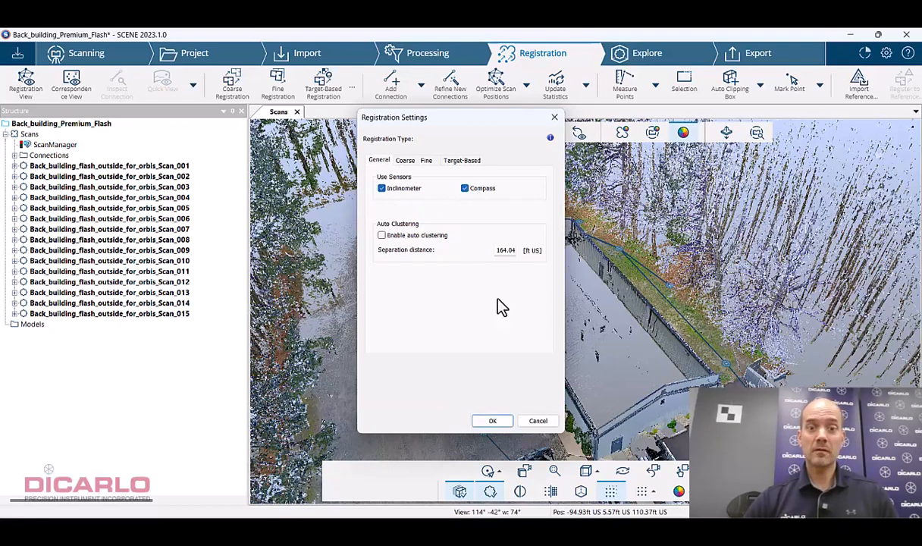
pyautogui.click(426, 162)
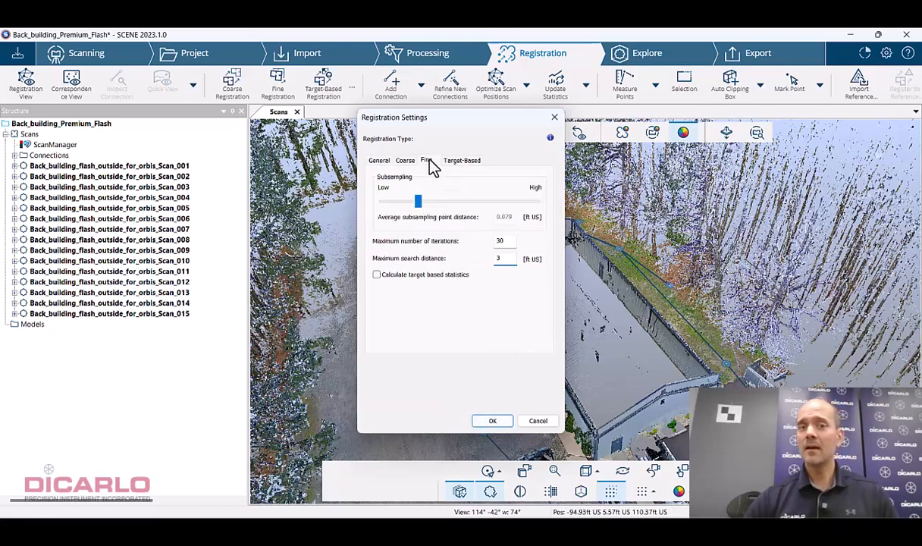
pyautogui.click(493, 420)
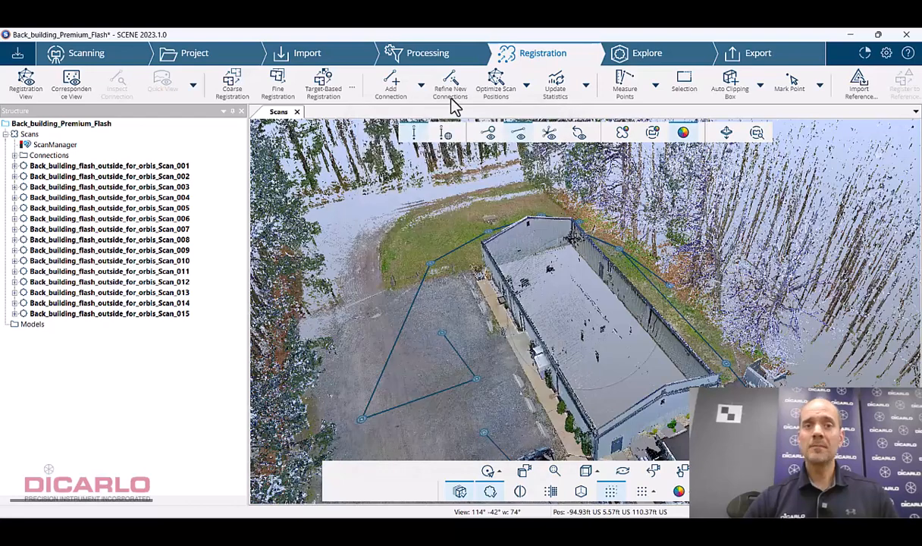
# Expand the scan connections and locate the Scan_001–Scan_003, Scan_002–Scan_004 and Scan_001–Scan_002 links in the point cloud.
pyautogui.click(14, 155)
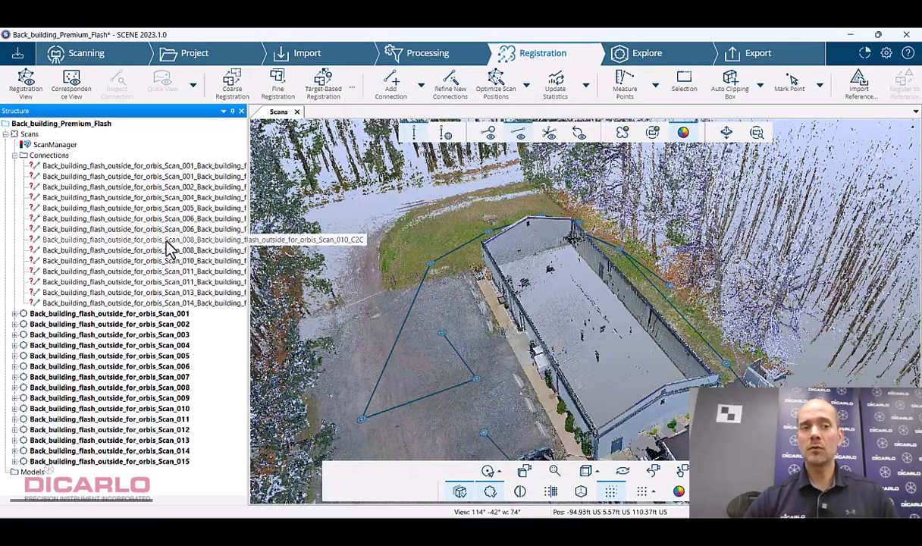
pyautogui.click(160, 165)
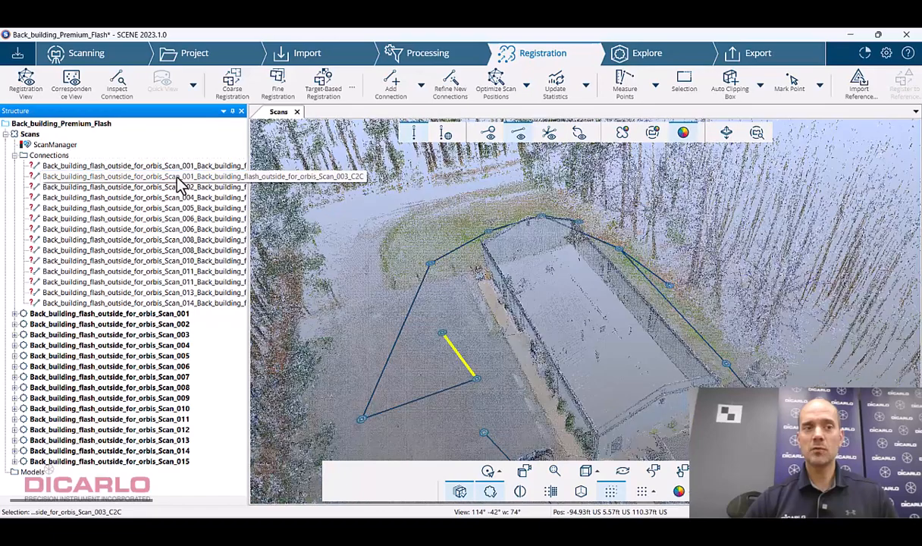
pyautogui.click(163, 186)
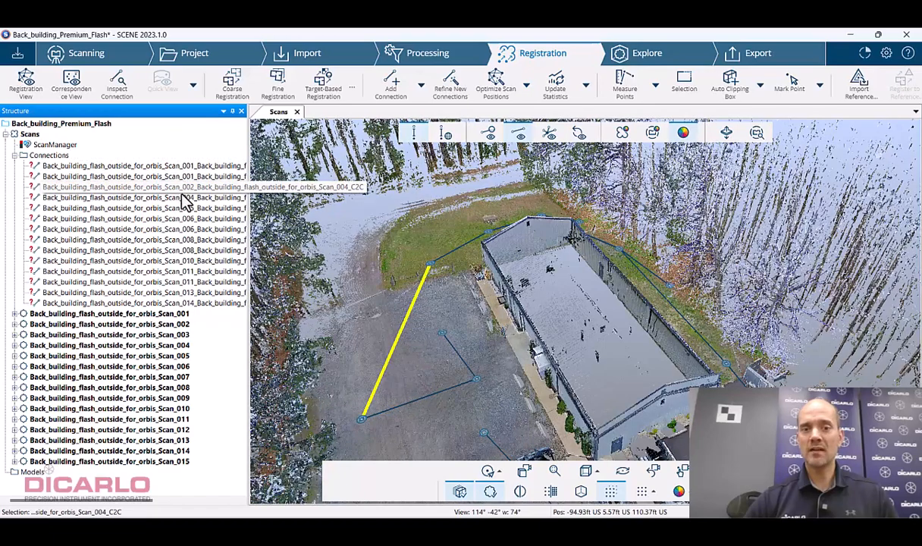
pyautogui.click(95, 165)
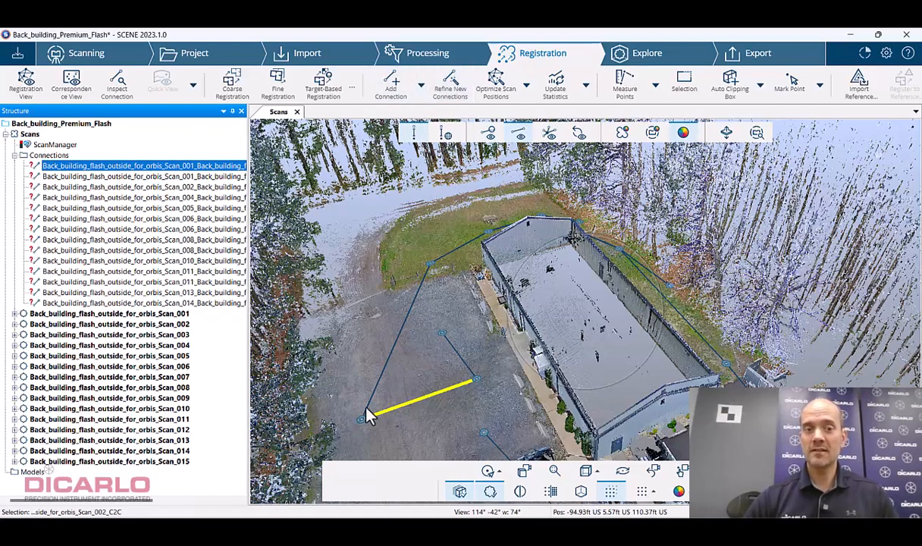
# Refine the new connections between the scans and clear the connection selection.
pyautogui.click(464, 85)
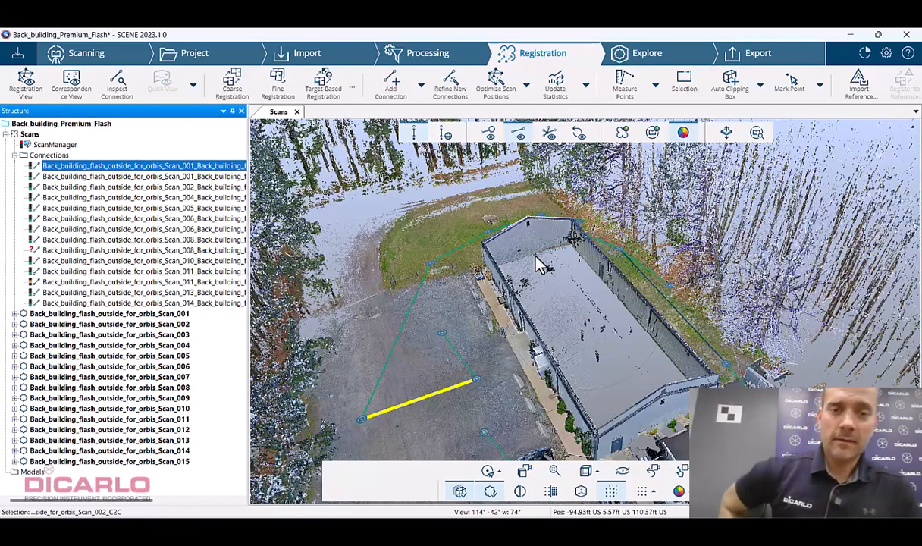
pyautogui.click(540, 264)
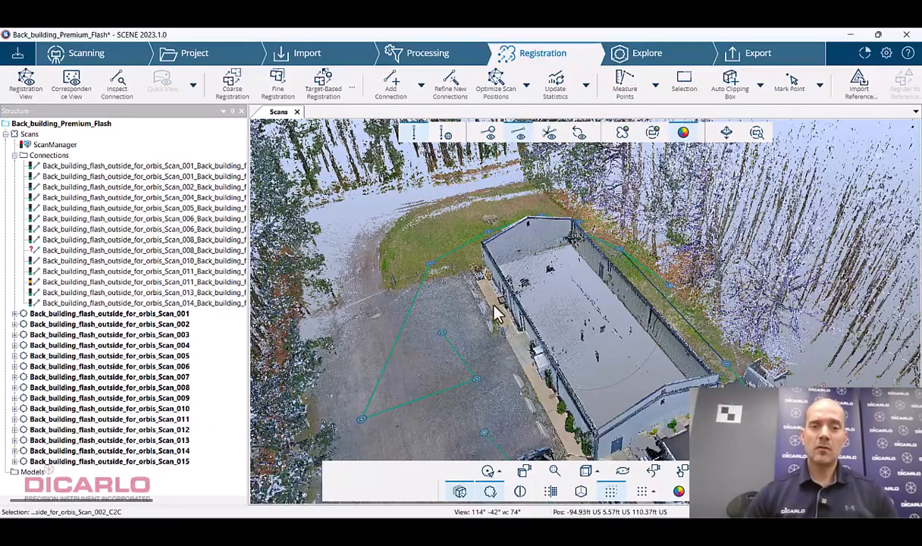
pyautogui.moveTo(686, 360); pyautogui.dragTo(611, 267)
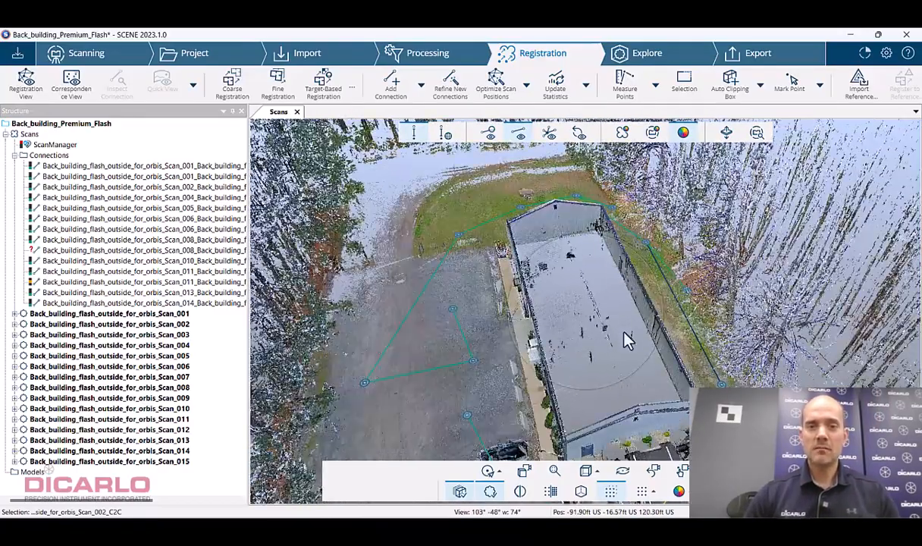
# Review the distance histogram and statistics of the Scan_001–Scan_002 and Scan_008–Scan_010 connections.
pyautogui.doubleClick(118, 168)
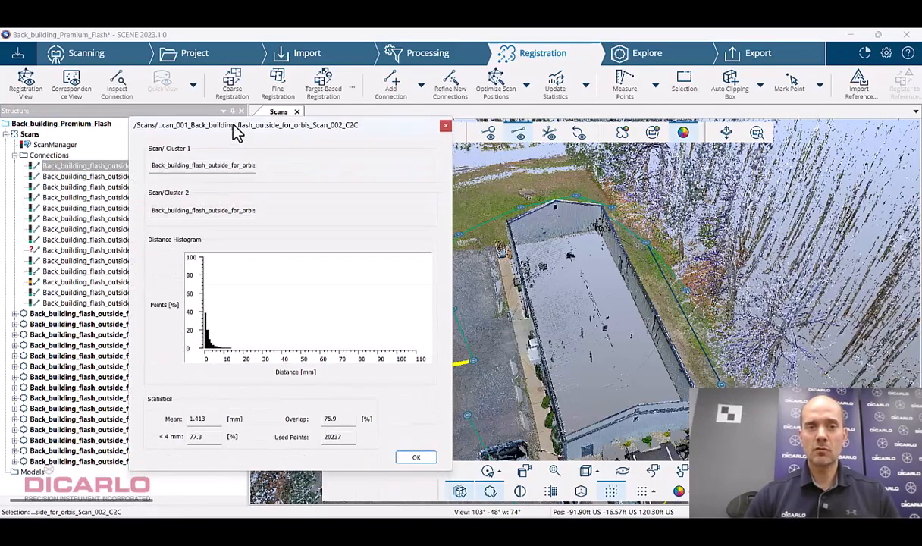
pyautogui.click(410, 433)
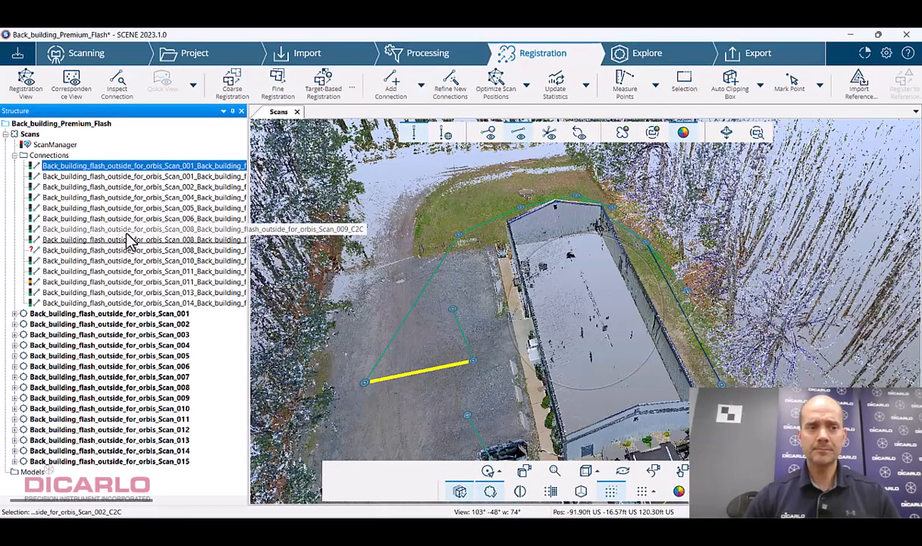
pyautogui.click(87, 251)
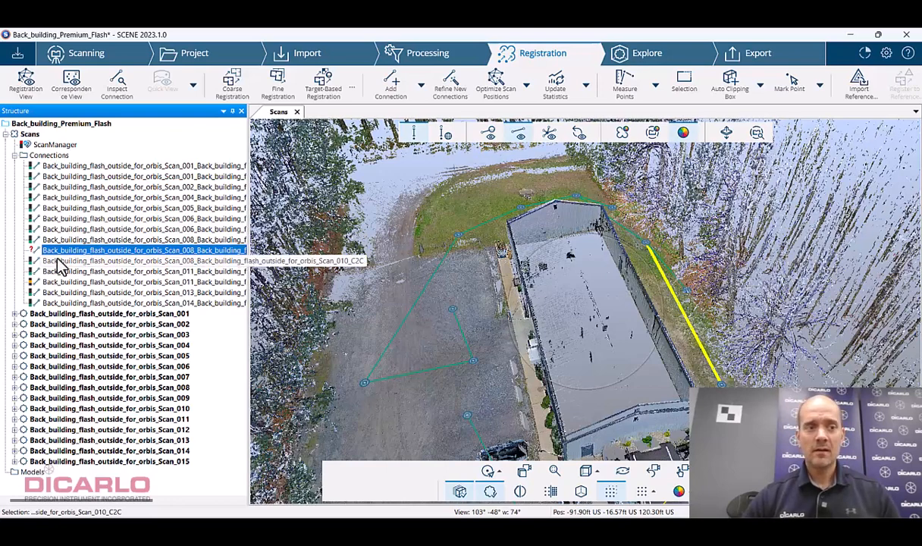
pyautogui.doubleClick(112, 252)
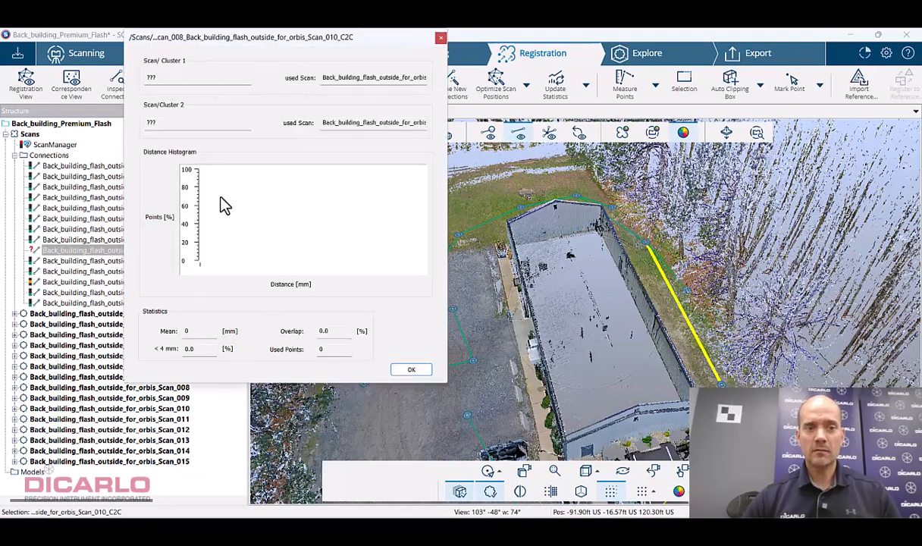
pyautogui.click(410, 370)
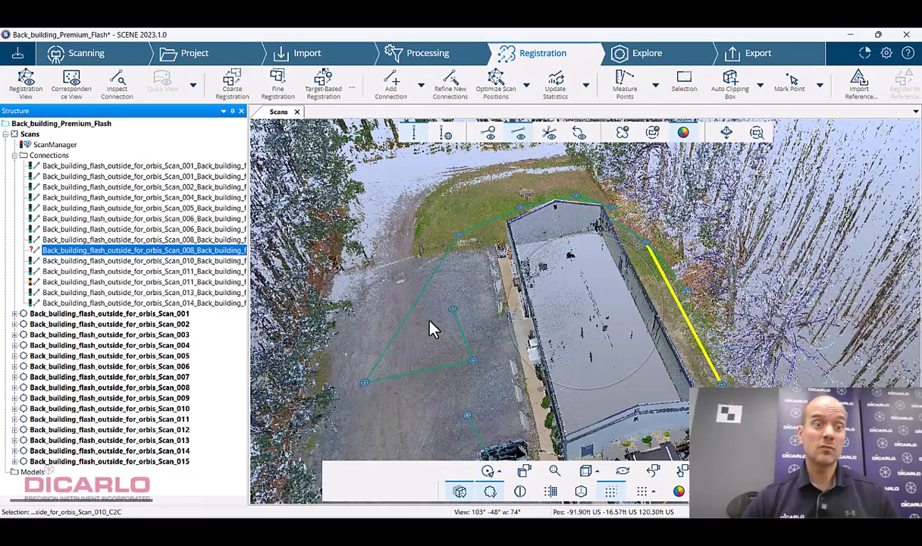
# Check the mean distance and overlap of the yellow Scan_011–Scan_013 connection across the front parking area.
pyautogui.scroll(3, 513, 235)
pyautogui.moveTo(512, 229); pyautogui.dragTo(495, 191, button='middle')
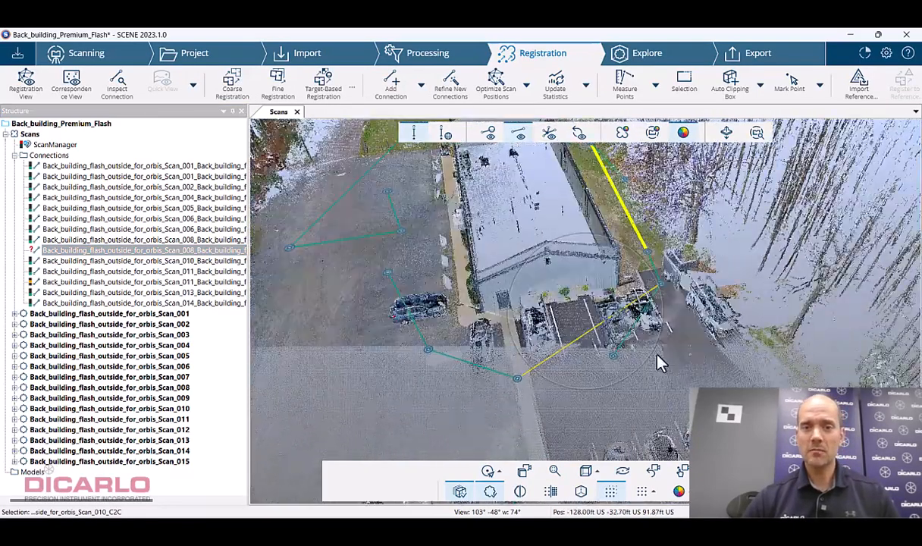
pyautogui.click(584, 345)
pyautogui.scroll(3, 585, 345)
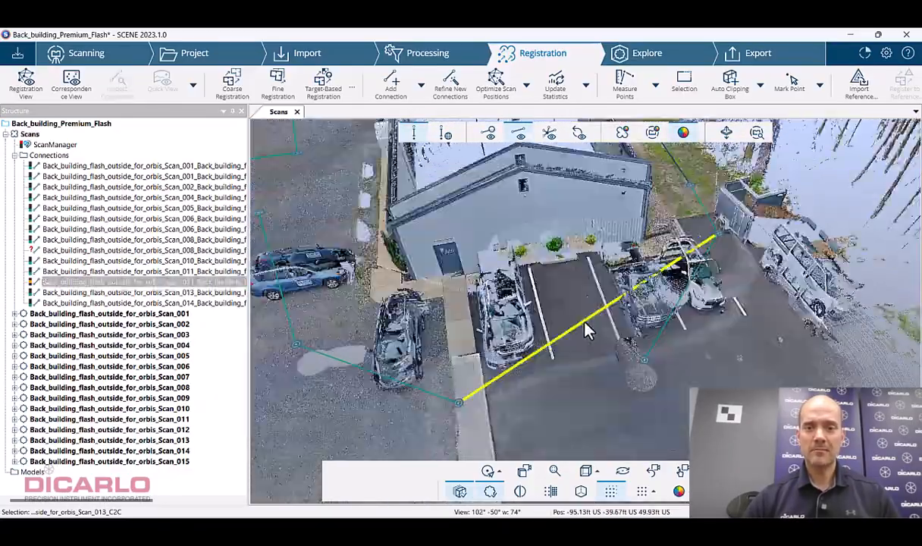
pyautogui.rightClick(585, 322)
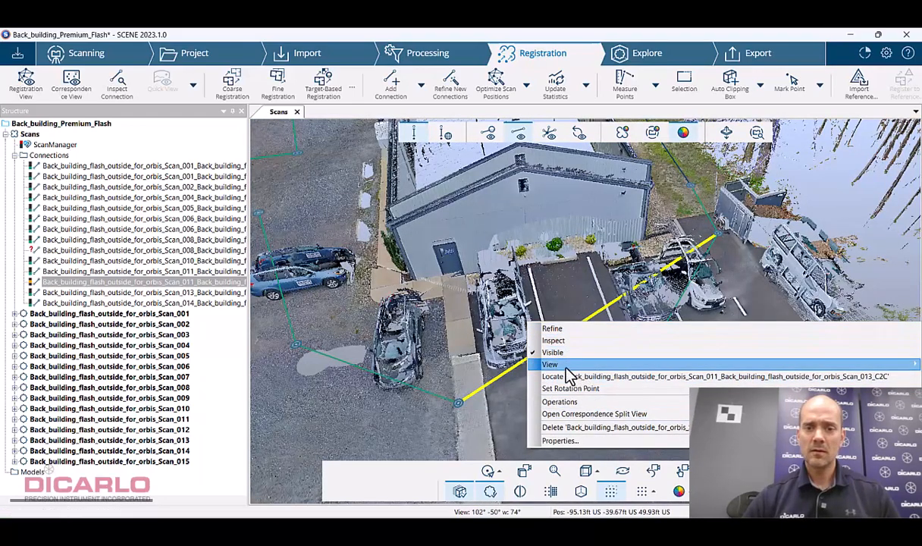
pyautogui.doubleClick(132, 285)
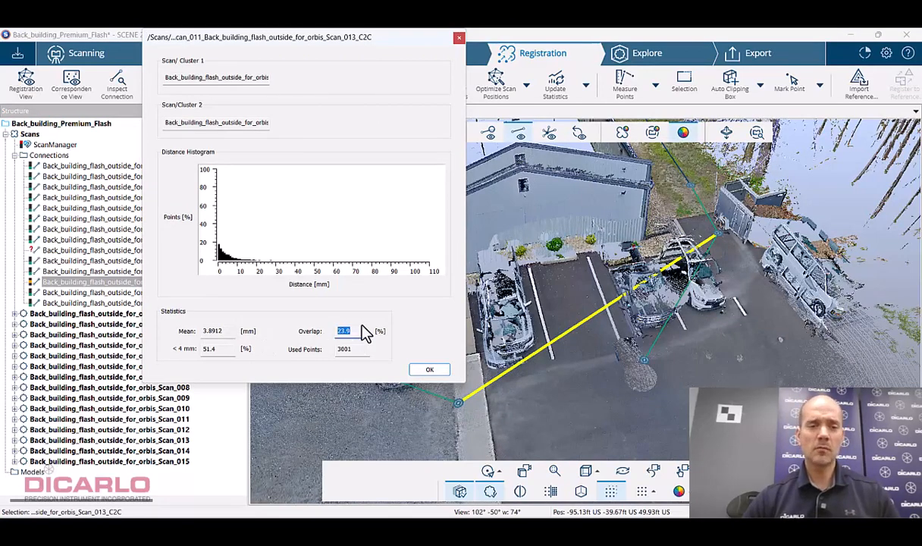
pyautogui.click(579, 379)
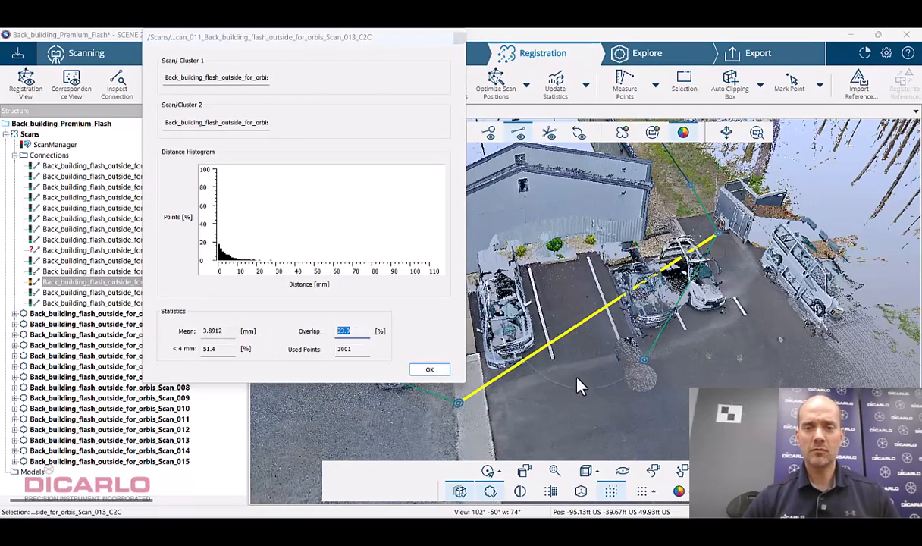
pyautogui.click(426, 369)
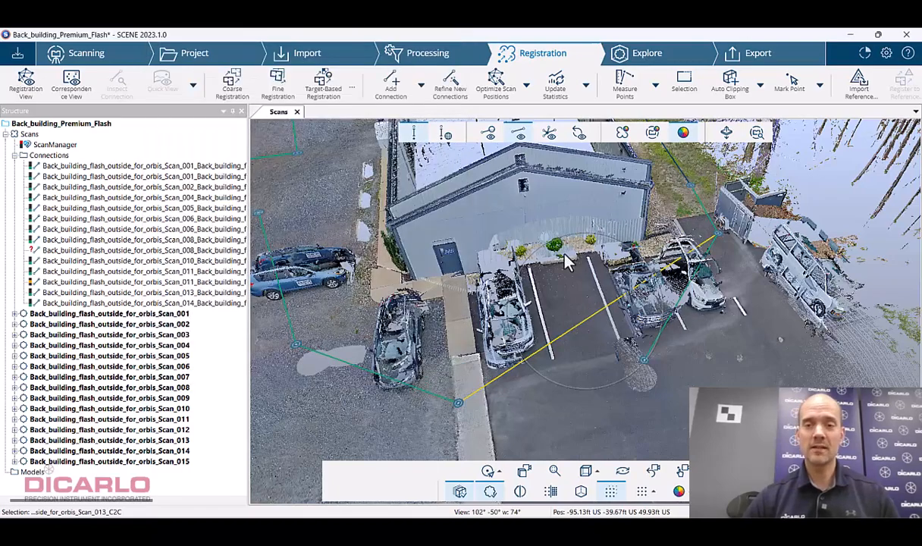
# Check the distance and overlap statistics of the long Scan_002–Scan_004 connection across the gravel lot.
pyautogui.moveTo(542, 237); pyautogui.dragTo(604, 334, button='middle')
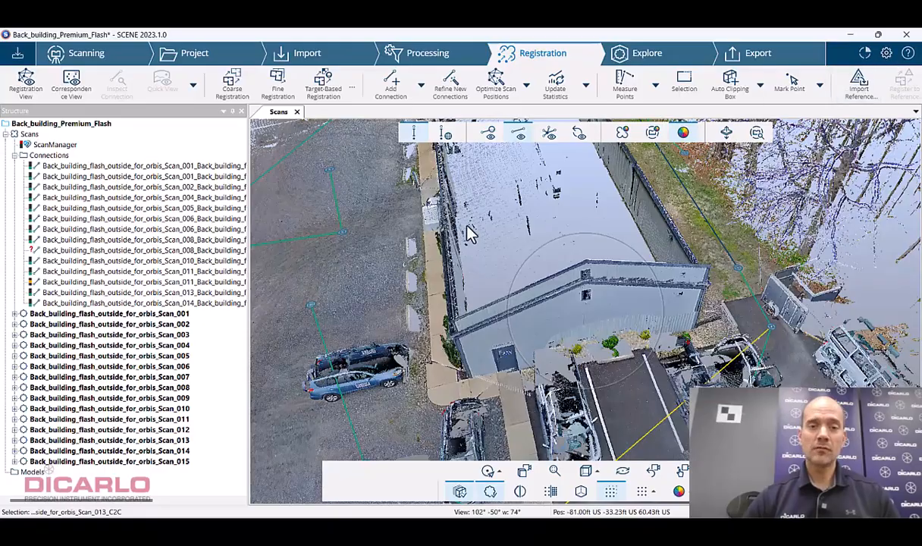
pyautogui.scroll(3, 640, 309)
pyautogui.moveTo(502, 276); pyautogui.dragTo(610, 379, button='middle')
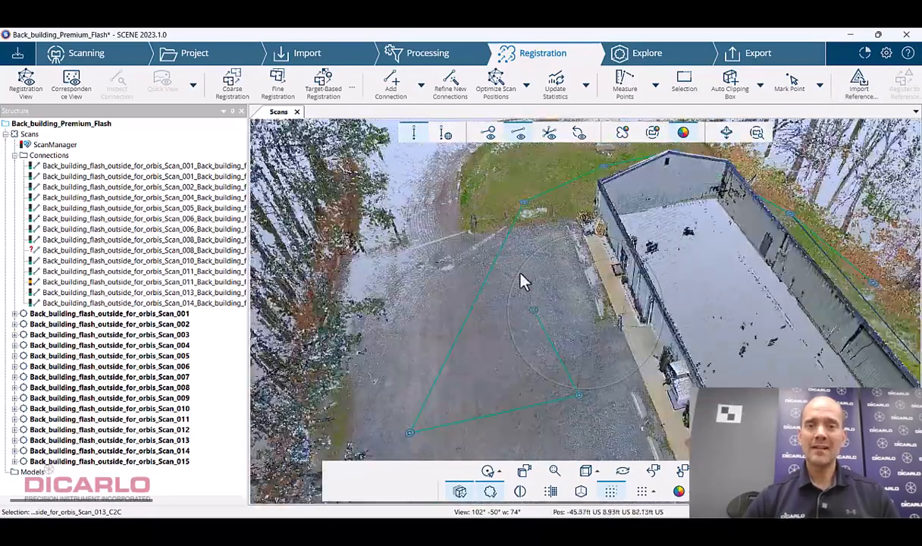
pyautogui.click(473, 307)
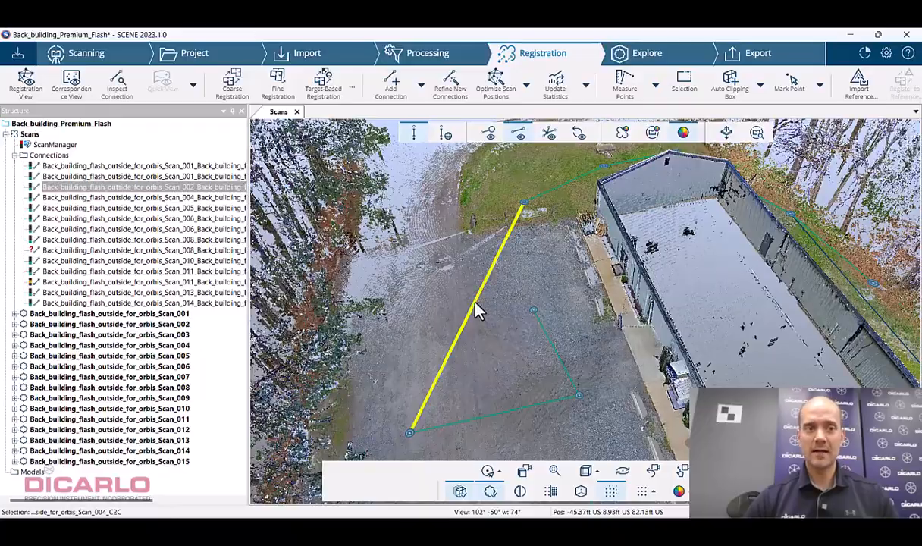
pyautogui.scroll(3, 475, 303)
pyautogui.moveTo(536, 315)
pyautogui.mouseDown()
pyautogui.moveTo(547, 327)
pyautogui.moveTo(528, 316)
pyautogui.mouseUp()
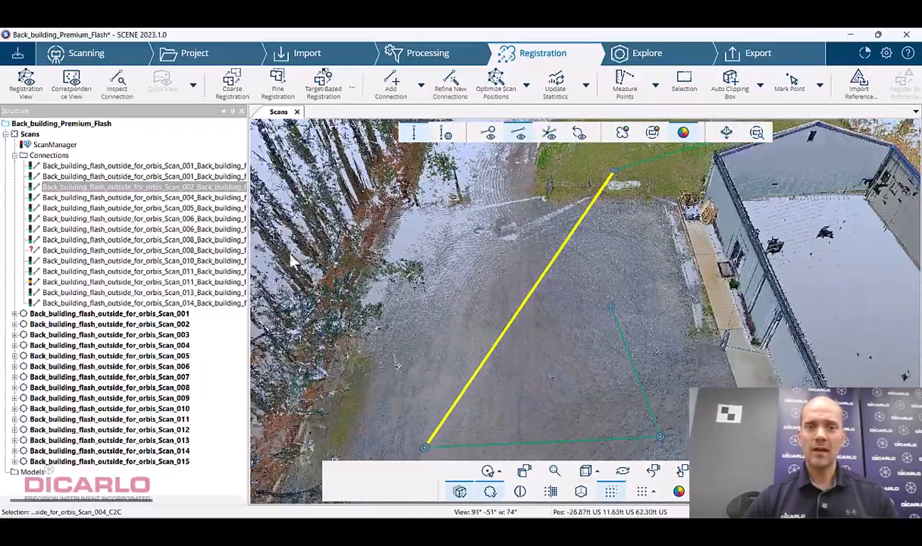
pyautogui.doubleClick(162, 188)
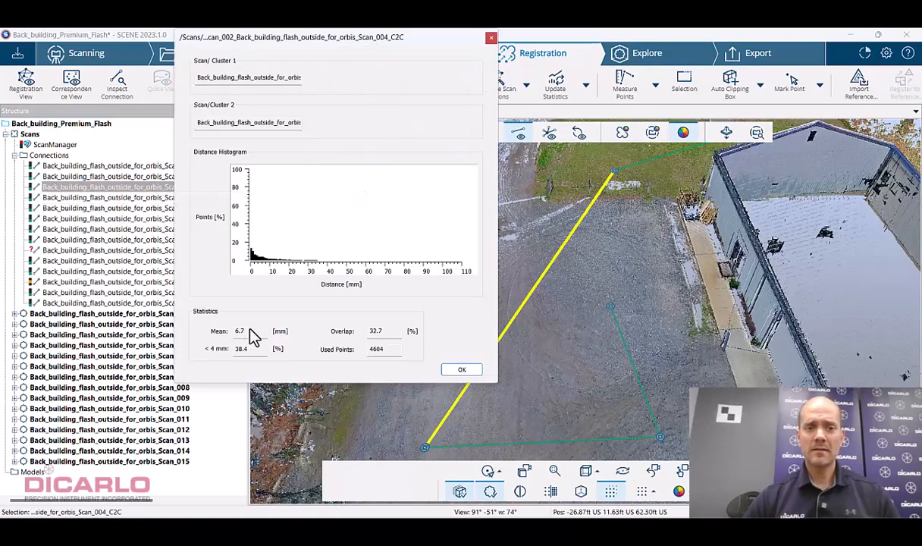
pyautogui.click(462, 370)
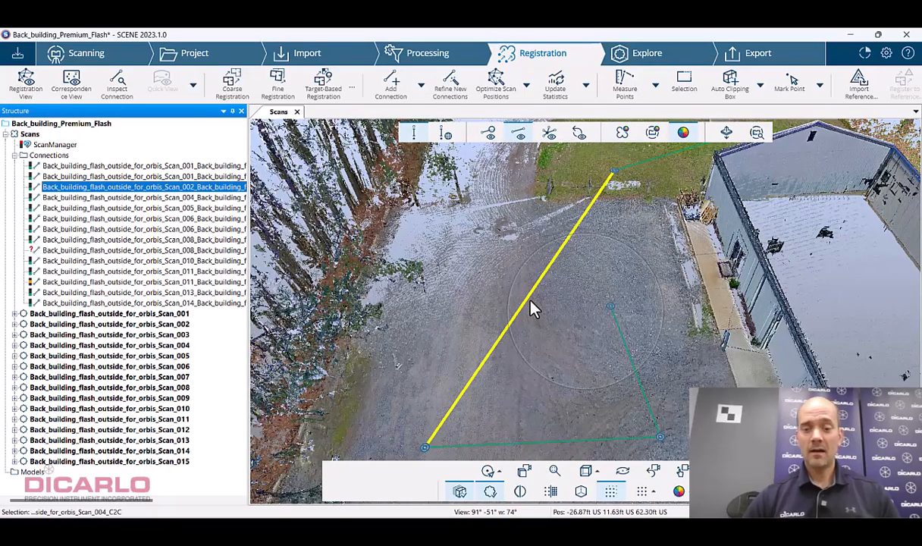
# Delete the Scan_002–Scan_004 connection across the gravel lot.
pyautogui.rightClick(526, 304)
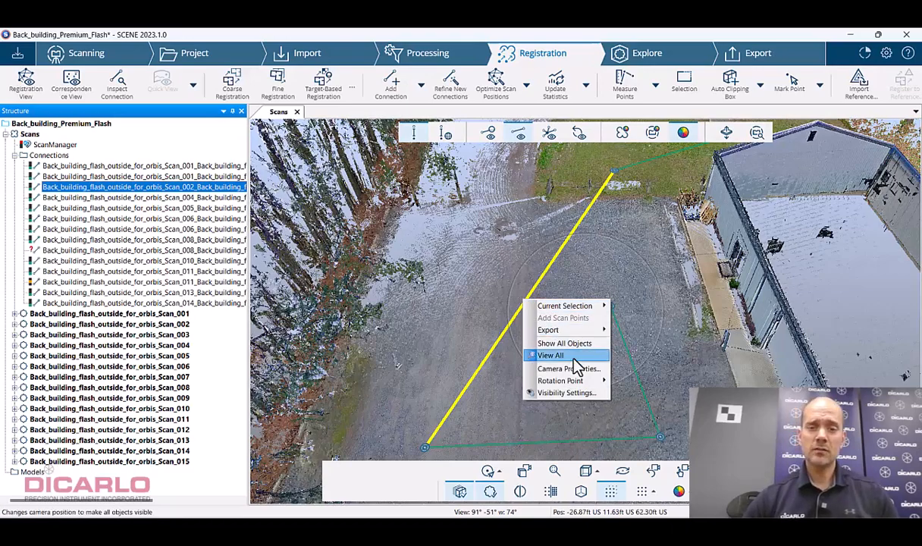
pyautogui.rightClick(510, 327)
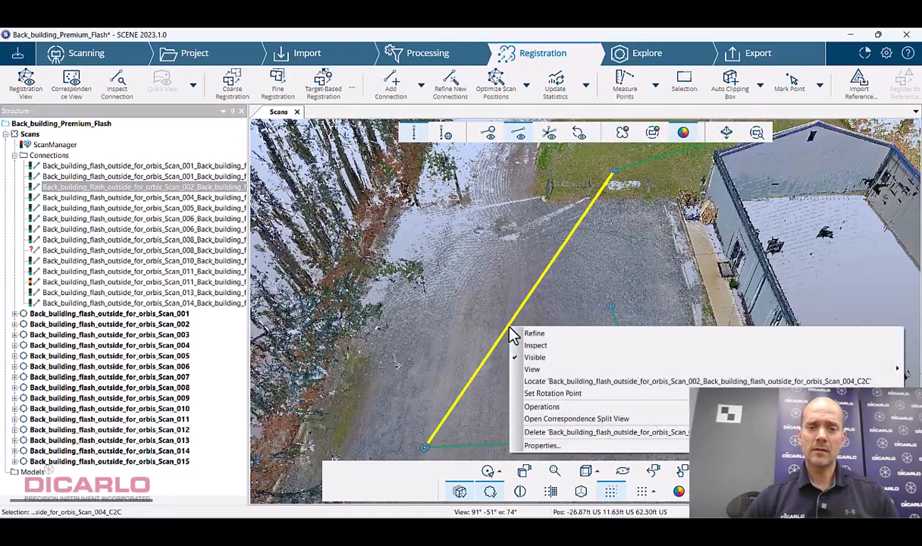
pyautogui.click(553, 432)
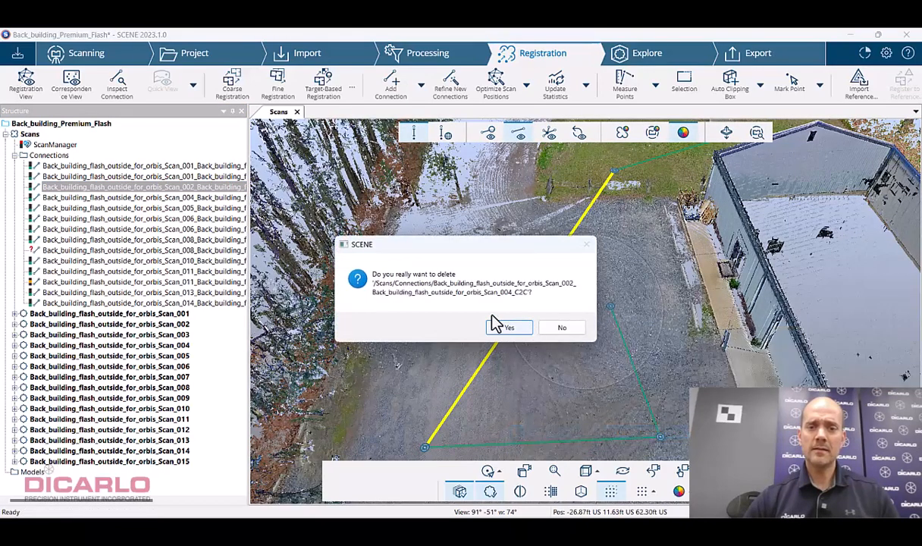
pyautogui.click(506, 325)
# Add a connection from Scan_003 in the gravel lot to Scan_004 at the edge of the grass.
pyautogui.click(391, 85)
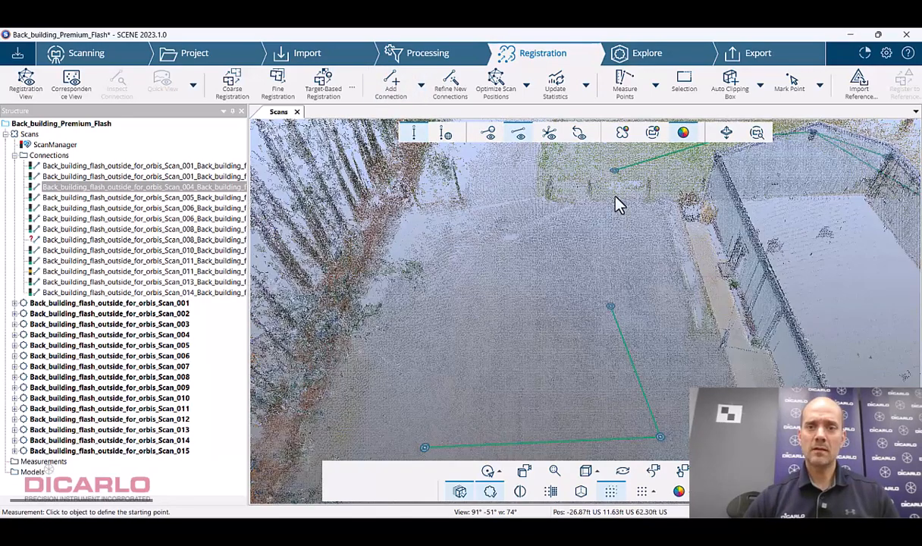
pyautogui.click(611, 308)
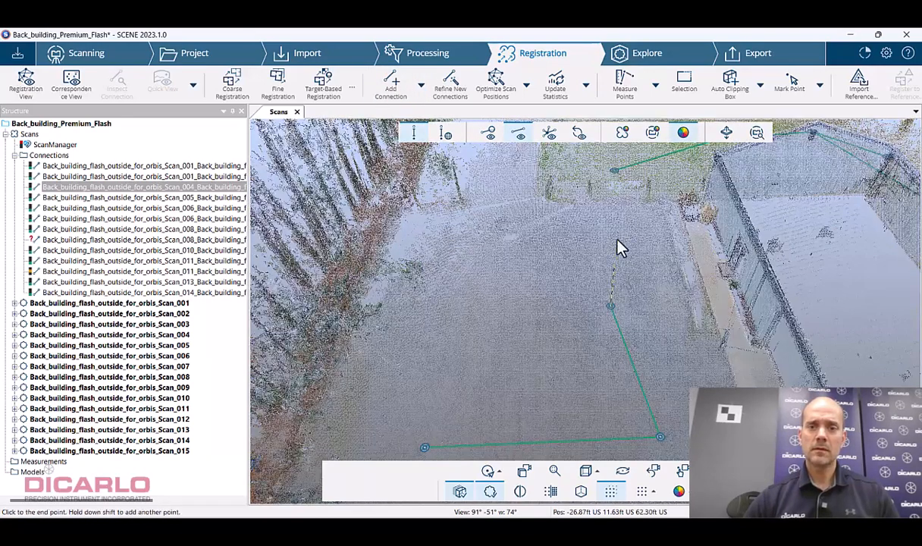
pyautogui.click(614, 177)
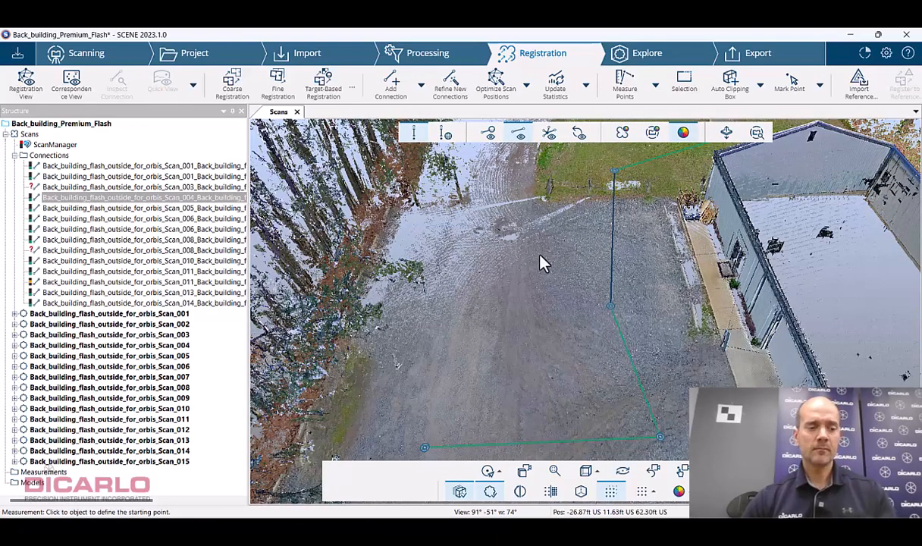
# Delete the Scan_006–Scan_008 connection at the rear corner of the building.
pyautogui.moveTo(635, 232); pyautogui.dragTo(504, 324, button='middle')
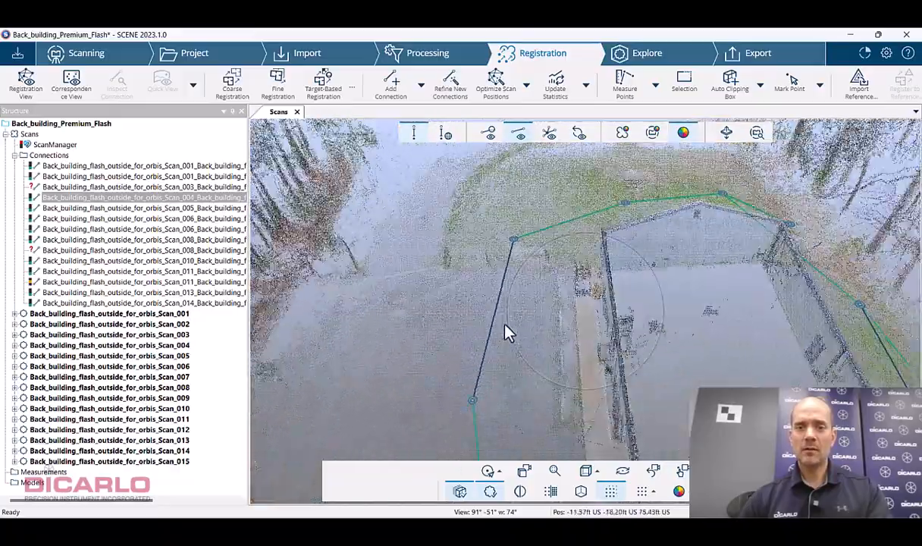
pyautogui.moveTo(699, 265); pyautogui.dragTo(561, 339, button='middle')
pyautogui.scroll(3, 686, 299)
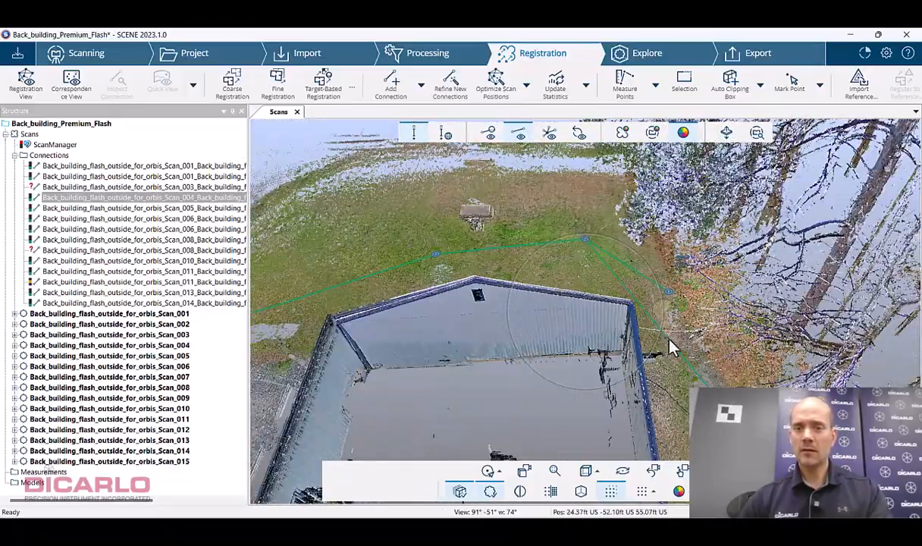
pyautogui.moveTo(671, 348); pyautogui.dragTo(612, 307, button='middle')
pyautogui.click(612, 307)
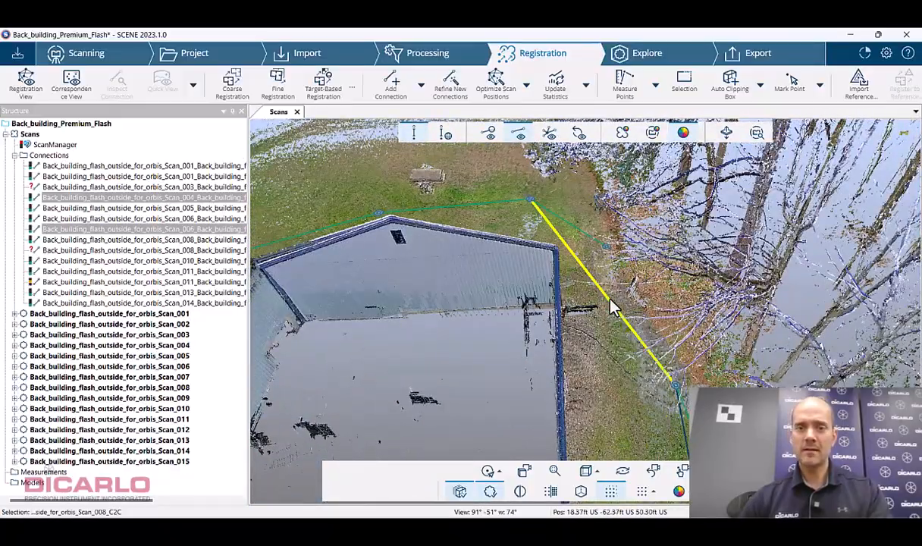
pyautogui.rightClick(612, 307)
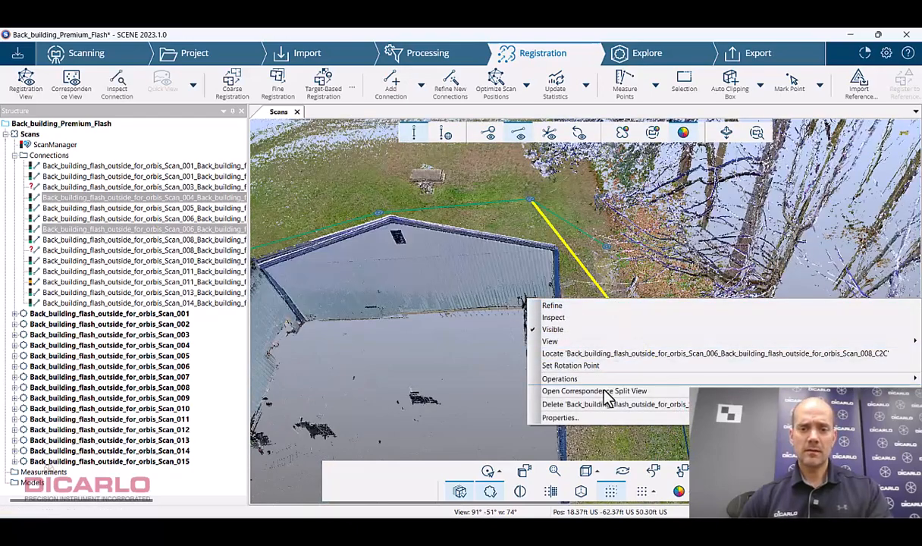
pyautogui.click(608, 413)
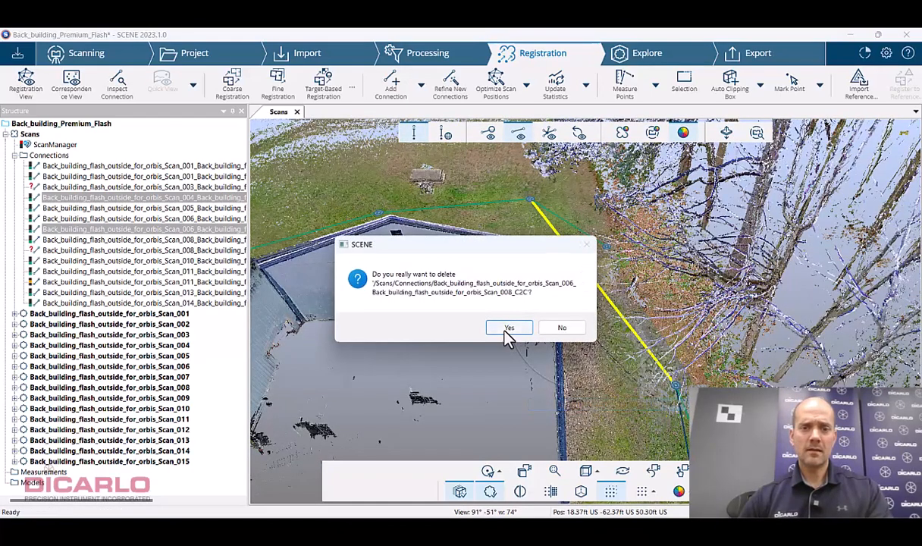
pyautogui.click(507, 329)
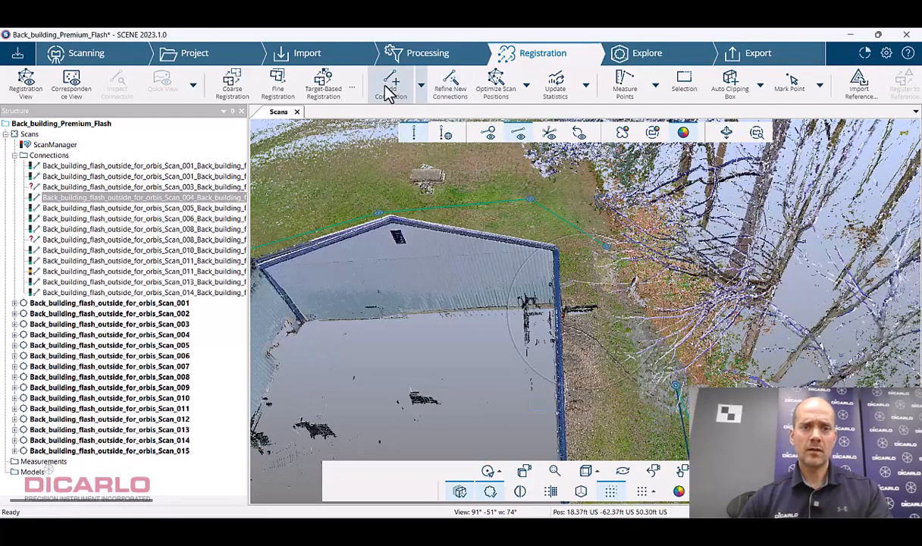
# Add a connection from Scan_007 by the tree line to Scan_008 on the grass beside the building.
pyautogui.click(605, 246)
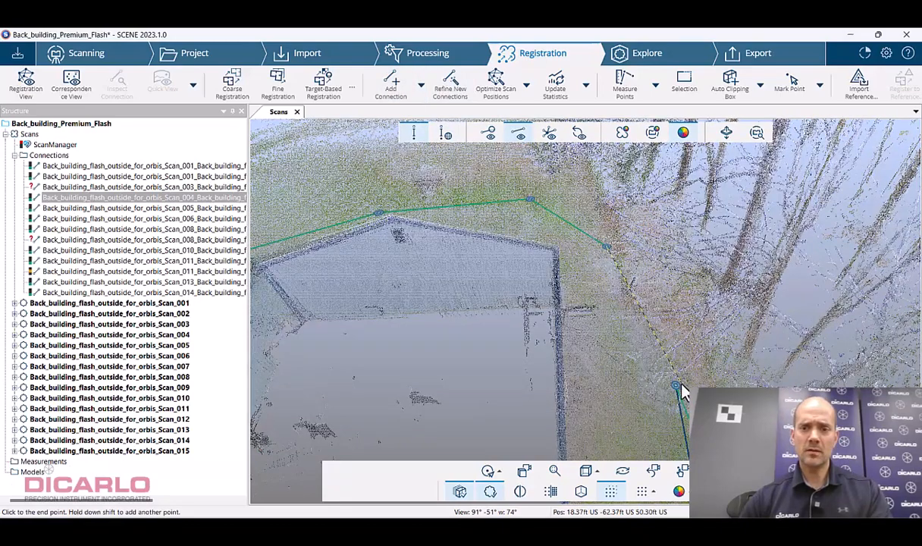
pyautogui.click(676, 387)
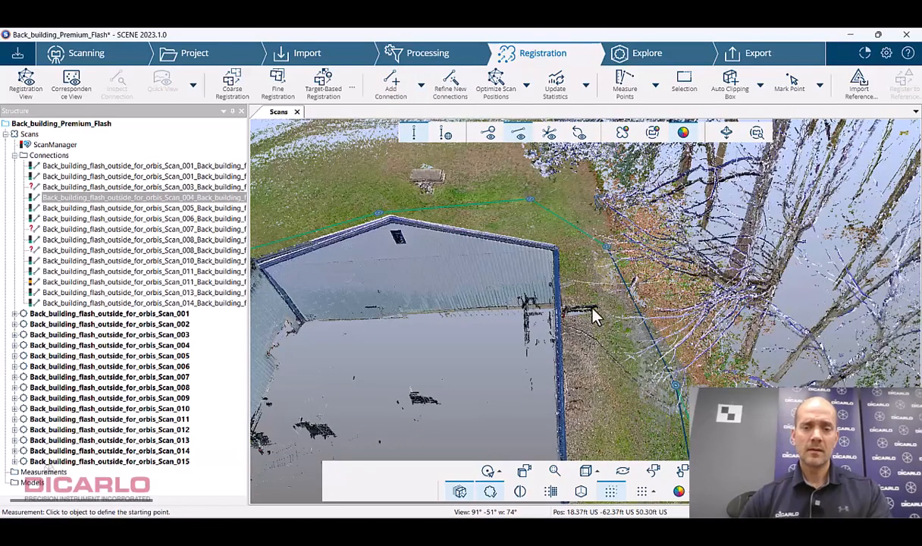
pyautogui.rightClick(616, 303)
pyautogui.click(597, 313)
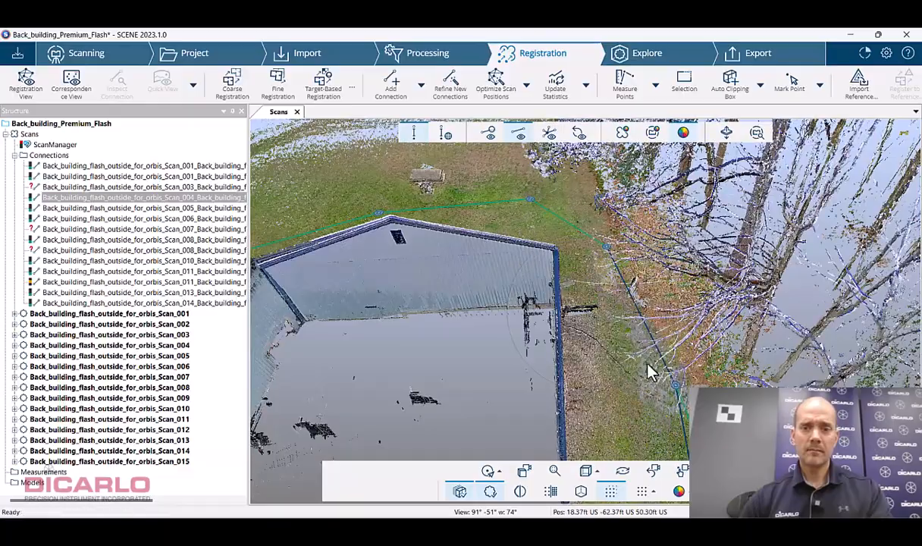
# Delete the Scan_008–Scan_010 connection along the grass strip beside the building.
pyautogui.moveTo(646, 363); pyautogui.dragTo(557, 166, button='right')
pyautogui.scroll(-4, 631, 354)
pyautogui.moveTo(631, 356); pyautogui.dragTo(572, 190, button='right')
pyautogui.moveTo(607, 336); pyautogui.dragTo(570, 258, button='right')
pyautogui.rightClick(662, 323)
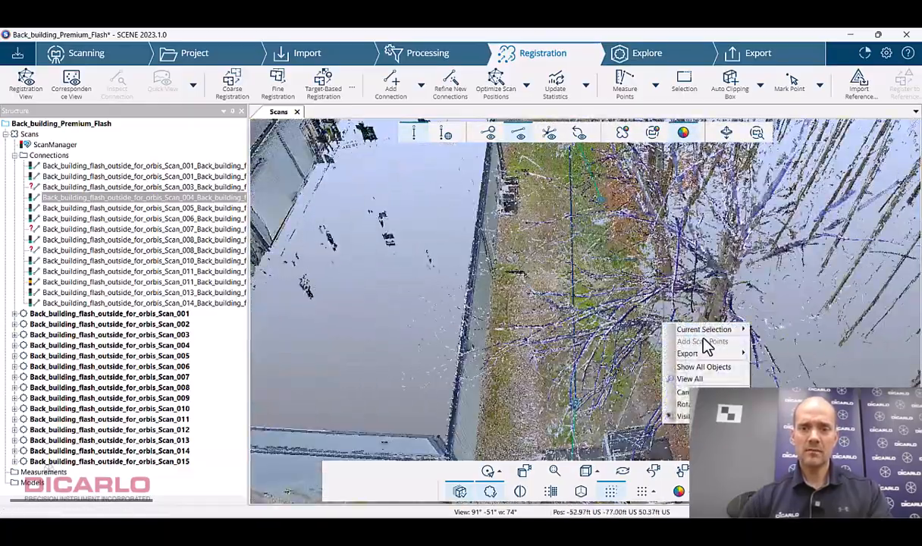
pyautogui.click(724, 319)
pyautogui.moveTo(724, 328); pyautogui.dragTo(485, 328)
pyautogui.click(476, 332)
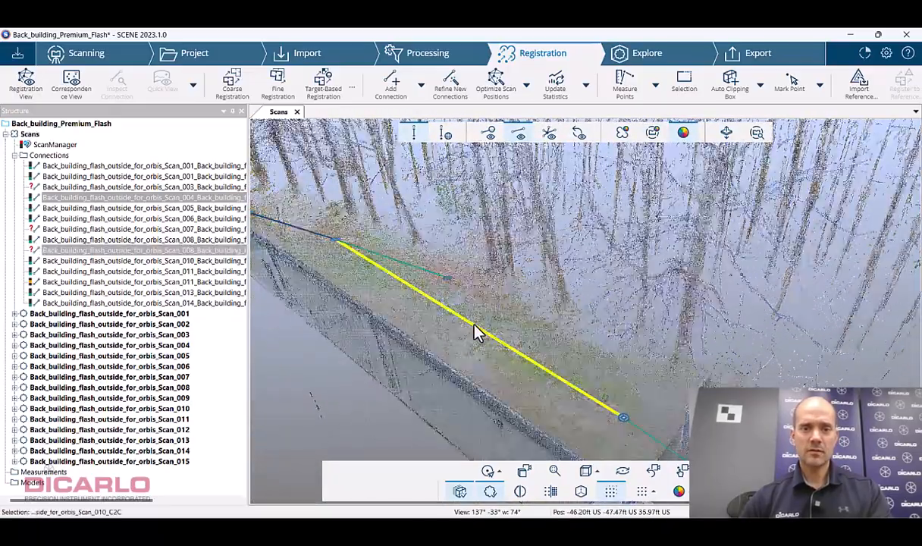
pyautogui.rightClick(476, 332)
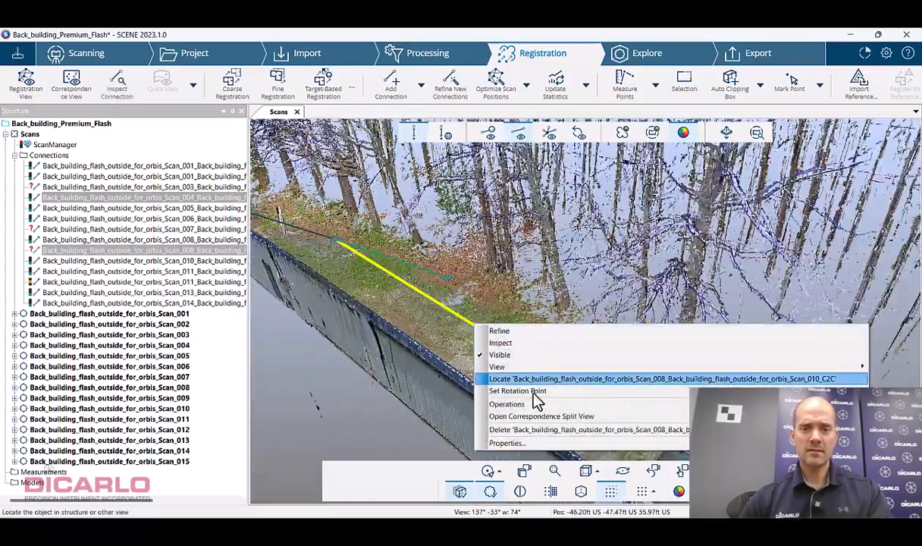
pyautogui.click(534, 429)
pyautogui.click(507, 326)
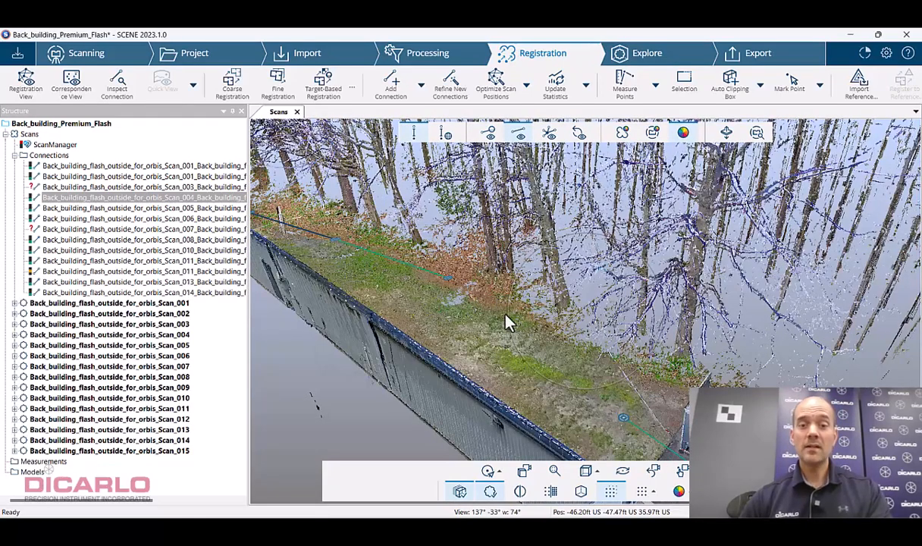
# Add a connection from Scan_009 to Scan_010 along the grass strip beside the building.
pyautogui.click(396, 90)
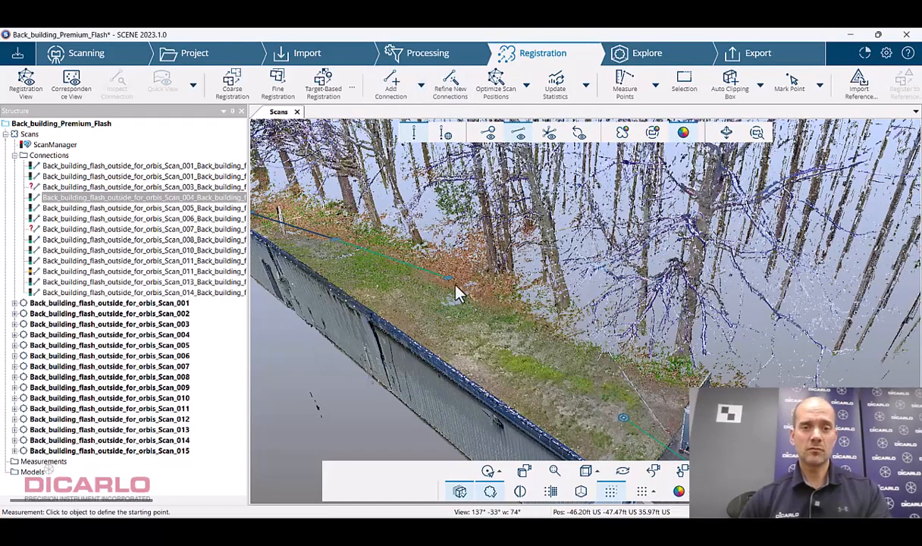
pyautogui.click(447, 278)
pyautogui.click(623, 417)
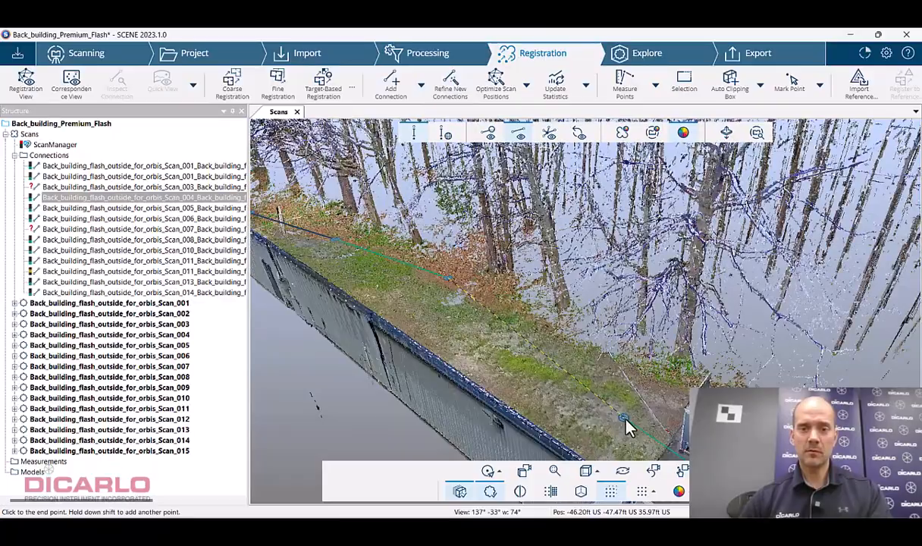
# Replace the yellow Scan_011–Scan_013 connection across the front parking area with a connection from Scan_012 to Scan_013.
pyautogui.scroll(-8, 512, 378)
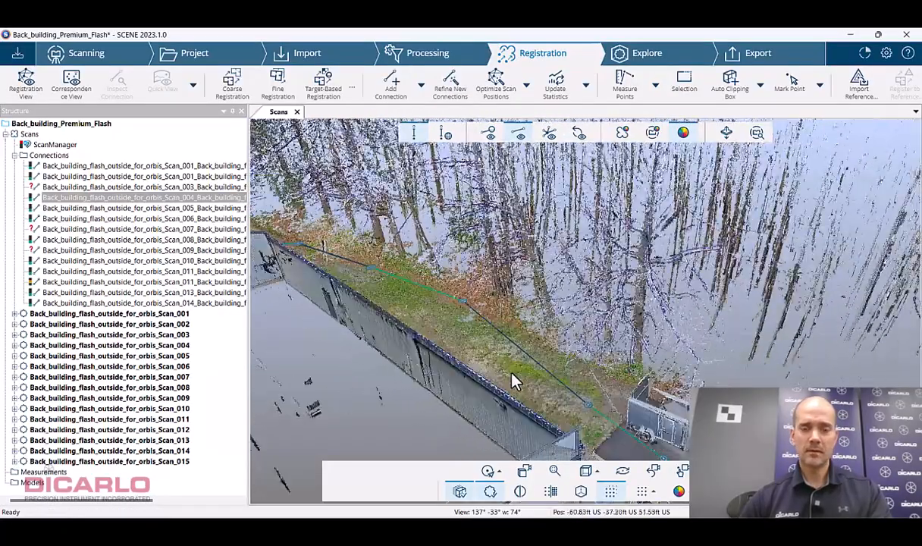
pyautogui.moveTo(516, 363); pyautogui.dragTo(471, 243, button='right')
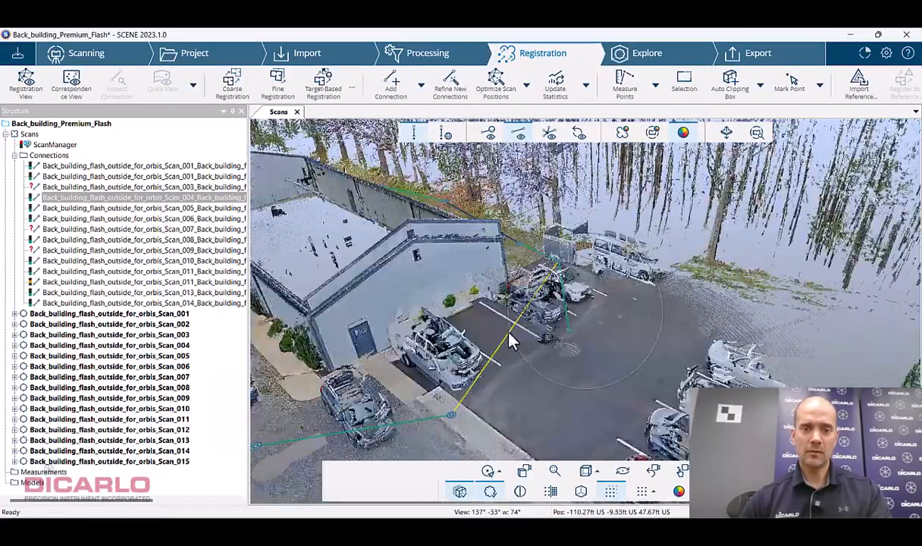
pyautogui.click(509, 341)
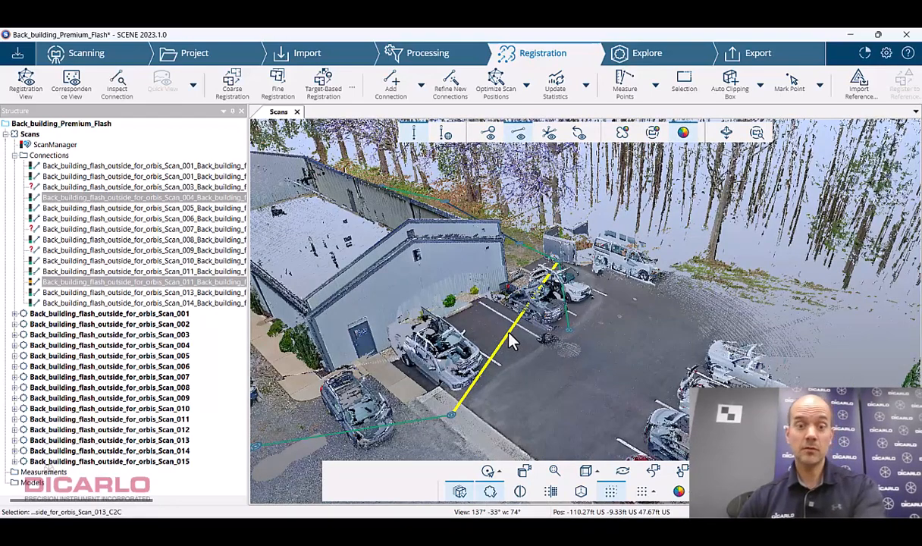
pyautogui.press('Delete')
pyautogui.click(509, 327)
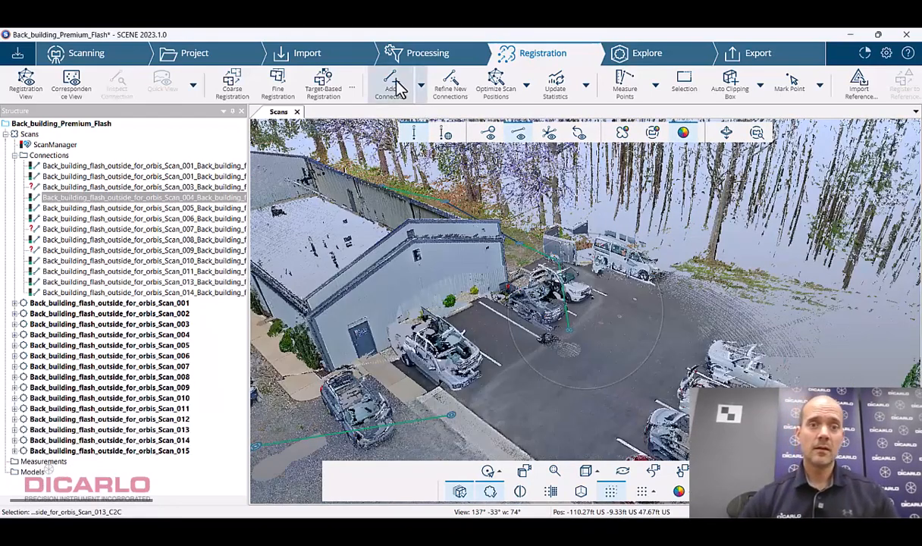
pyautogui.click(569, 335)
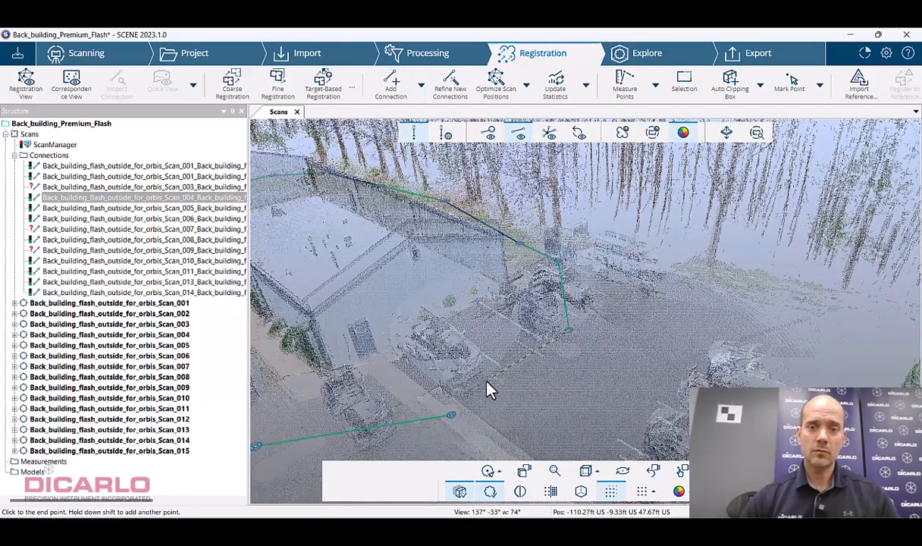
pyautogui.click(452, 416)
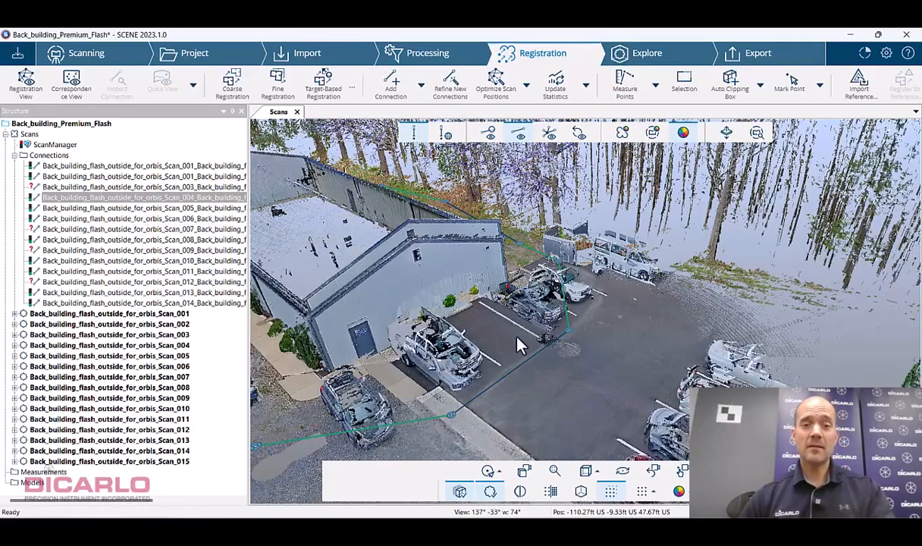
# Connect Scan_001 in the gravel lot to the nearest scan position behind the parked blue SUVs, and refine all new connections.
pyautogui.moveTo(690, 369); pyautogui.dragTo(707, 312)
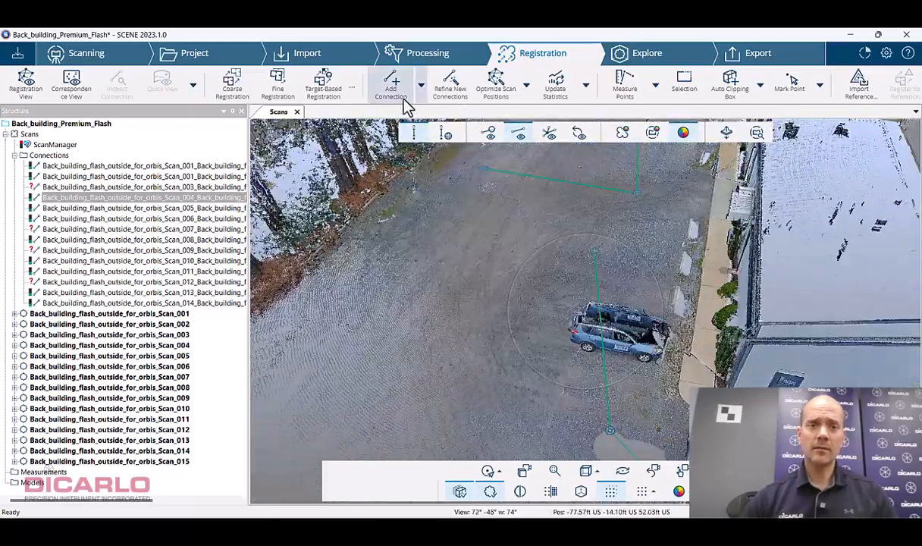
pyautogui.click(391, 85)
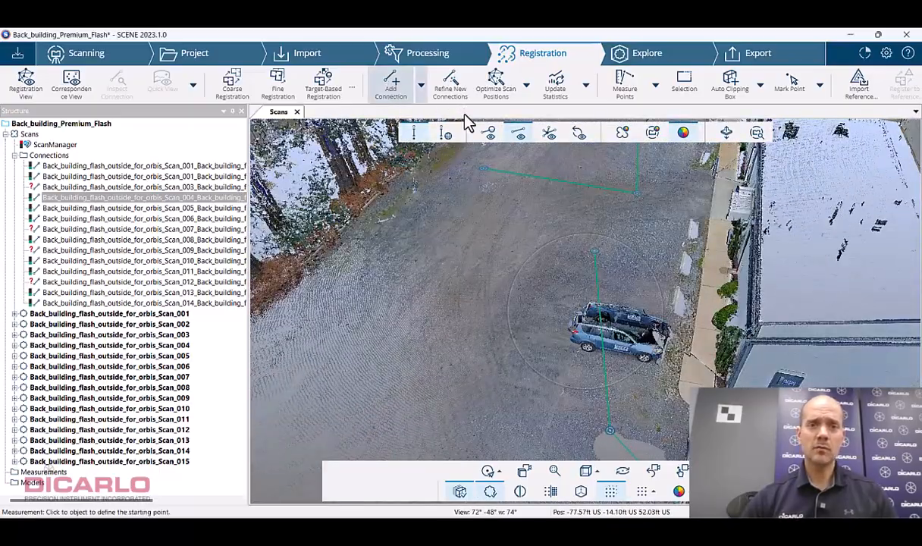
pyautogui.click(635, 194)
pyautogui.click(593, 250)
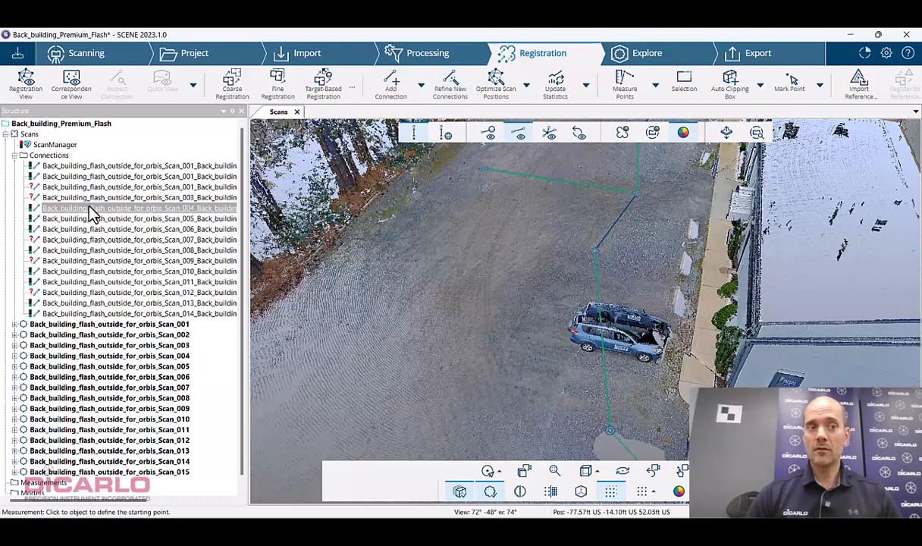
pyautogui.click(460, 83)
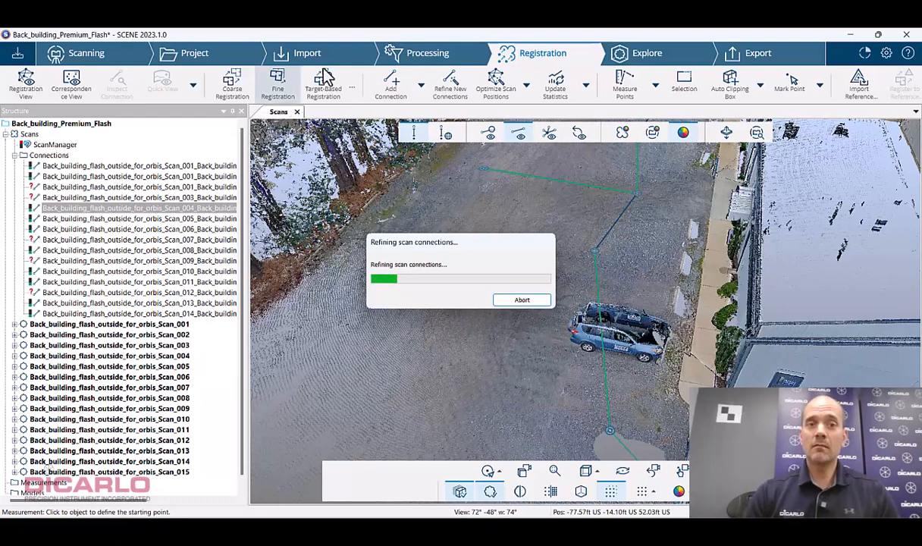
# Review the fine registration settings for subsampling, maximum iterations and search distance without changing them.
pyautogui.click(351, 88)
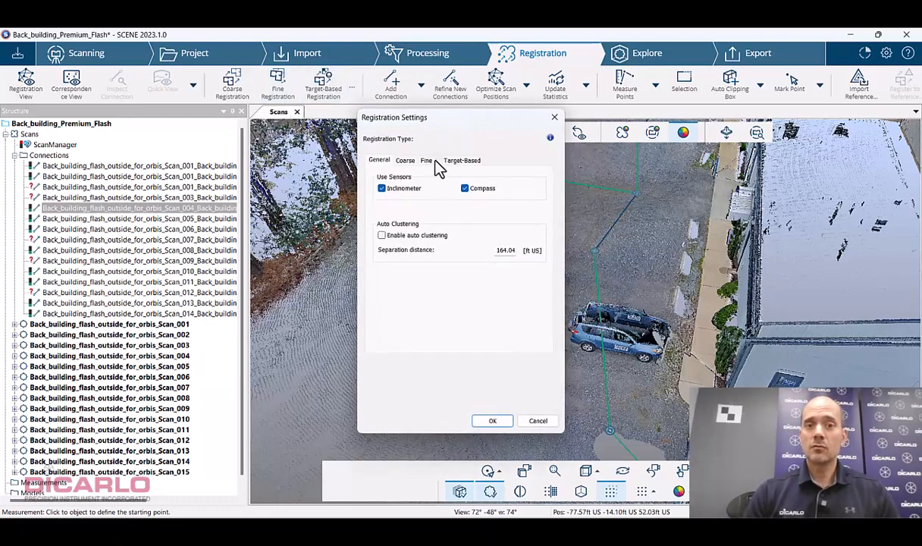
pyautogui.click(426, 160)
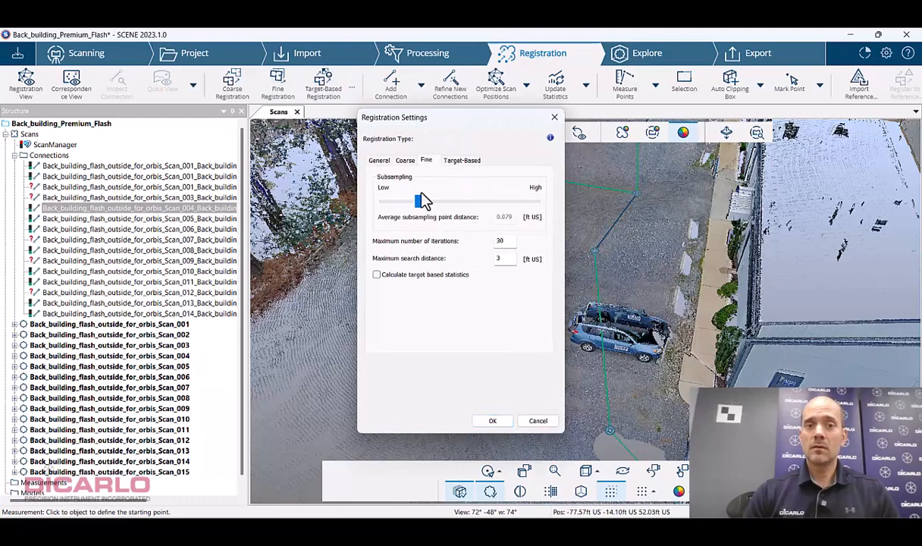
pyautogui.click(546, 421)
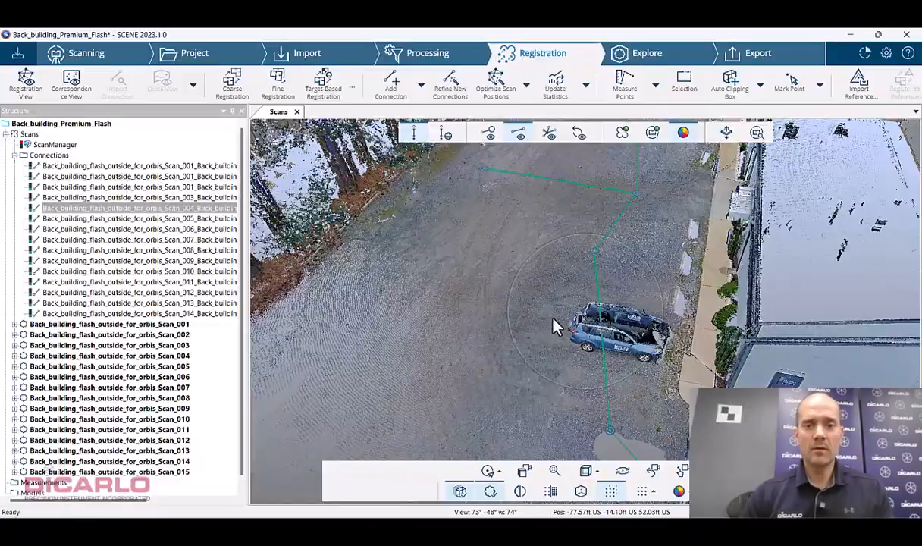
# Optimize the scan positions of the cluster using the refined connections.
pyautogui.moveTo(553, 326); pyautogui.dragTo(657, 307)
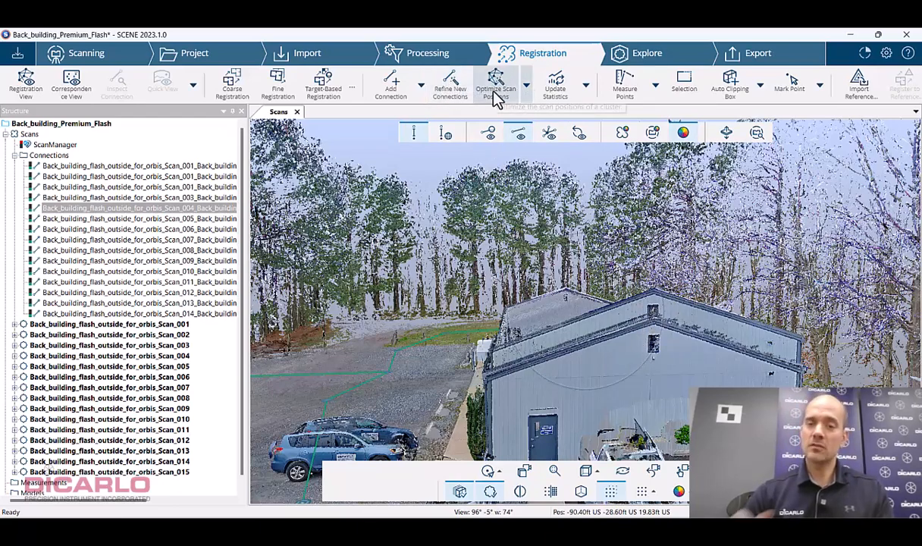
pyautogui.moveTo(586, 319); pyautogui.dragTo(589, 354)
pyautogui.moveTo(783, 353); pyautogui.dragTo(761, 324)
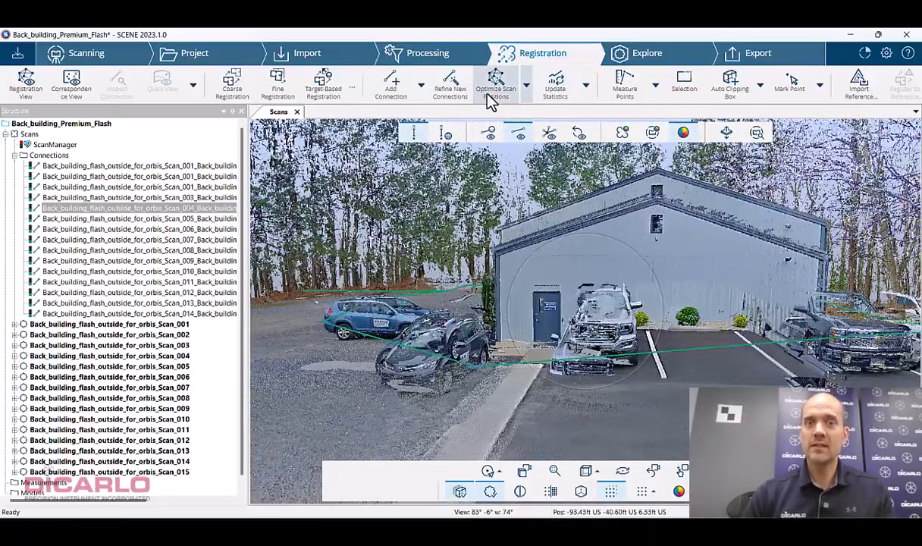
pyautogui.click(494, 85)
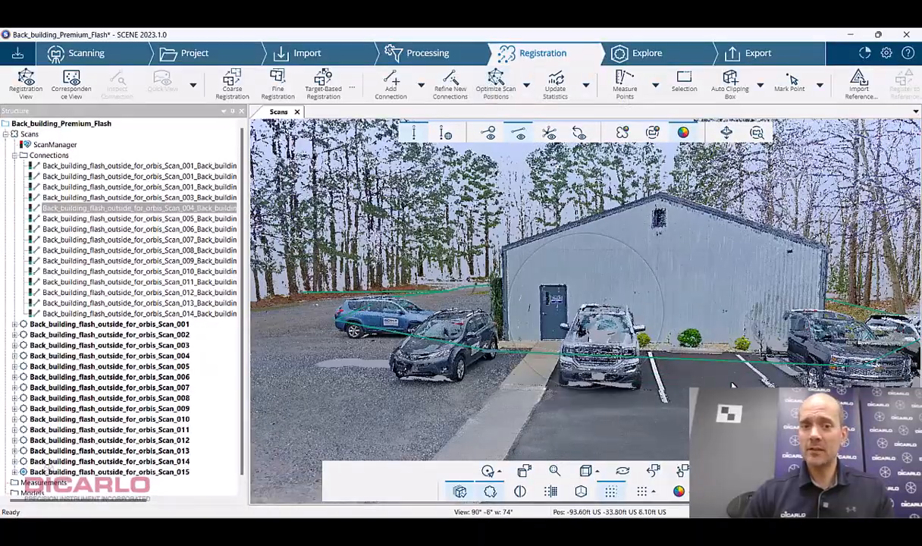
# Examine the optimized point cloud at the parked vehicles and building front, and the whole connection network from above.
pyautogui.moveTo(732, 387); pyautogui.dragTo(712, 369)
pyautogui.scroll(4, 713, 368)
pyautogui.scroll(5, 566, 393)
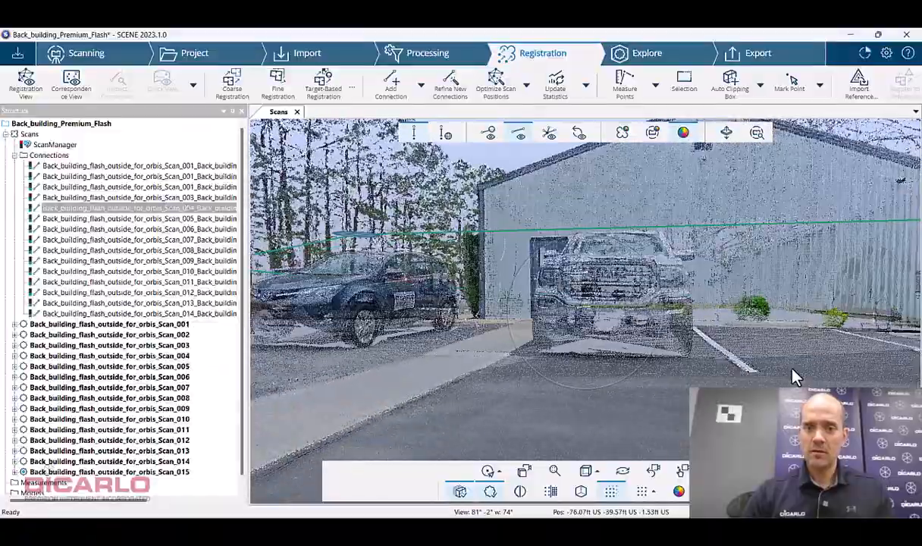
pyautogui.moveTo(792, 369); pyautogui.dragTo(793, 436)
pyautogui.scroll(-6, 541, 331)
pyautogui.moveTo(548, 292); pyautogui.dragTo(606, 445, button='right')
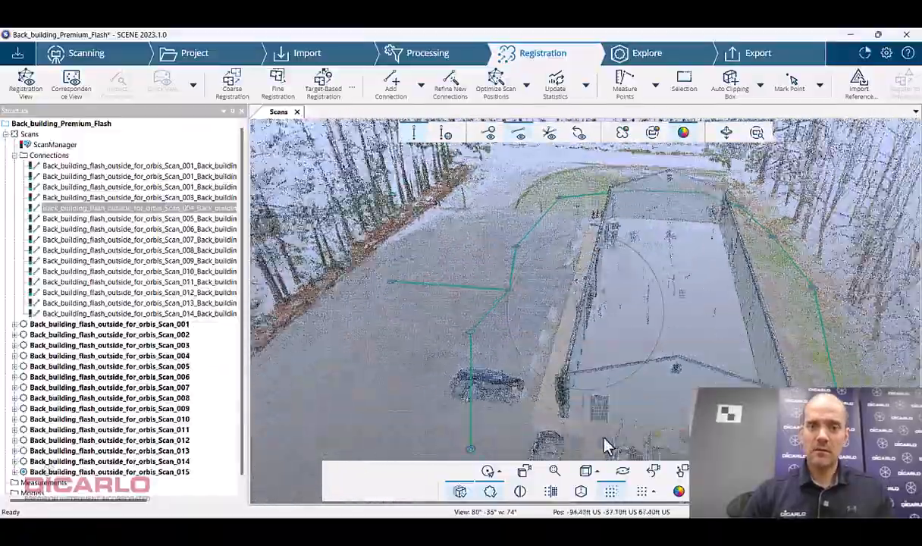
# Check the ScanManager's scan results, scan point errors and target tensions for the optimized registration.
pyautogui.doubleClick(55, 144)
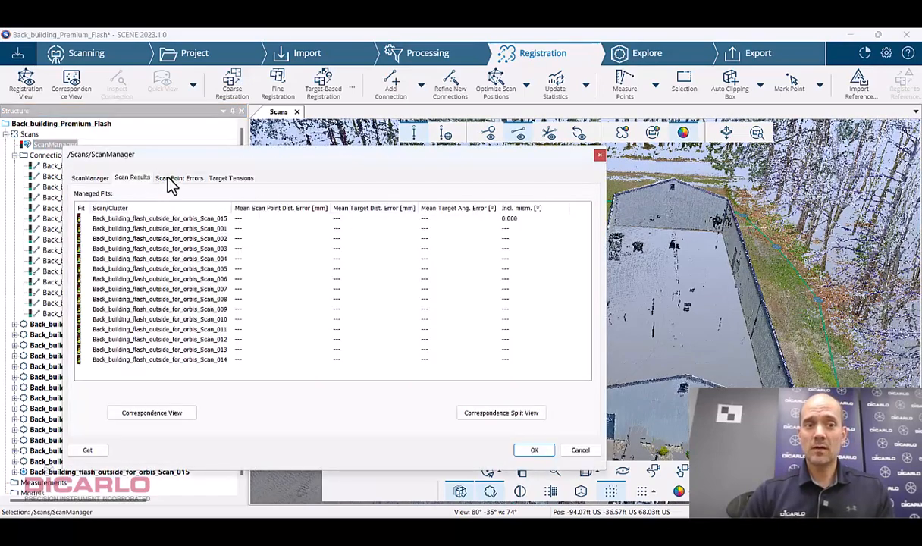
pyautogui.click(174, 179)
pyautogui.click(220, 178)
pyautogui.click(97, 181)
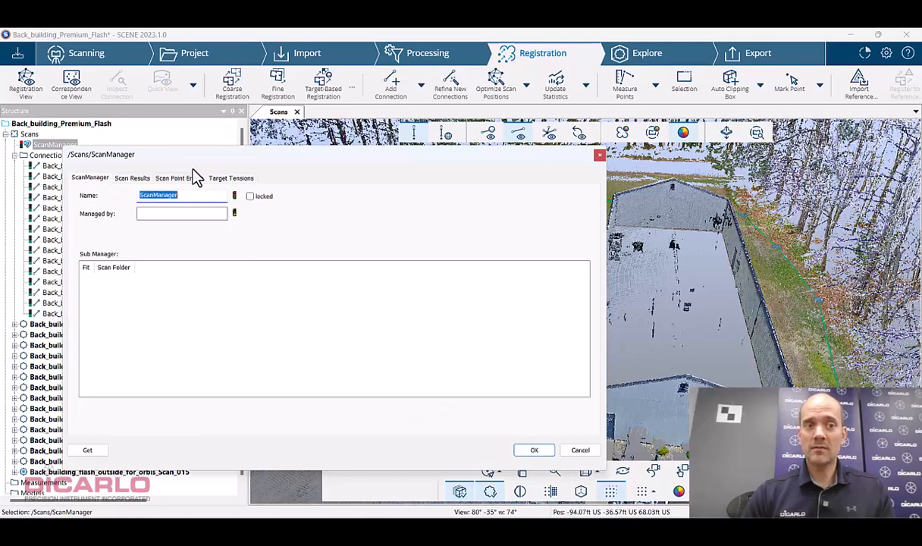
# Update the registration statistics and check the scan results and scan point errors.
pyautogui.click(599, 154)
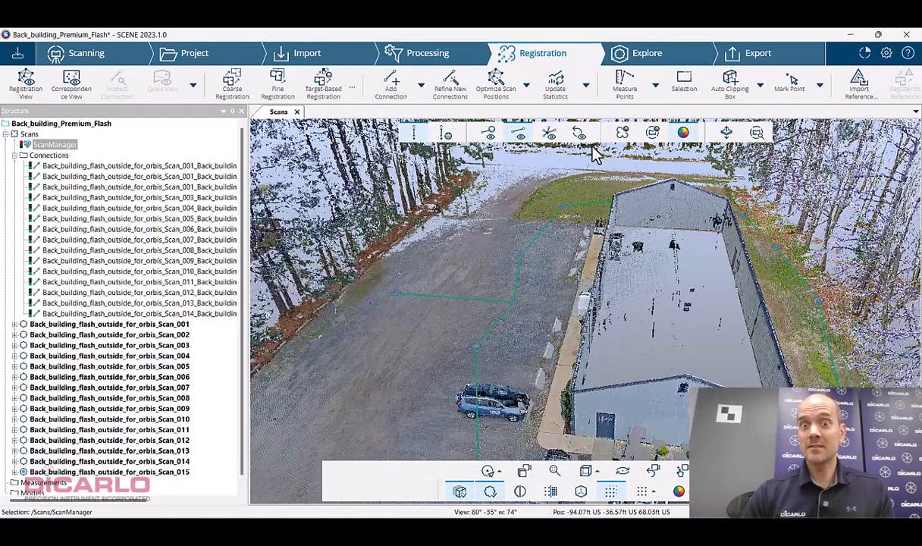
pyautogui.click(555, 87)
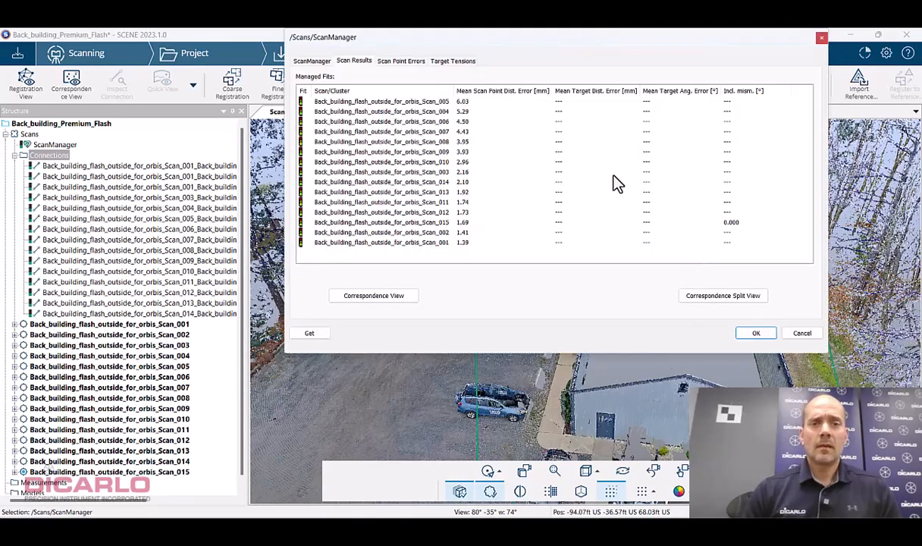
pyautogui.click(401, 61)
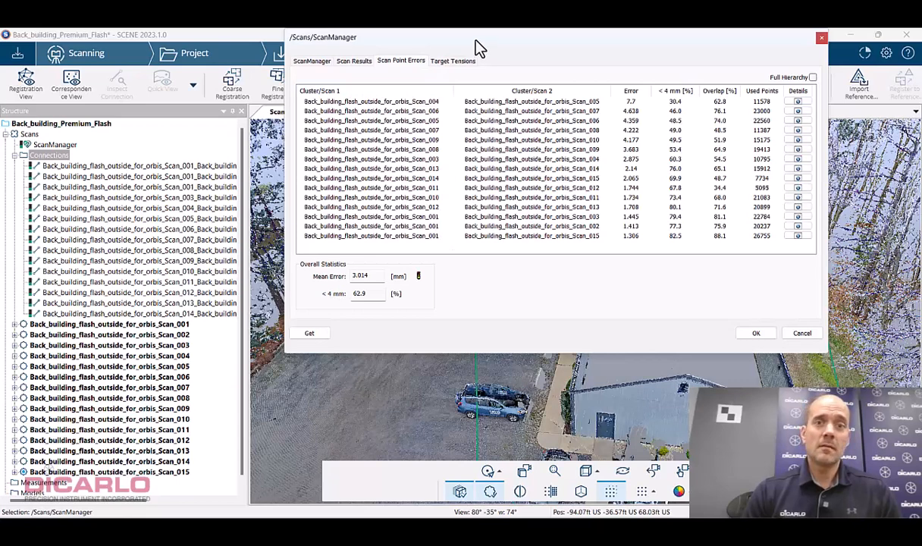
pyautogui.moveTo(476, 44); pyautogui.dragTo(442, 137)
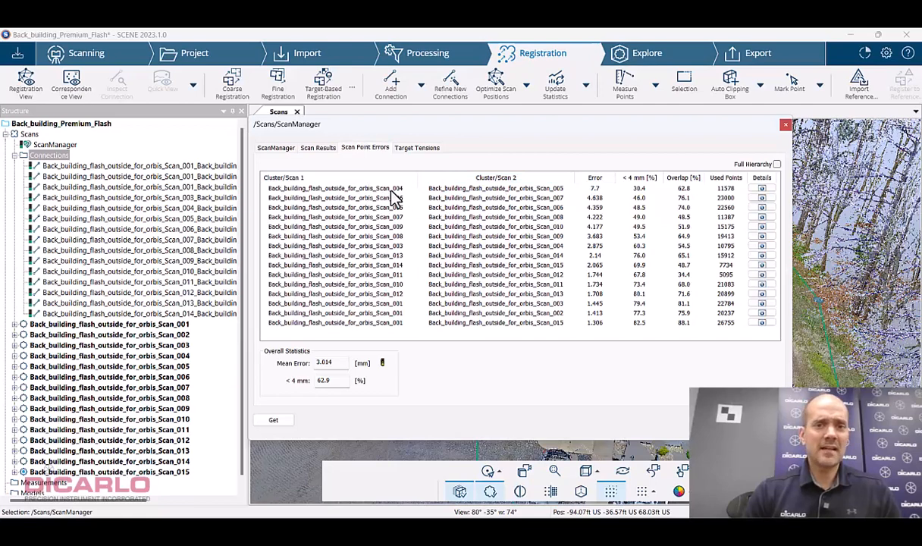
pyautogui.click(786, 126)
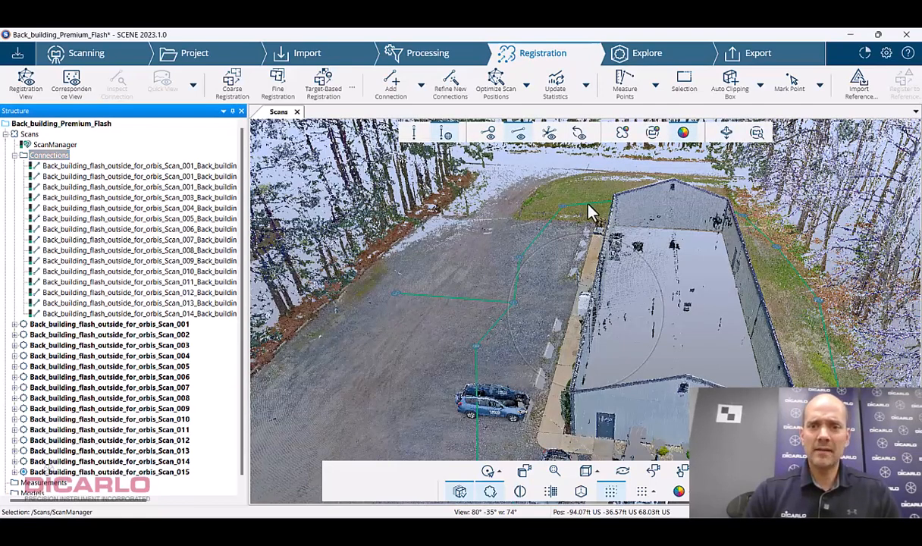
# Inspect the connection between Scan_004 and Scan_005 behind the building in the manual alignment view.
pyautogui.click(589, 205)
pyautogui.moveTo(596, 233); pyautogui.dragTo(608, 326, button='middle')
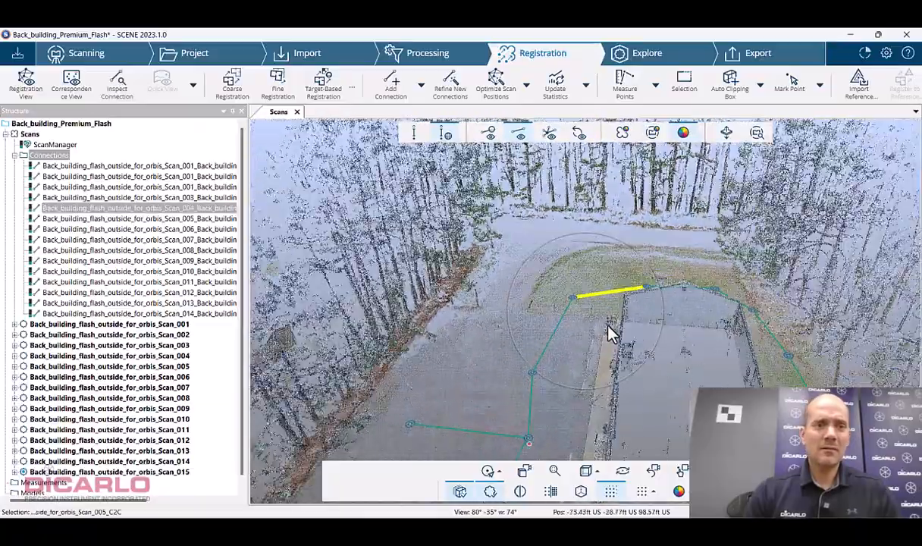
pyautogui.scroll(5, 625, 307)
pyautogui.moveTo(746, 356)
pyautogui.mouseDown()
pyautogui.moveTo(765, 361)
pyautogui.moveTo(834, 341)
pyautogui.moveTo(861, 372)
pyautogui.moveTo(752, 346)
pyautogui.mouseUp()
pyautogui.click(753, 346)
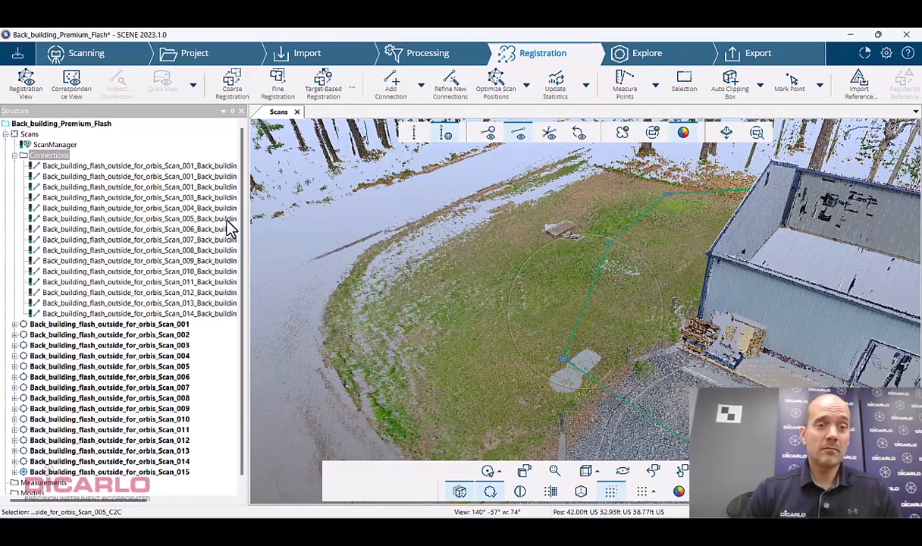
pyautogui.click(591, 297)
pyautogui.rightClick(591, 297)
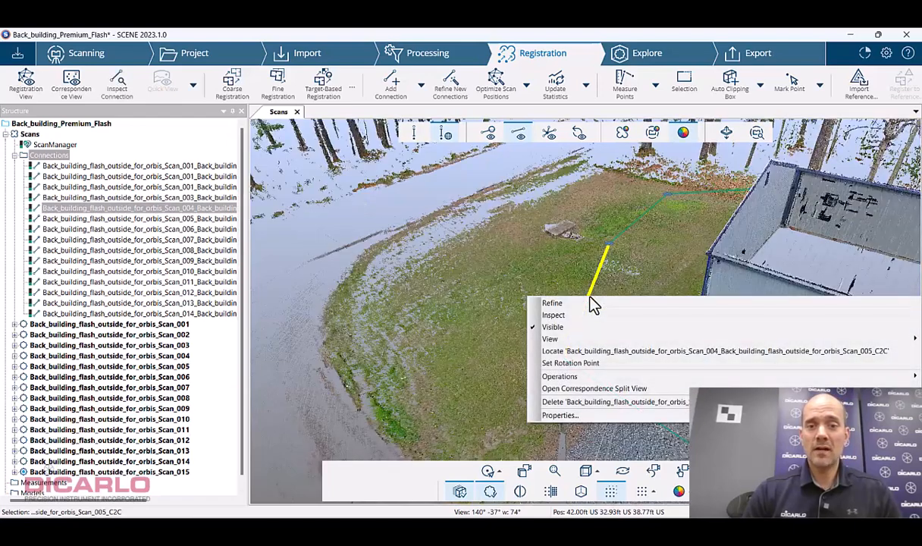
pyautogui.click(552, 317)
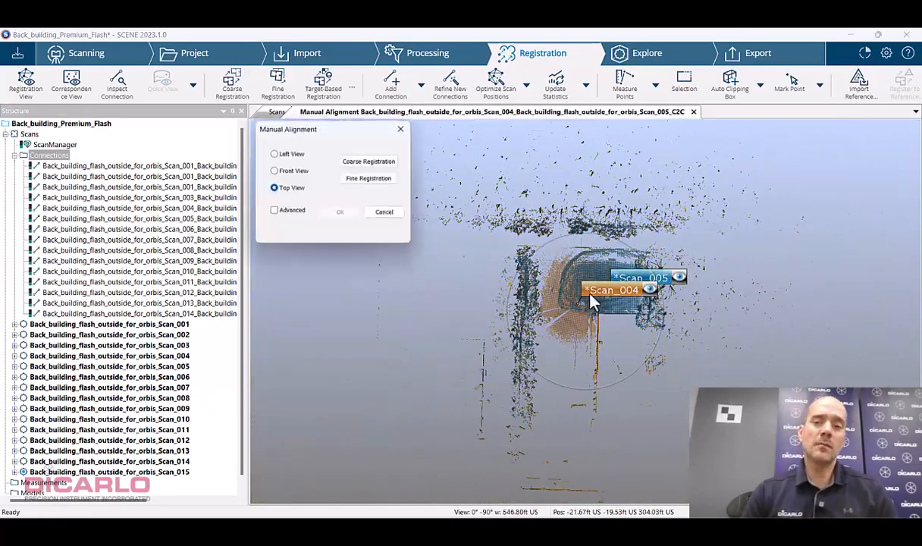
pyautogui.scroll(8, 589, 294)
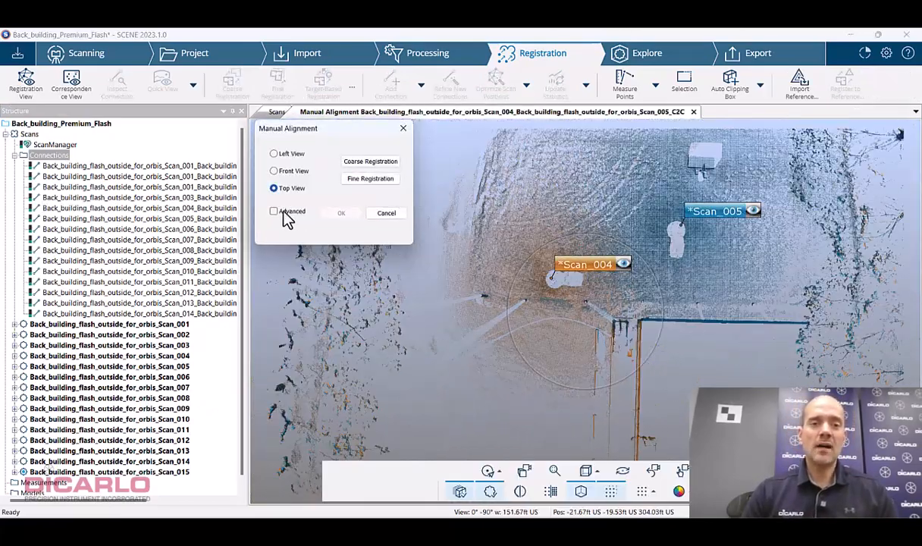
# Set this connection's fine registration to a maximum search distance of 0.3 ft and an average subsampling point distance of 0.112 ft.
pyautogui.click(282, 212)
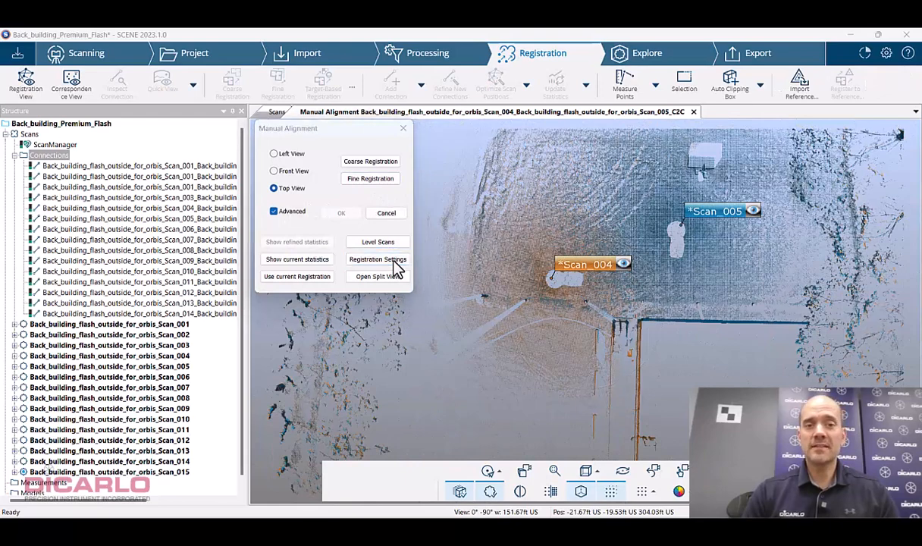
pyautogui.click(394, 260)
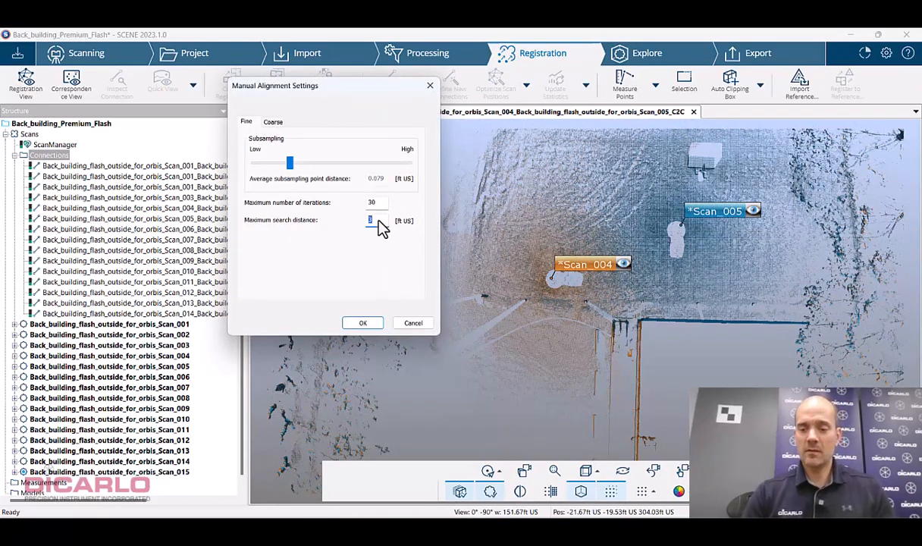
pyautogui.write('0')
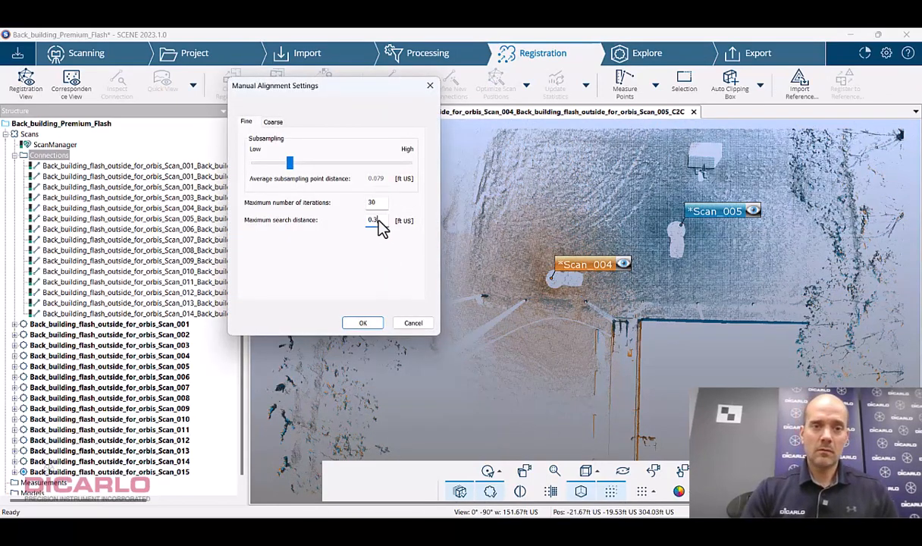
pyautogui.write('.3')
pyautogui.moveTo(291, 167); pyautogui.dragTo(306, 163)
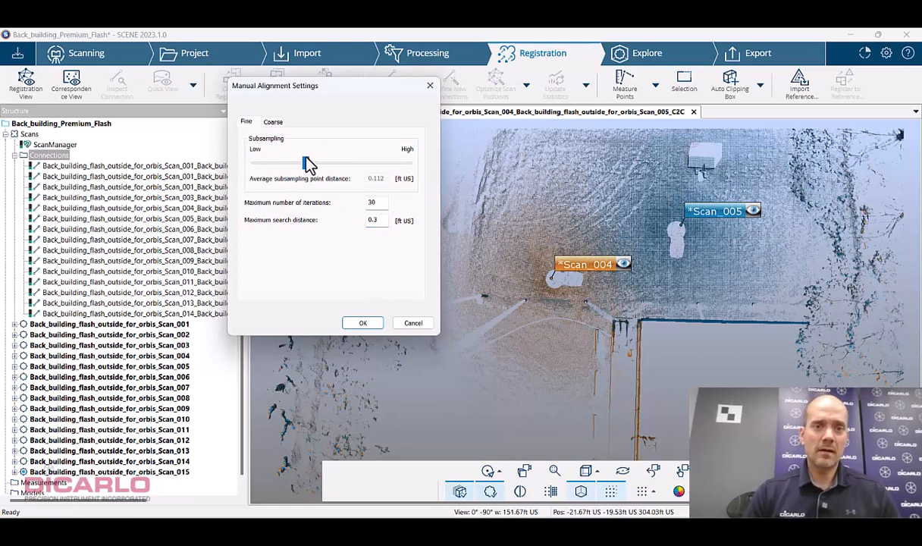
pyautogui.click(364, 322)
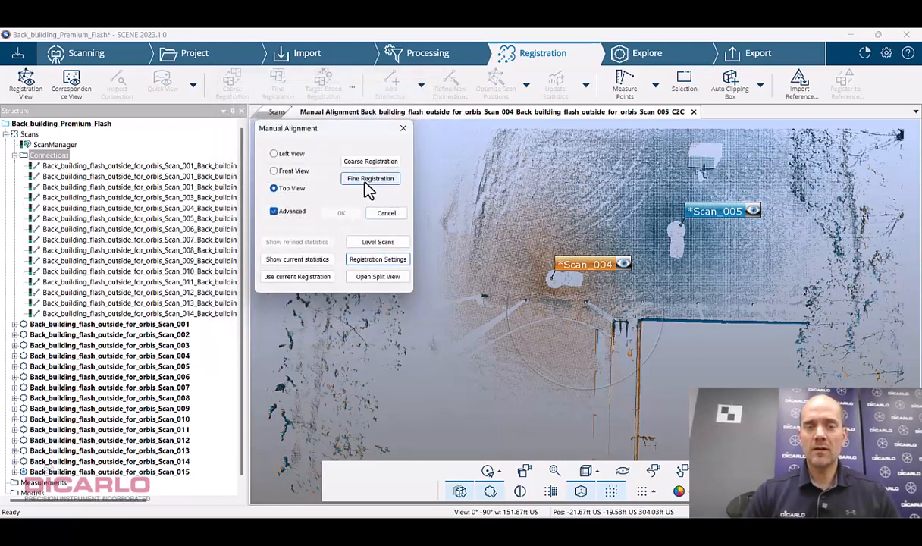
# Run the fine registration between Scan_004 and Scan_005 and accept the manual alignment.
pyautogui.click(364, 182)
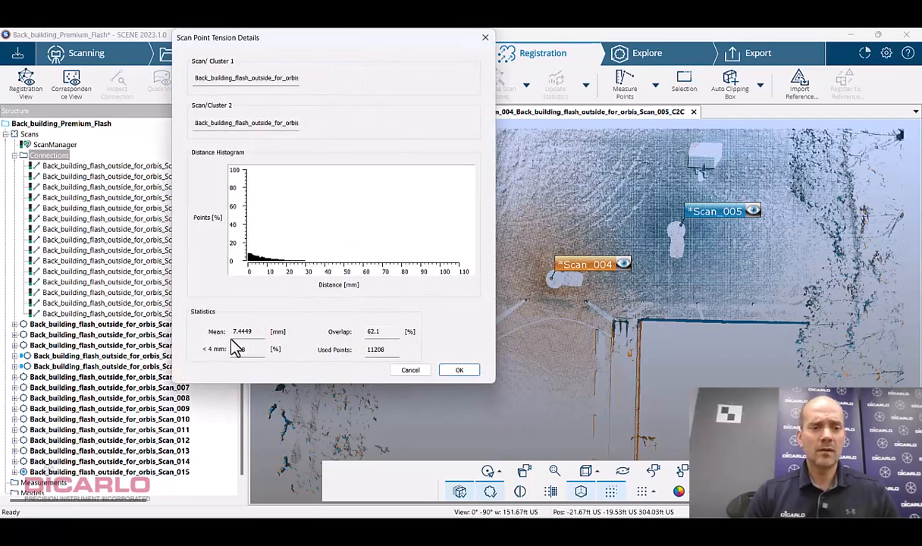
pyautogui.click(457, 371)
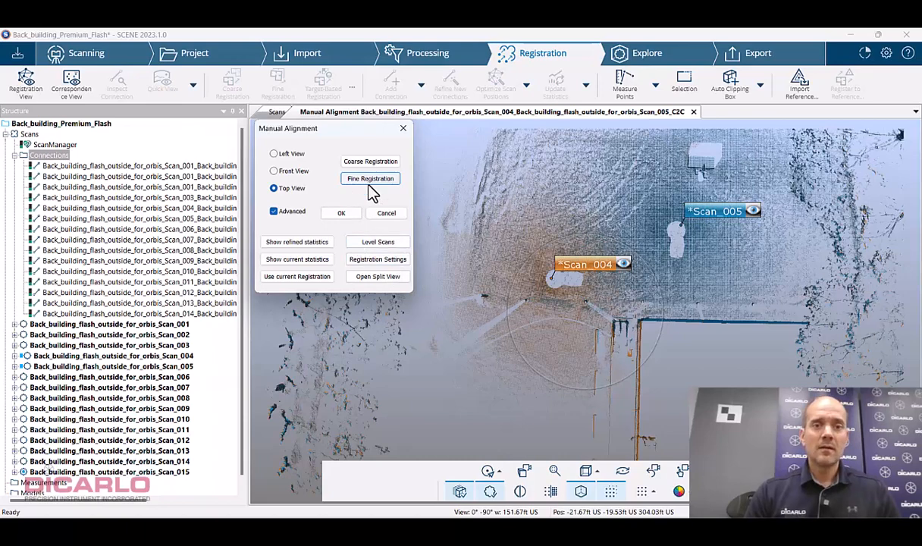
pyautogui.click(340, 214)
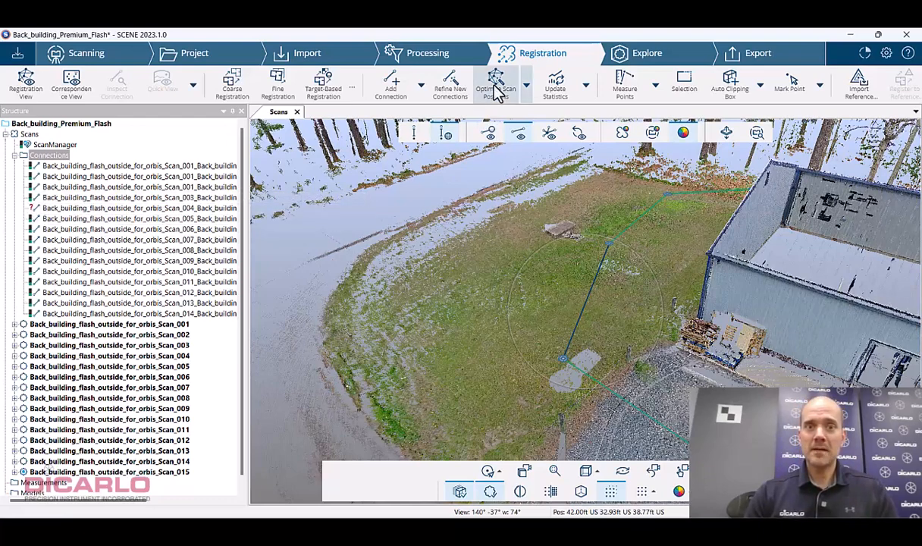
# Optimize the scan positions with the realigned connection and check the updated scan results and scan point errors.
pyautogui.click(557, 87)
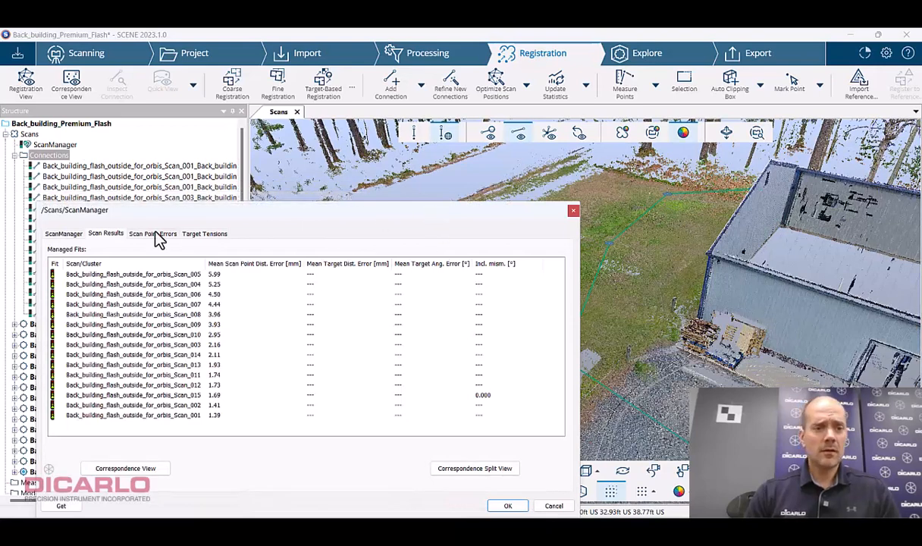
pyautogui.click(155, 235)
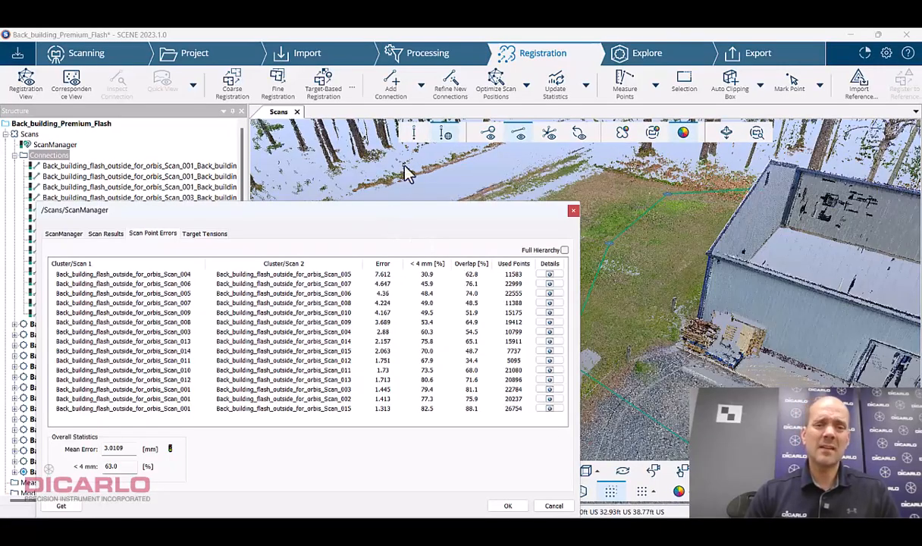
pyautogui.moveTo(374, 204); pyautogui.dragTo(399, 107)
pyautogui.click(533, 409)
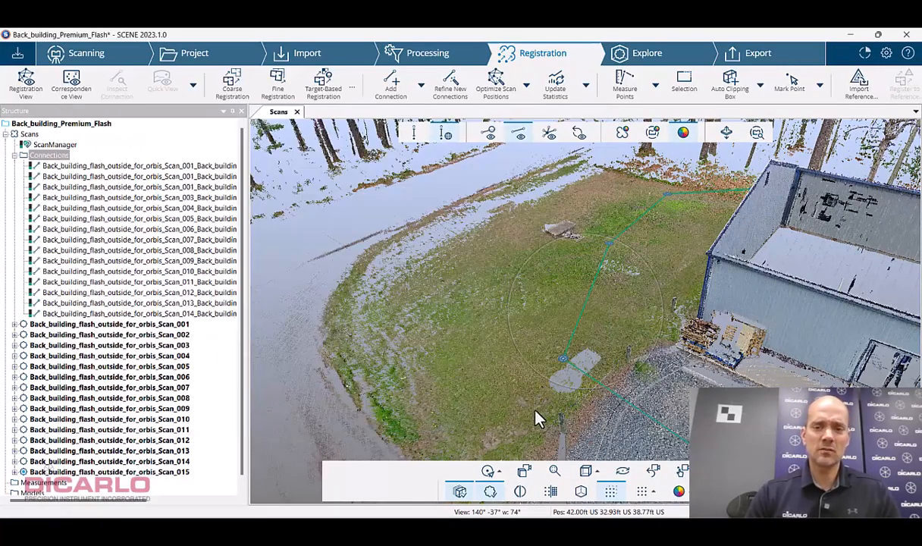
# Save the project as a shared revision with a comment that it is registered with c2c to 3mm accuracy.
pyautogui.moveTo(599, 303); pyautogui.dragTo(551, 323)
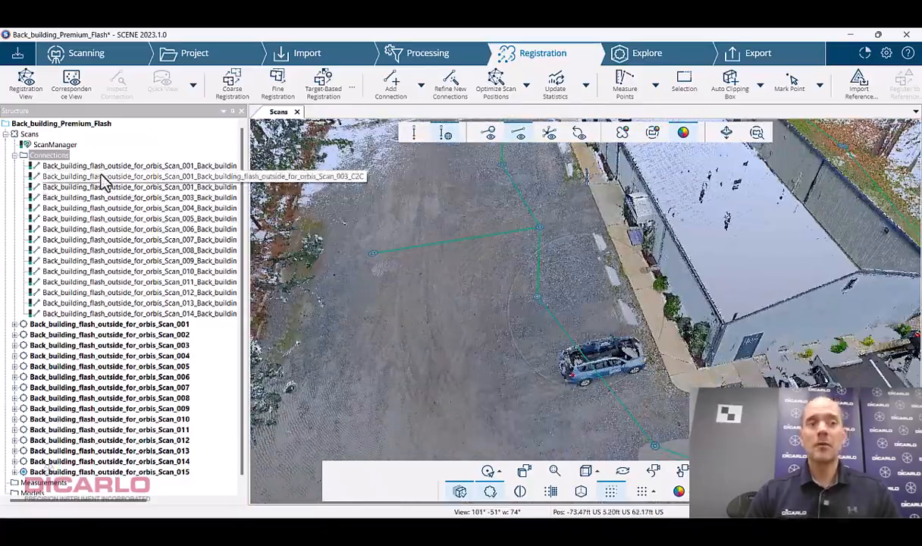
pyautogui.moveTo(609, 295); pyautogui.dragTo(660, 277)
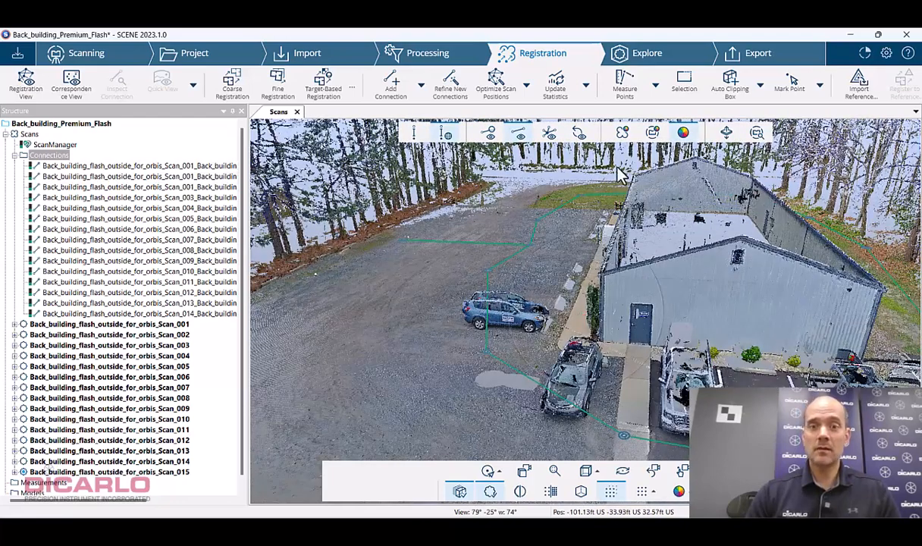
pyautogui.click(17, 54)
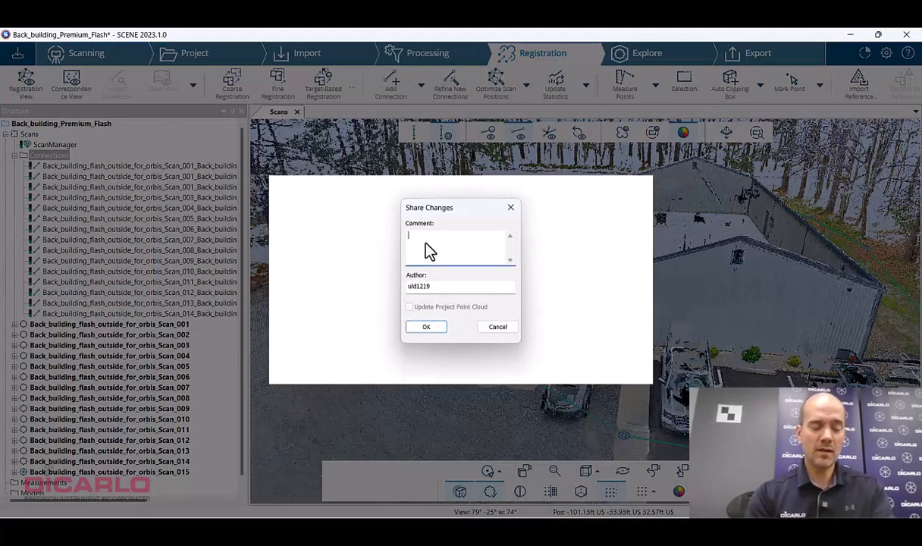
pyautogui.write('registered')
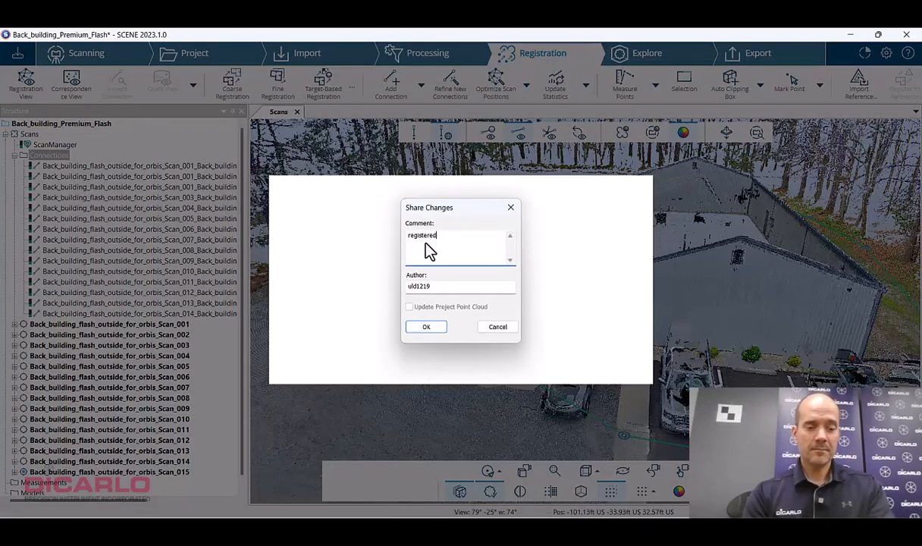
pyautogui.write(' with c2c to ')
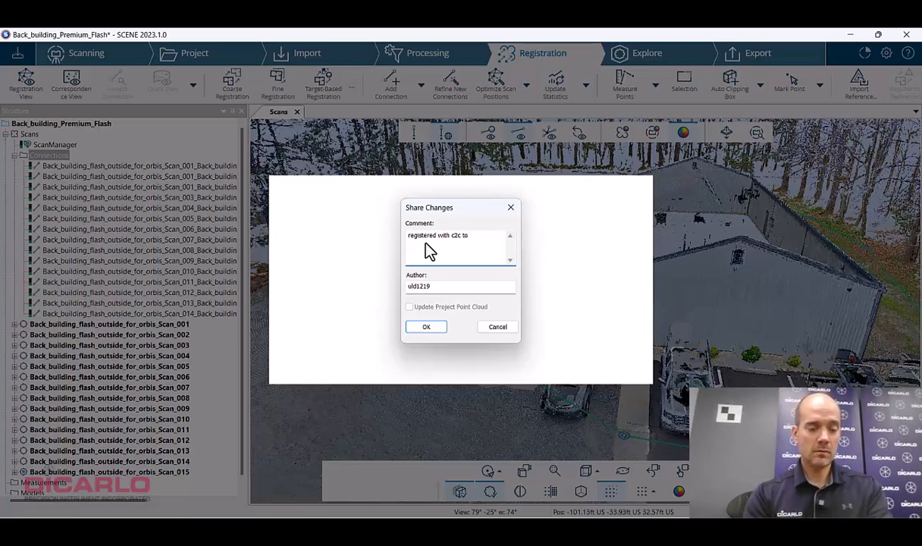
pyautogui.write('3mm accur')
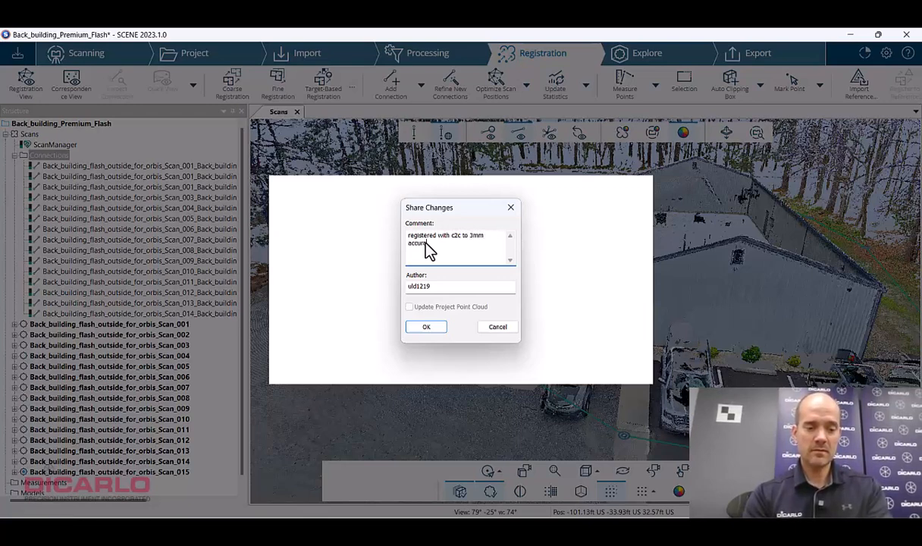
pyautogui.write('a')
pyautogui.press('Return')
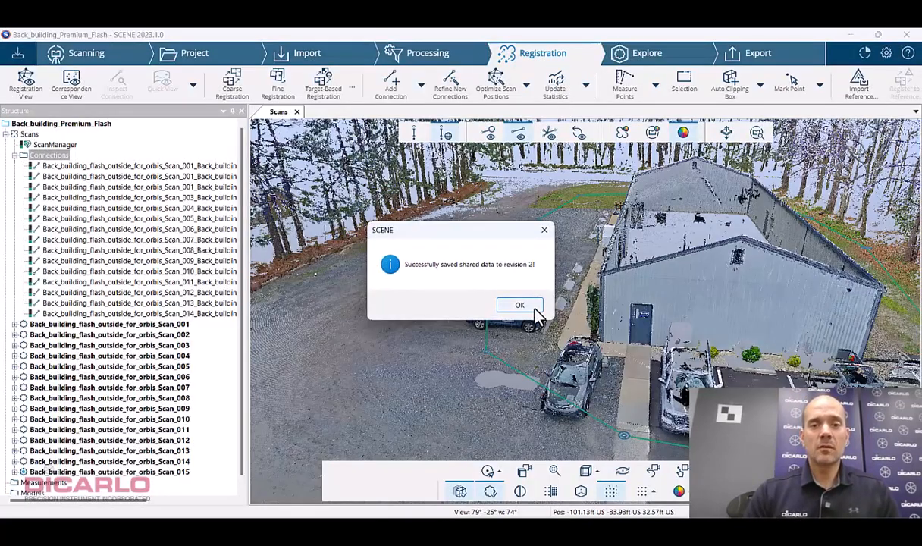
pyautogui.click(533, 307)
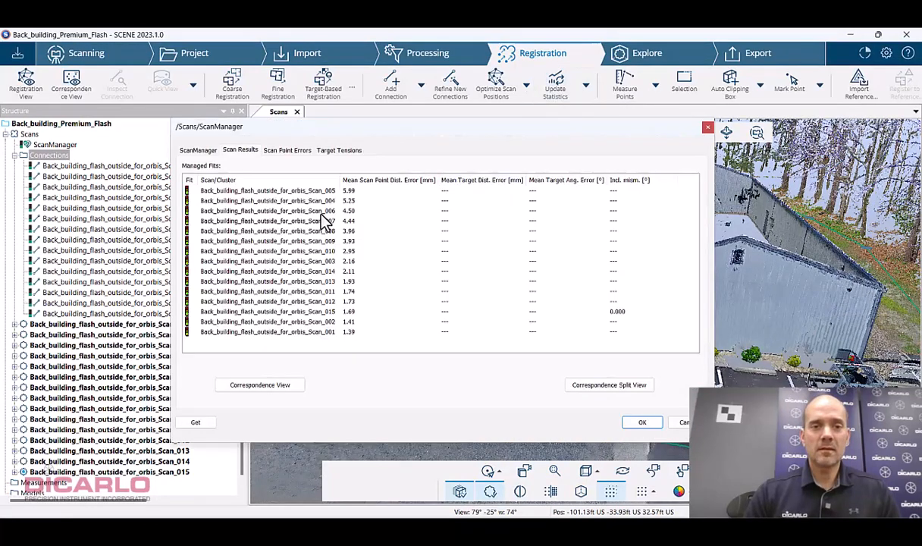
# Check the overall mean error among the scan point errors of the saved registration.
pyautogui.click(292, 151)
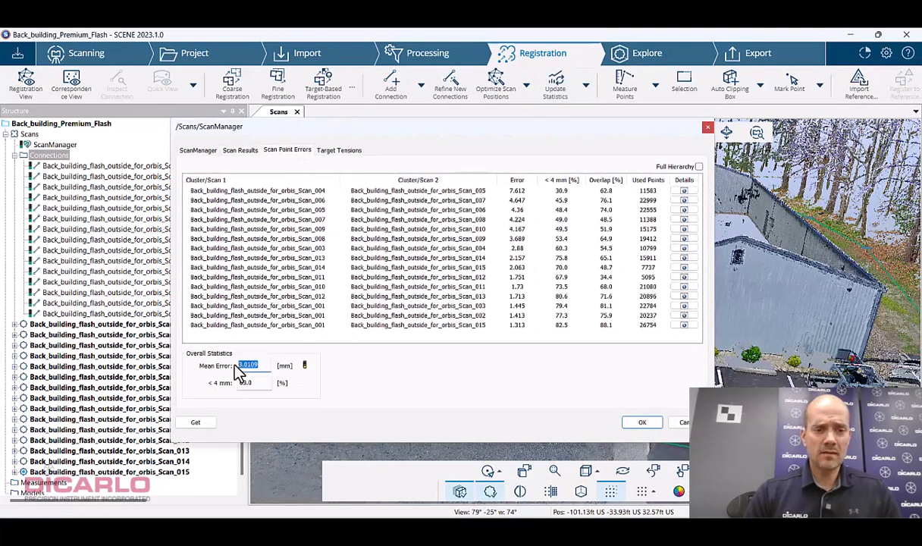
pyautogui.click(641, 422)
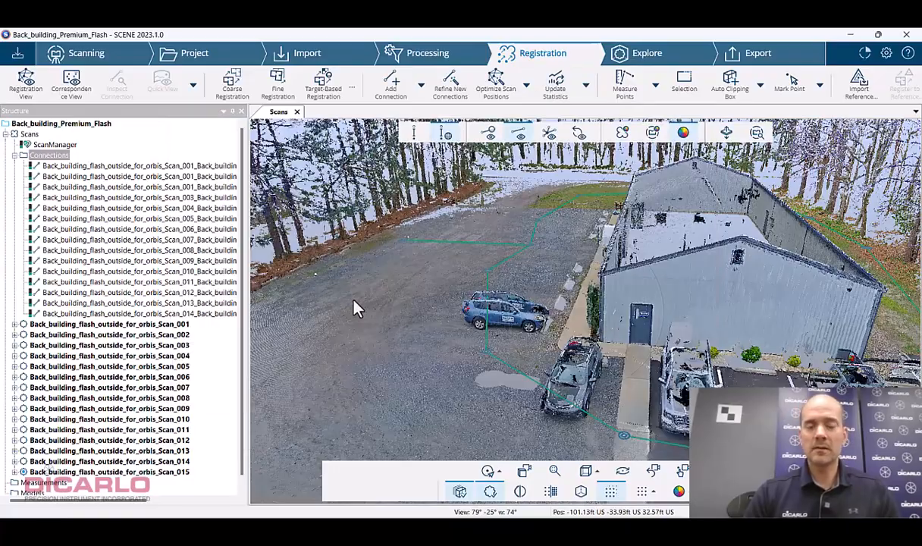
# Add connections between Scan_015 and Scan_002, Scan_002 and Scan_003, and Scan_003 and Scan_015 on the gravel lot.
pyautogui.moveTo(564, 291); pyautogui.dragTo(652, 313)
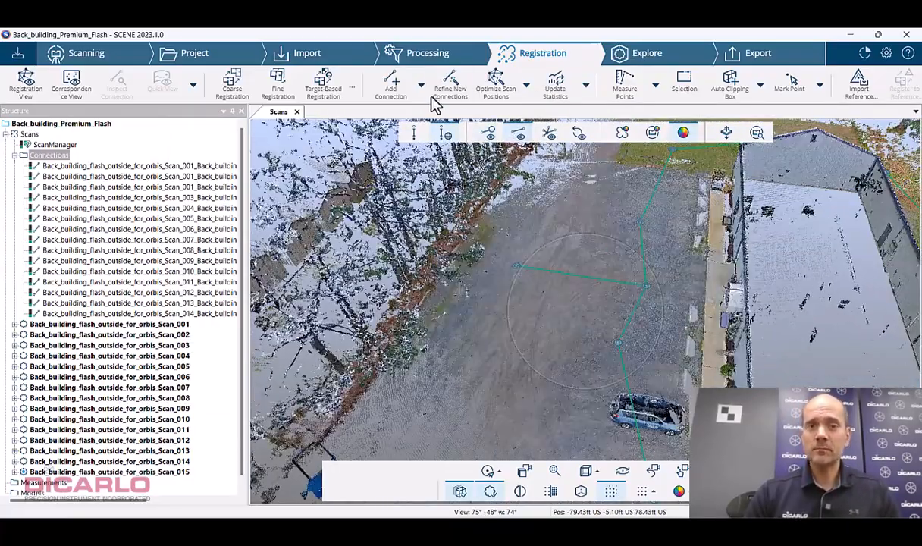
pyautogui.click(391, 85)
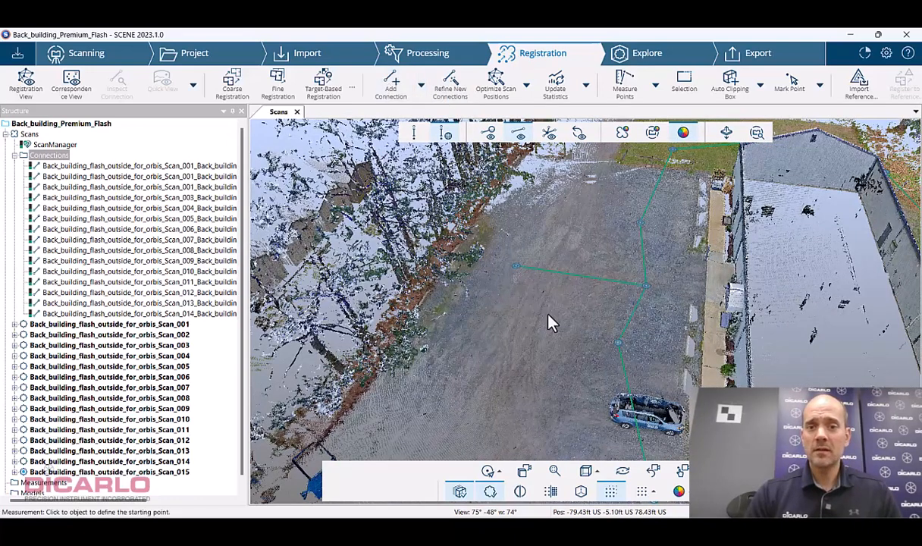
pyautogui.click(618, 342)
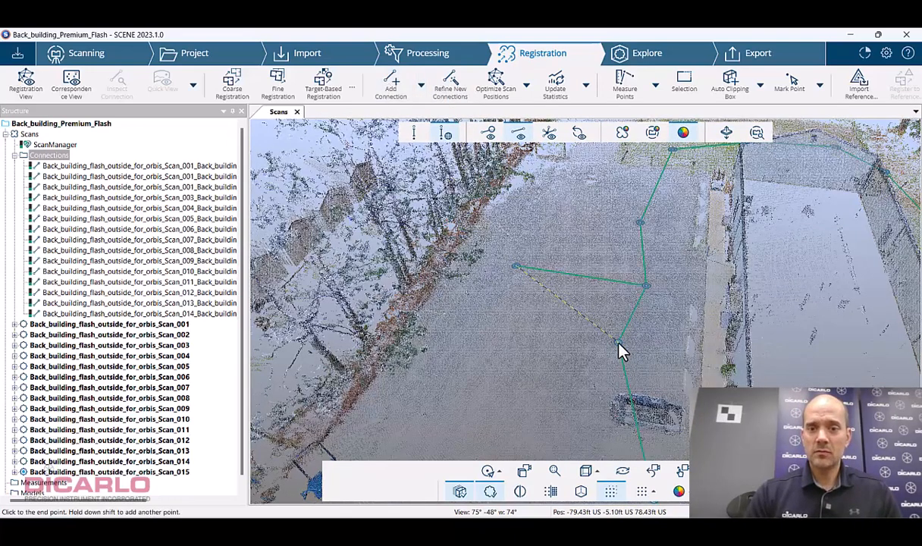
pyautogui.click(516, 265)
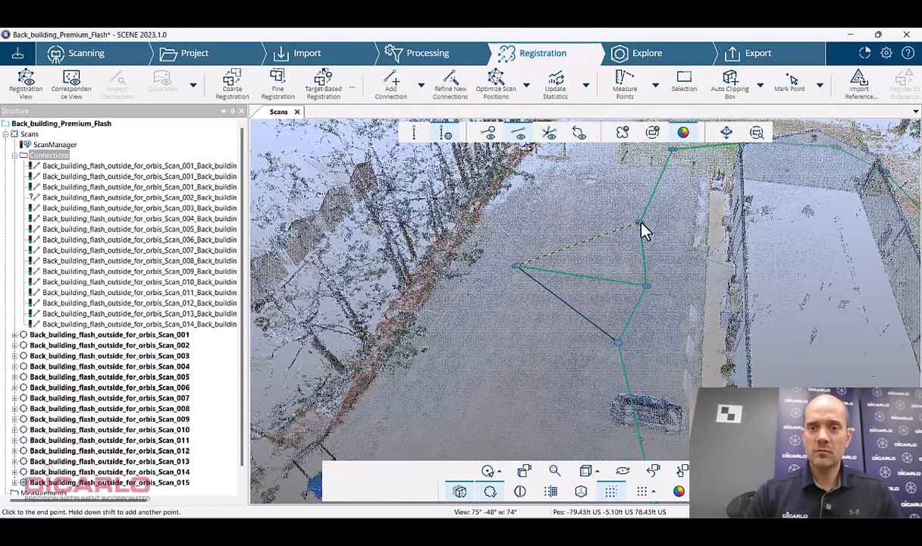
pyautogui.click(640, 225)
pyautogui.click(639, 225)
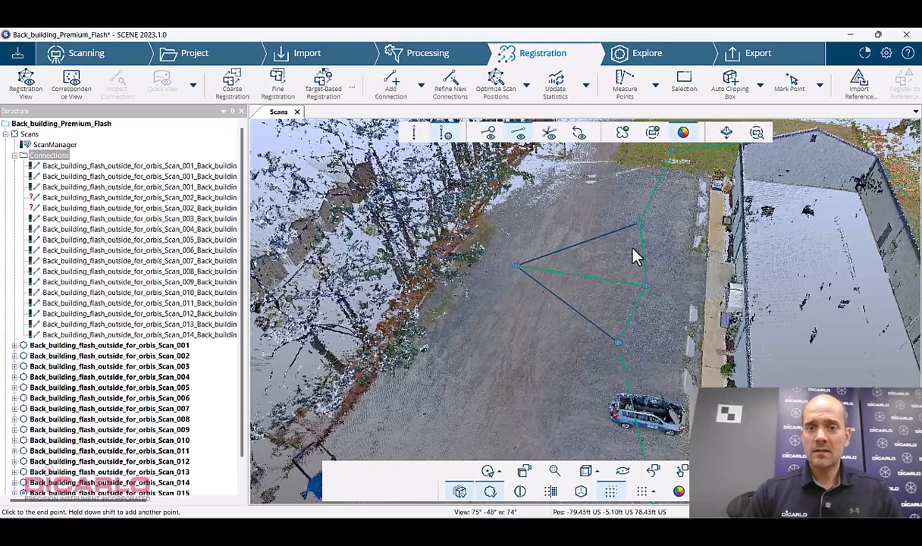
pyautogui.click(618, 343)
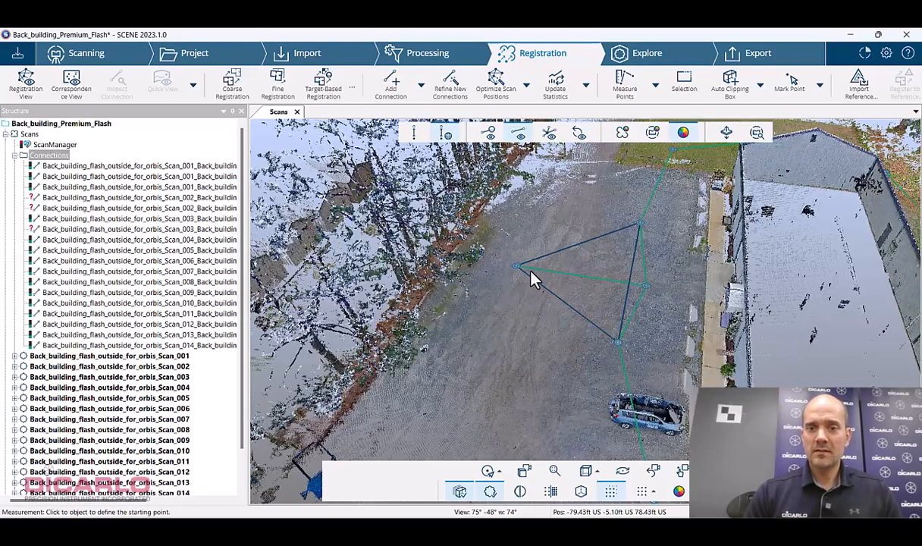
pyautogui.press('Escape')
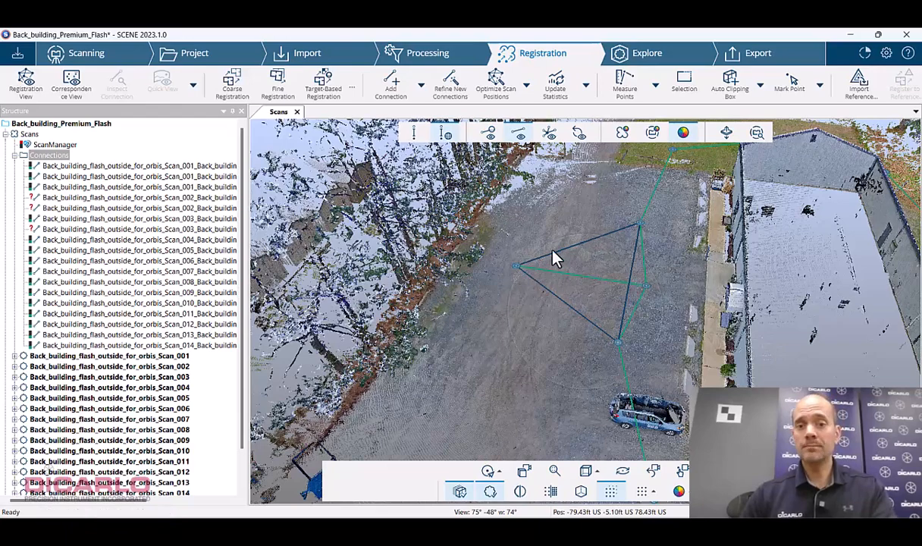
# Delete the three newly added, unrefined connections between Scan_002, Scan_003 and Scan_015.
pyautogui.click(557, 257)
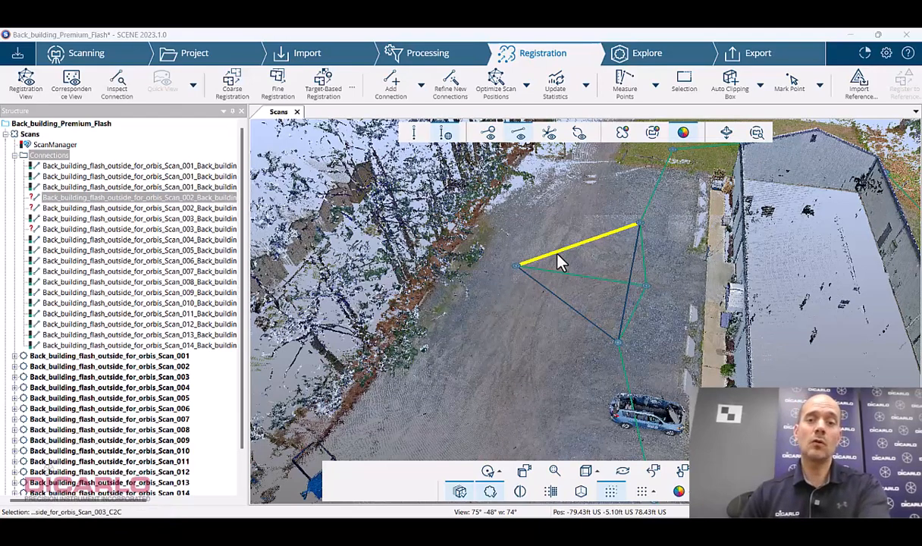
pyautogui.press('Delete')
pyautogui.click(520, 326)
pyautogui.click(631, 275)
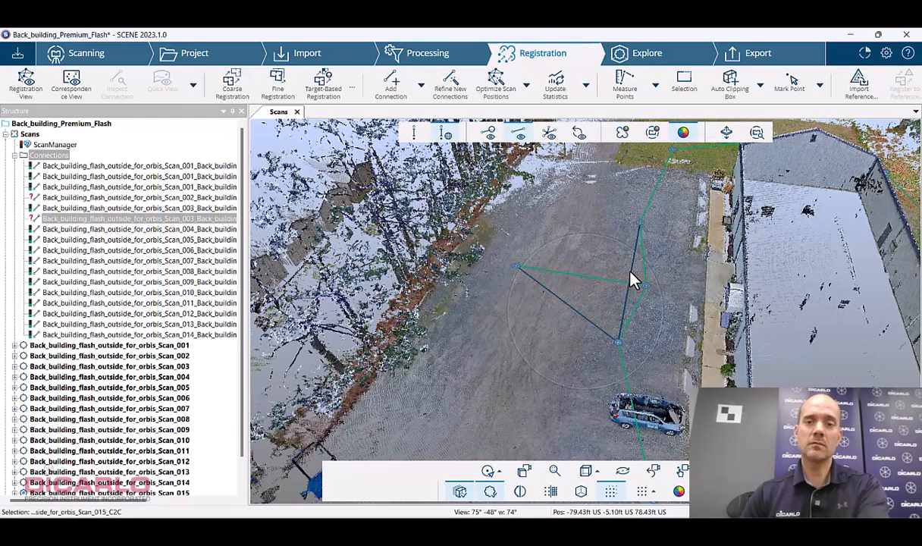
pyautogui.press('Delete')
pyautogui.click(509, 326)
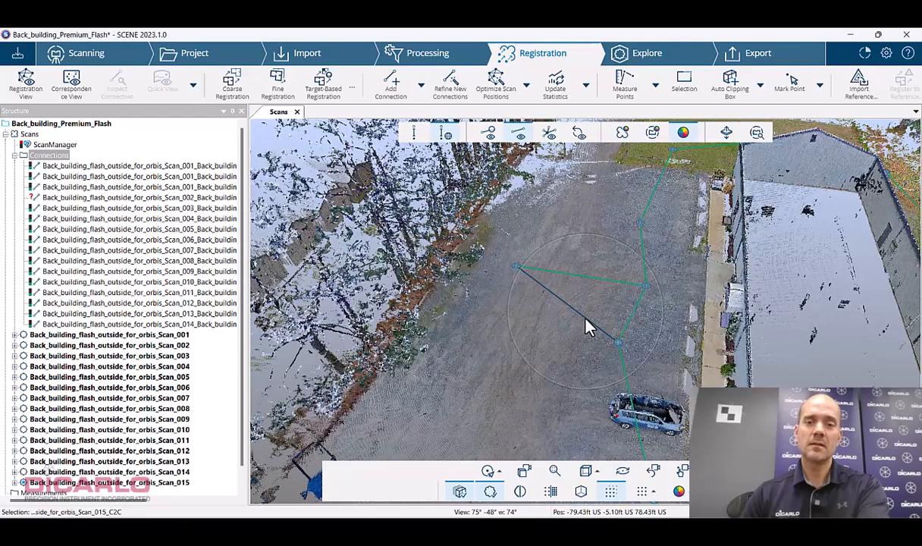
pyautogui.click(588, 326)
pyautogui.press('Delete')
pyautogui.click(508, 325)
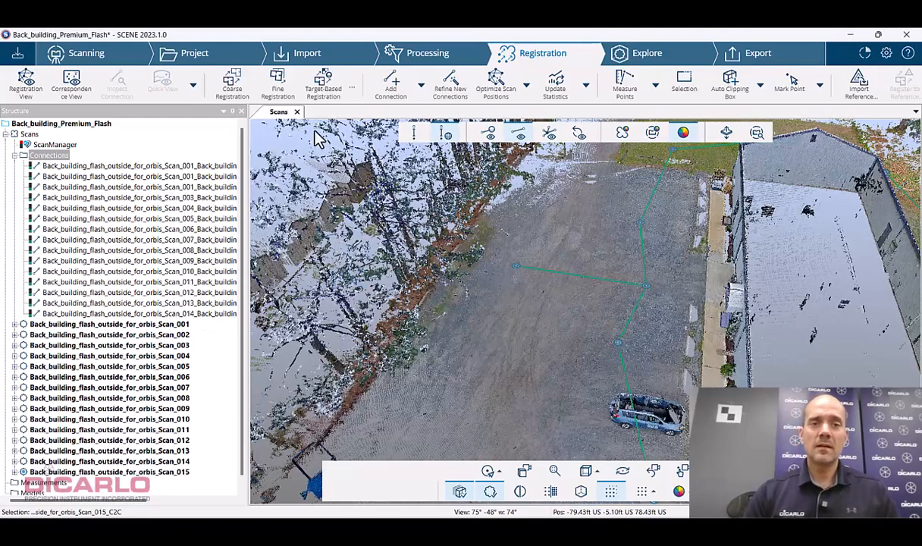
# Run the fine registration on the scans and check the overall mean error among the scan point errors.
pyautogui.click(277, 85)
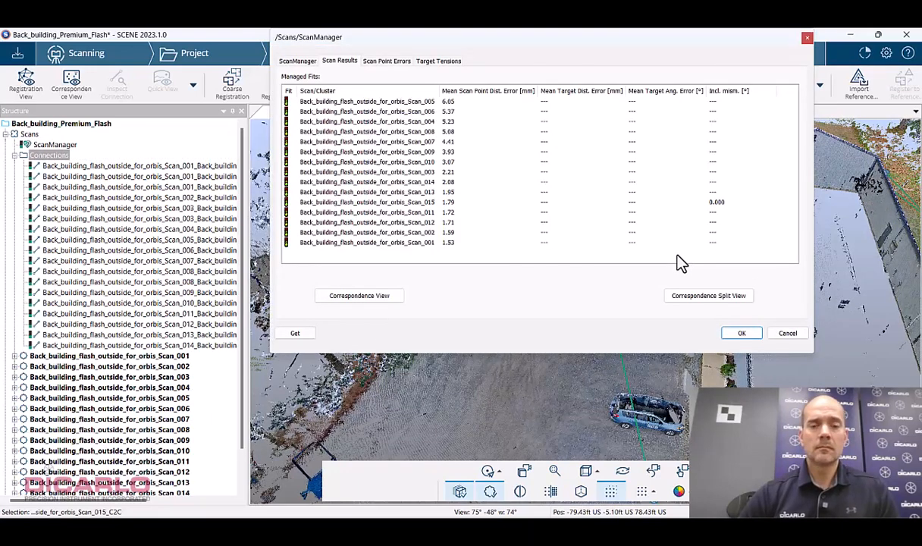
pyautogui.click(394, 63)
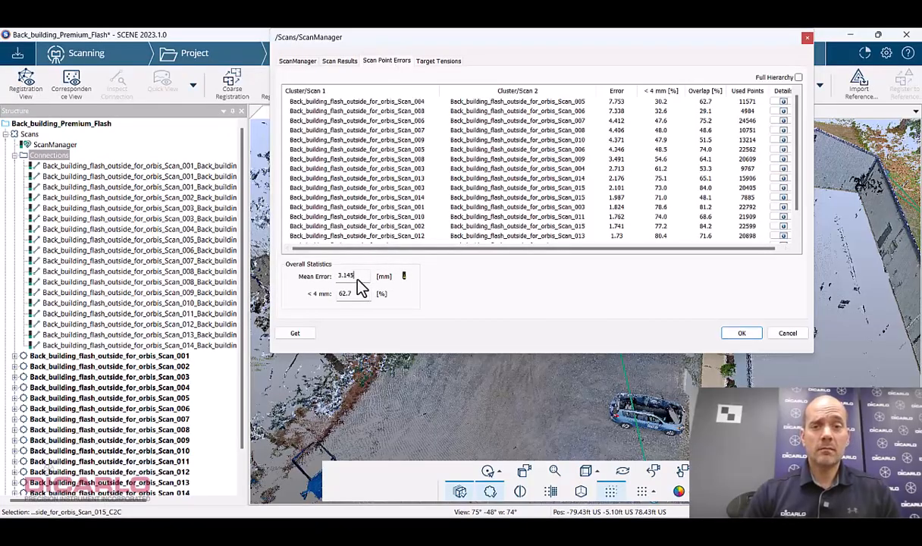
pyautogui.moveTo(338, 276); pyautogui.dragTo(376, 277)
pyautogui.click(740, 334)
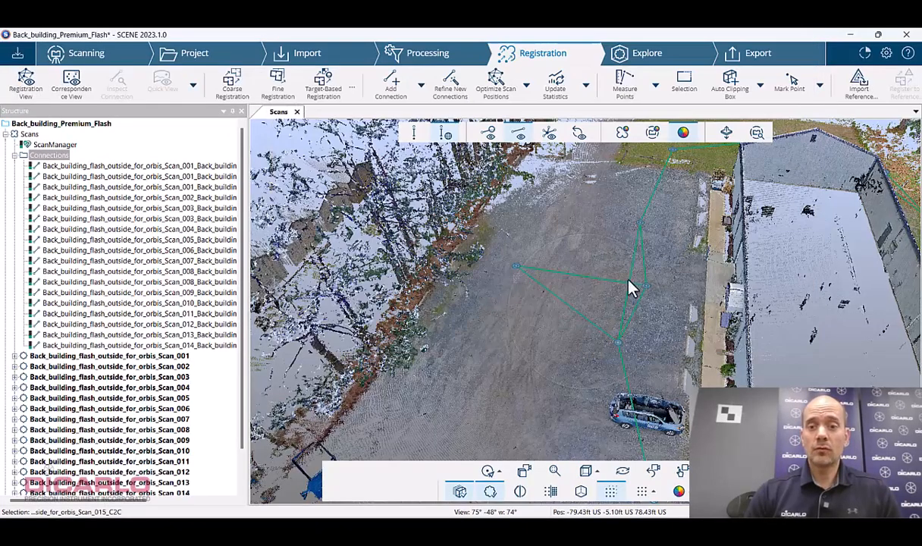
# Delete the extra connections from Scan_003 to Scan_015 and from Scan_002 to Scan_015.
pyautogui.moveTo(576, 280); pyautogui.dragTo(476, 314)
pyautogui.moveTo(500, 356); pyautogui.dragTo(572, 292)
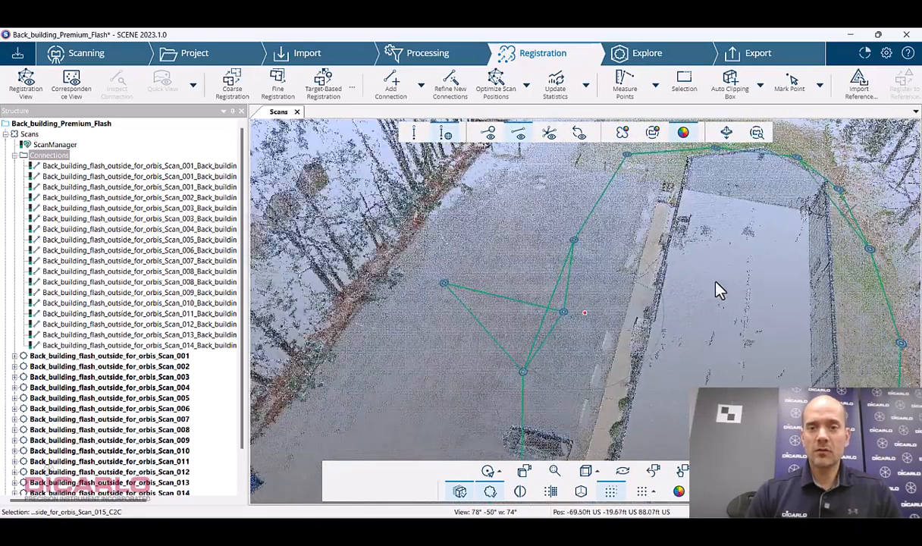
pyautogui.moveTo(715, 282); pyautogui.dragTo(738, 263)
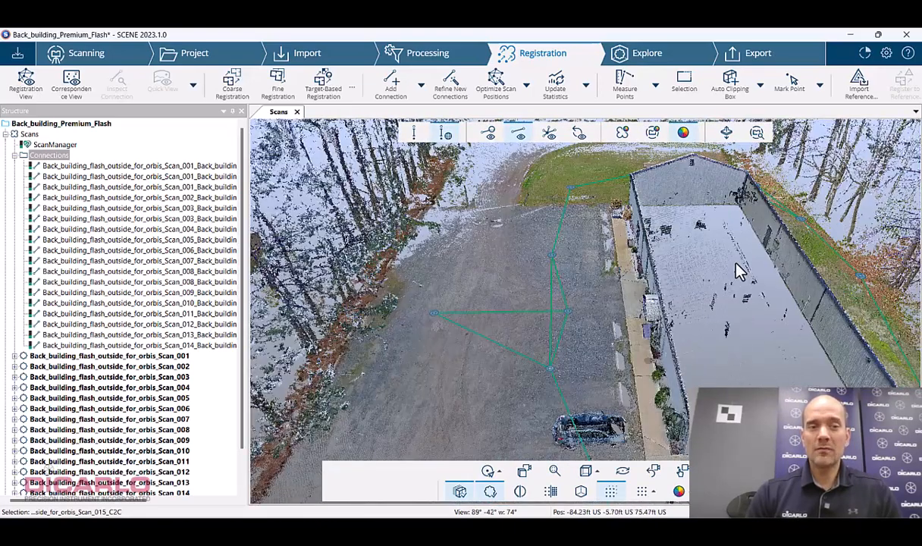
pyautogui.click(552, 305)
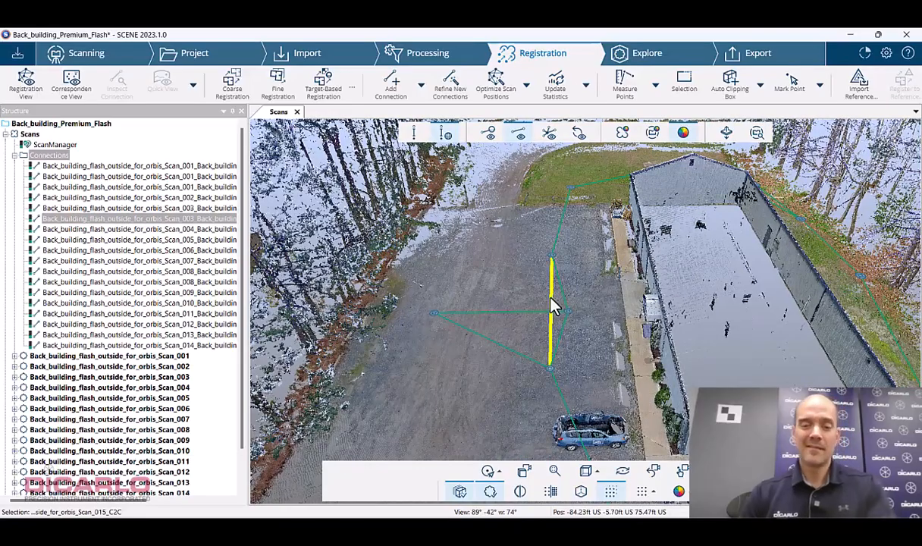
pyautogui.press('Delete')
pyautogui.click(508, 328)
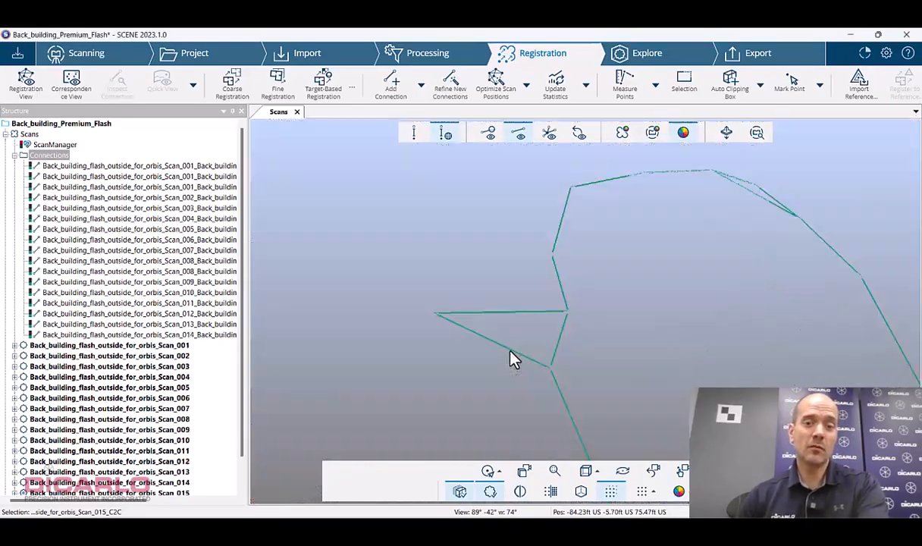
pyautogui.scroll(2, 506, 351)
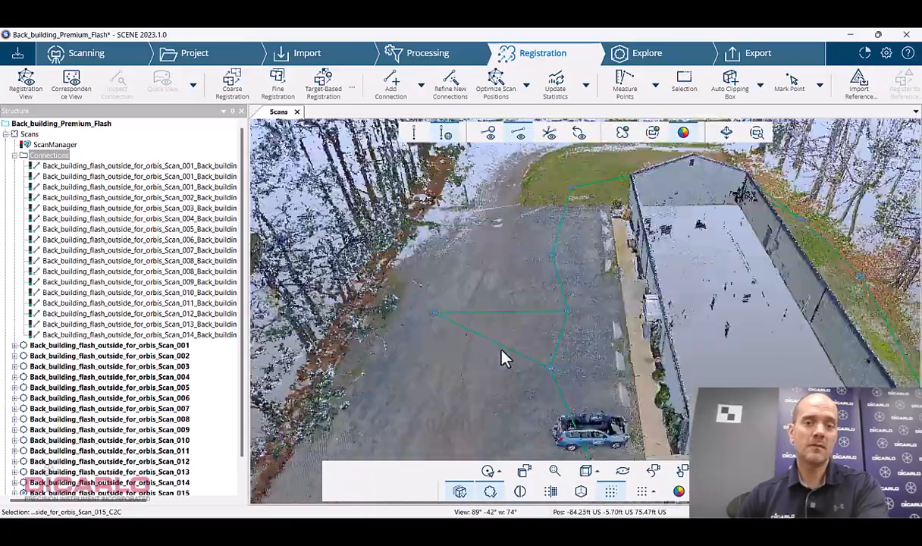
pyautogui.click(503, 348)
pyautogui.press('Delete')
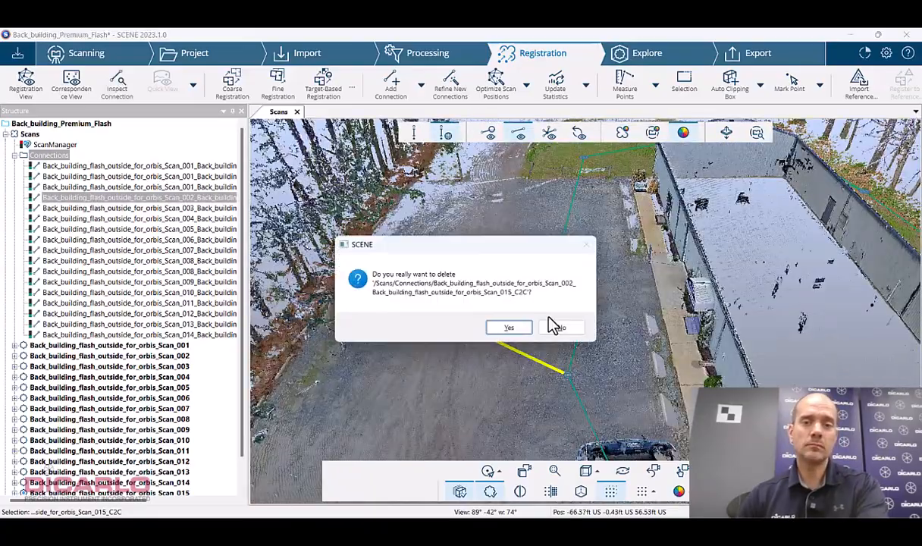
pyautogui.press('Return')
# Delete the extra connection between Scan_006 and Scan_008 that cuts across the building's rear corner.
pyautogui.moveTo(635, 294); pyautogui.dragTo(530, 419, button='middle')
pyautogui.moveTo(534, 429); pyautogui.dragTo(677, 344)
pyautogui.click(677, 344)
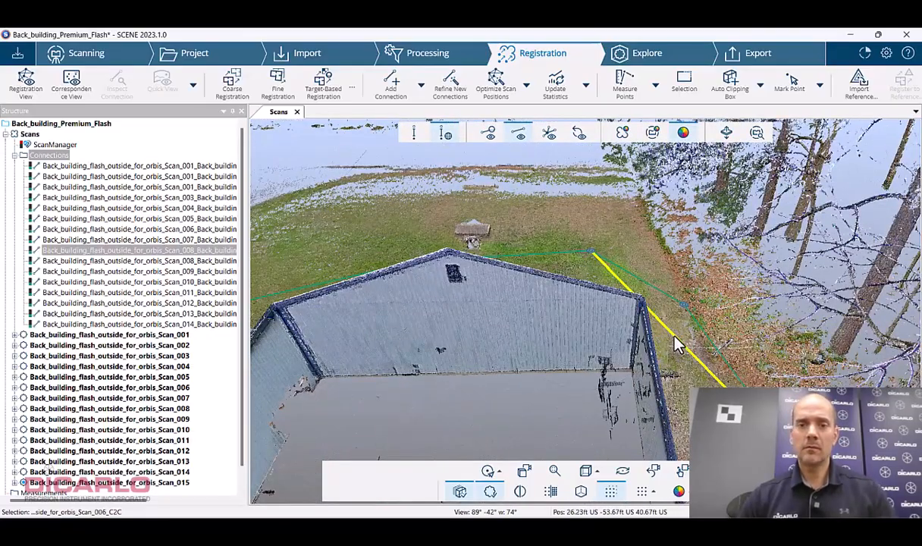
pyautogui.press('Delete')
pyautogui.click(518, 333)
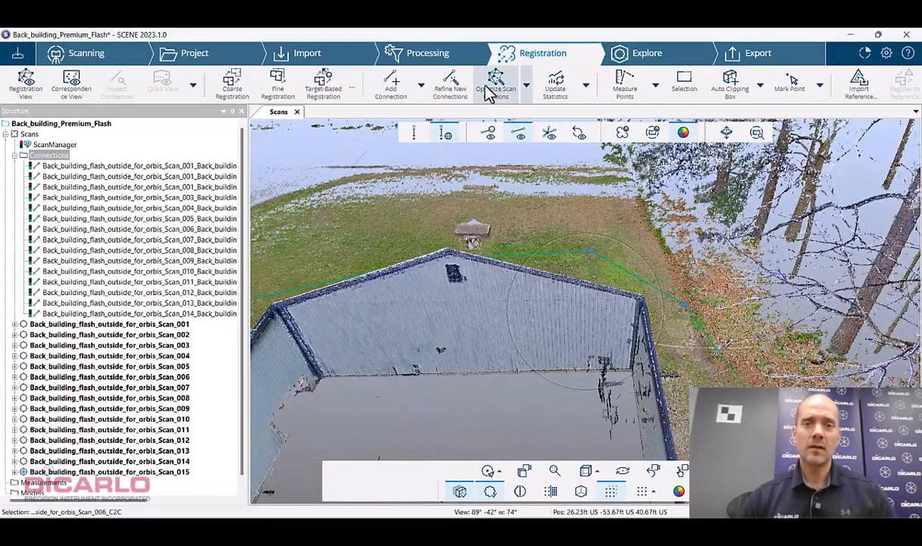
# Update the statistics for the reduced set of connections and check the scan results and scan point errors.
pyautogui.click(553, 84)
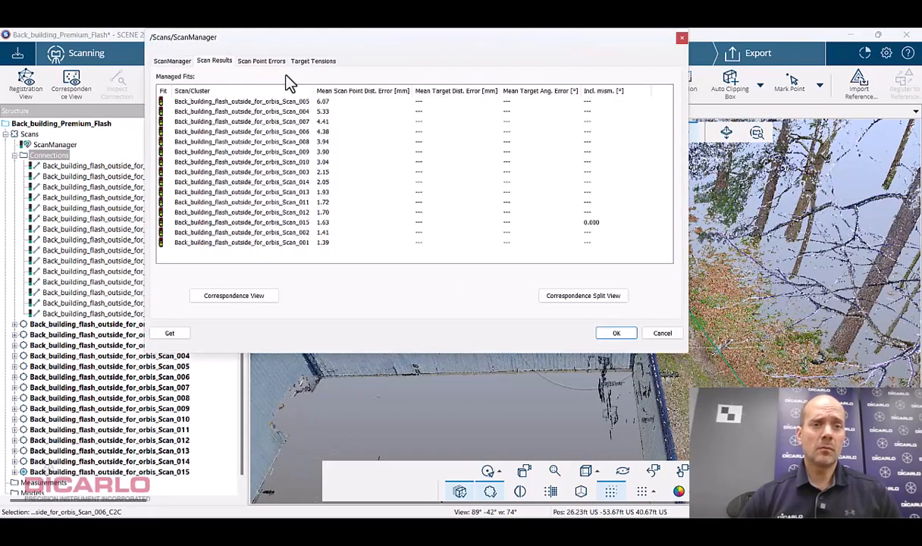
pyautogui.click(260, 60)
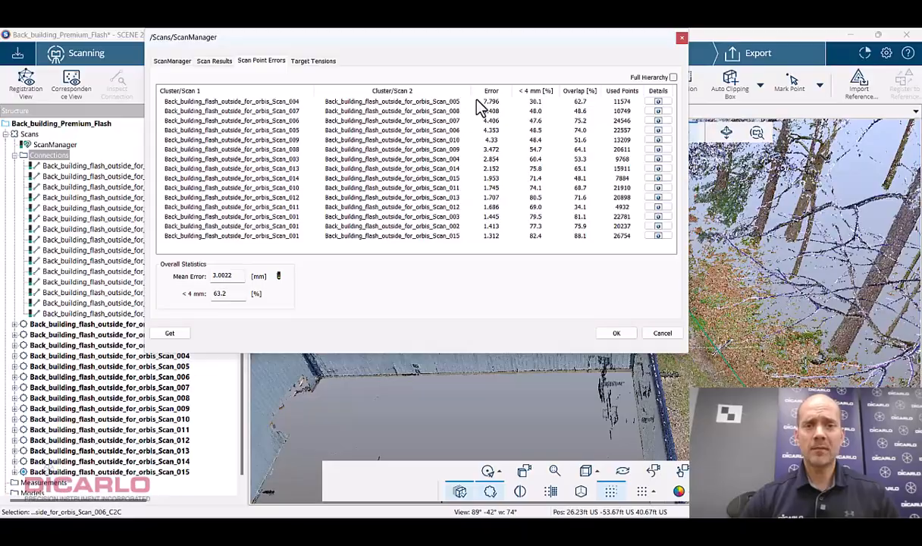
pyautogui.click(617, 334)
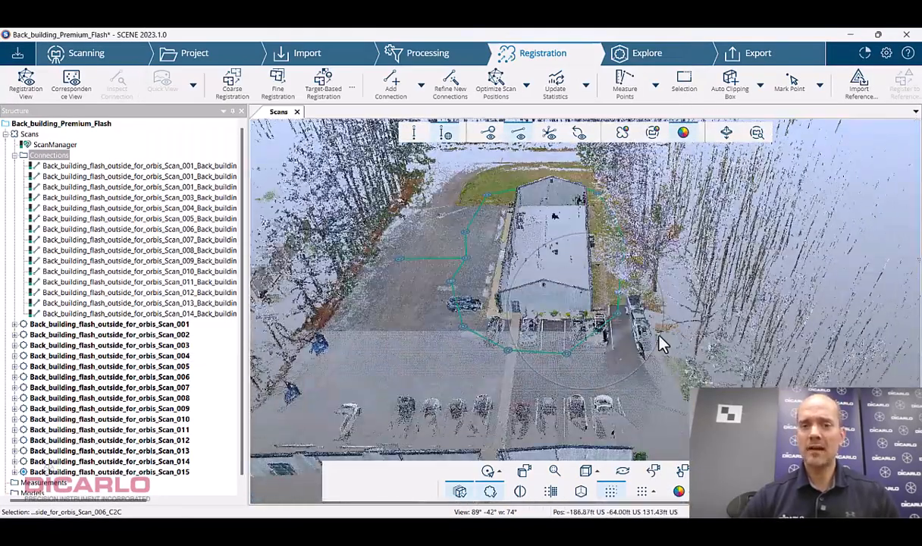
# Collapse the list of connections and examine the registered point cloud around the building and gravel lot.
pyautogui.moveTo(677, 346); pyautogui.dragTo(714, 315)
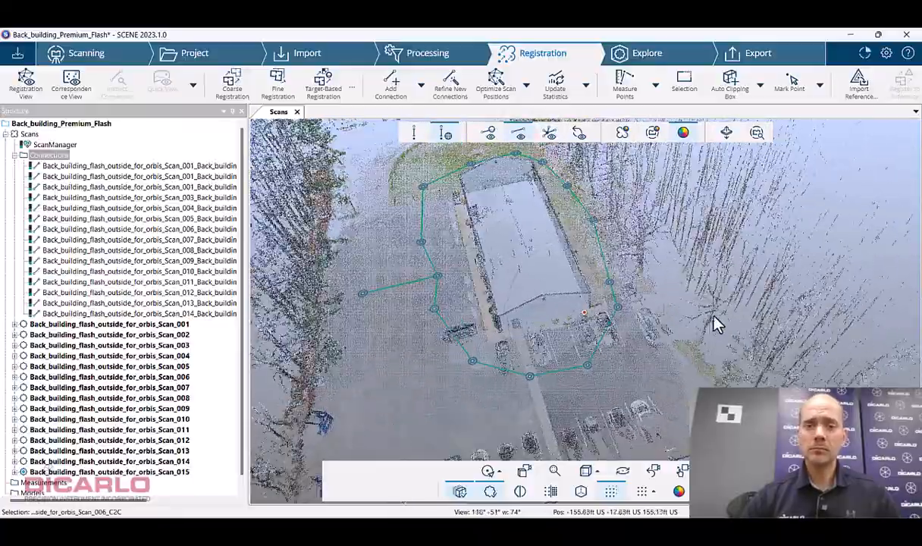
pyautogui.scroll(4, 581, 288)
pyautogui.moveTo(773, 373); pyautogui.dragTo(746, 385)
pyautogui.moveTo(509, 290); pyautogui.dragTo(524, 262)
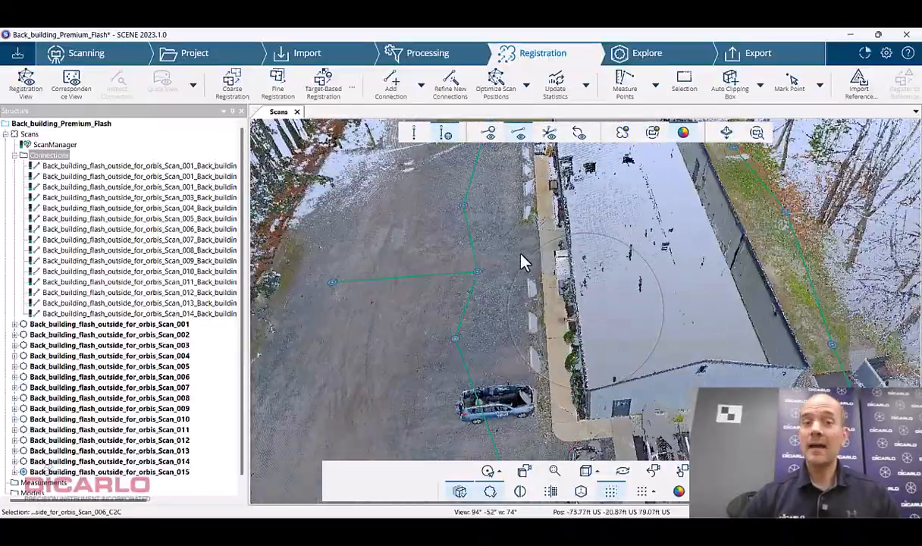
pyautogui.click(16, 156)
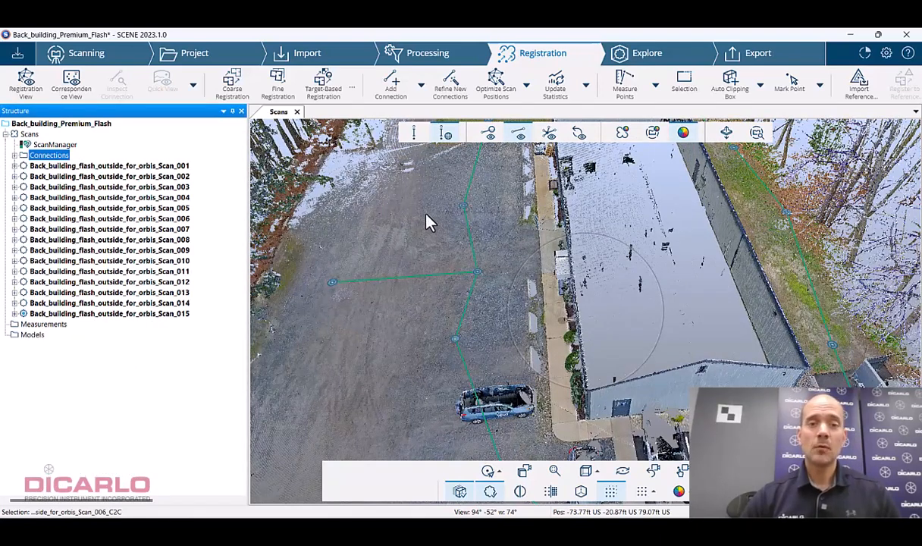
pyautogui.moveTo(383, 263); pyautogui.dragTo(468, 277)
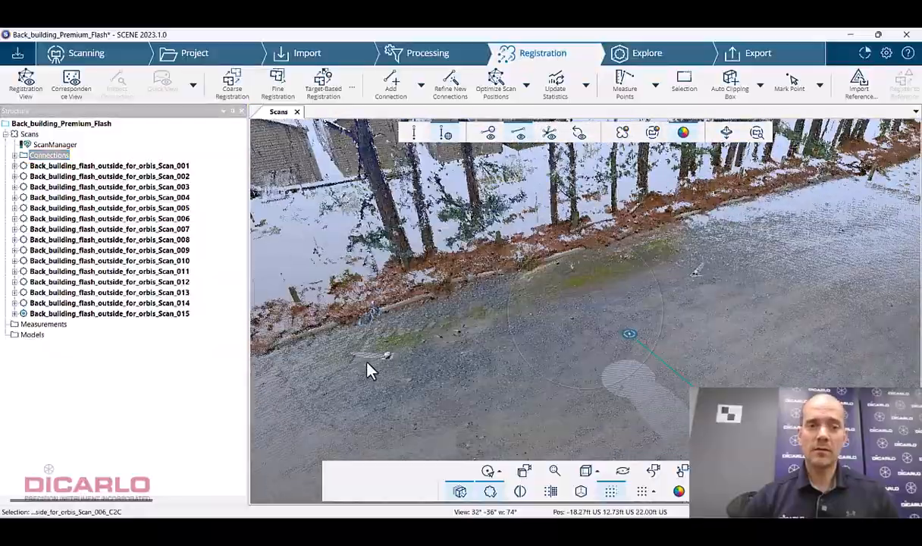
pyautogui.scroll(6, 367, 364)
pyautogui.moveTo(473, 339); pyautogui.dragTo(383, 230)
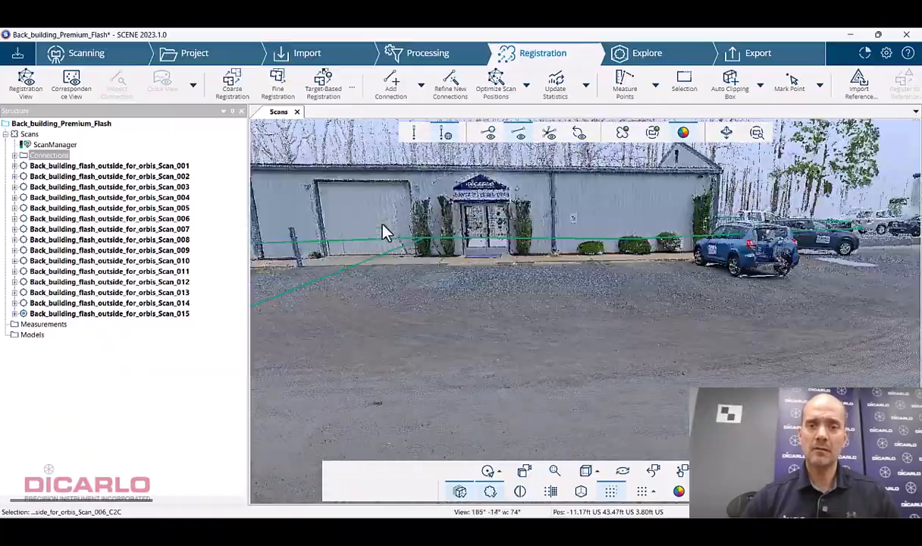
pyautogui.moveTo(594, 280); pyautogui.dragTo(499, 309)
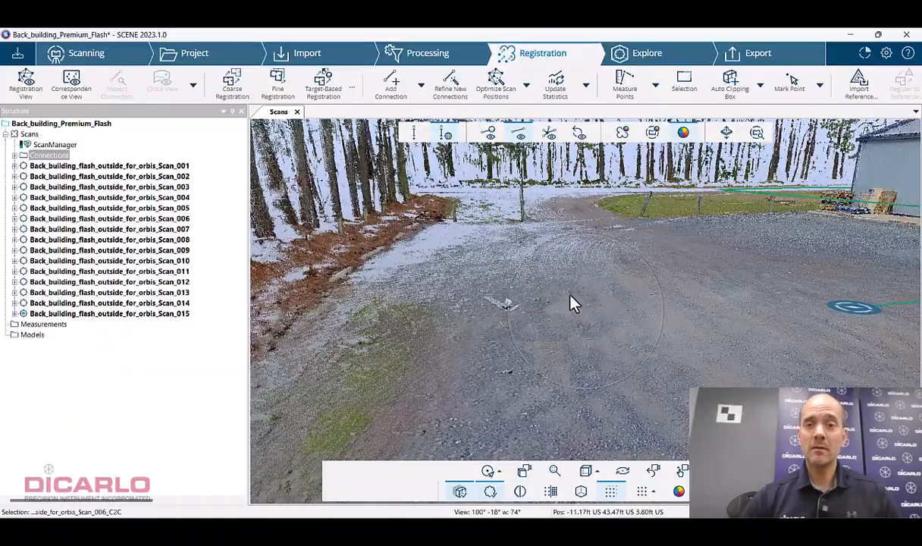
pyautogui.moveTo(585, 311); pyautogui.dragTo(653, 283)
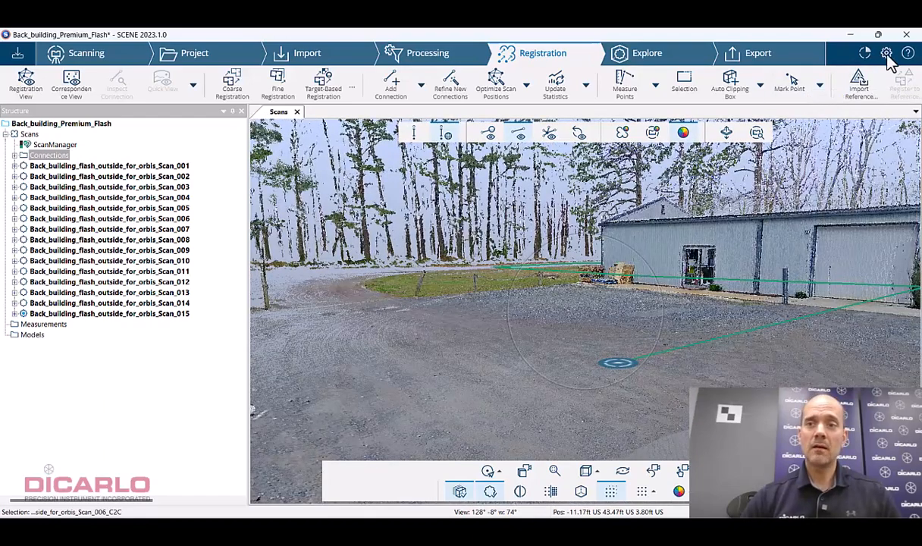
# Check the default length unit in the import settings and return to the interactive registration of the scans.
pyautogui.click(886, 53)
pyautogui.click(52, 152)
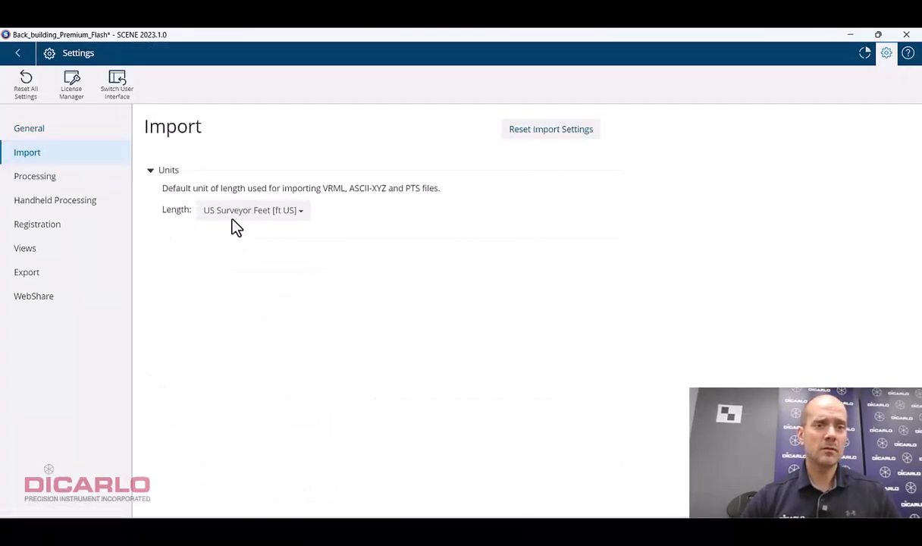
pyautogui.click(19, 54)
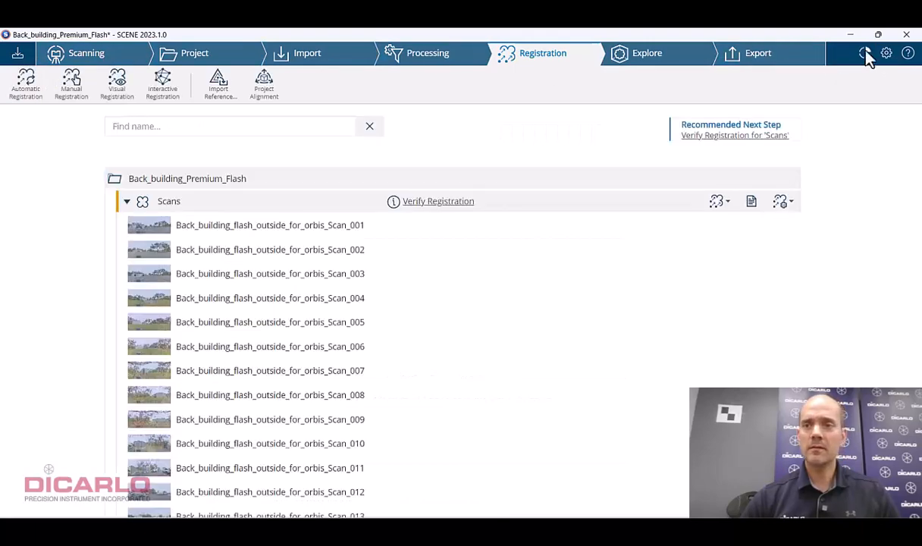
pyautogui.click(162, 84)
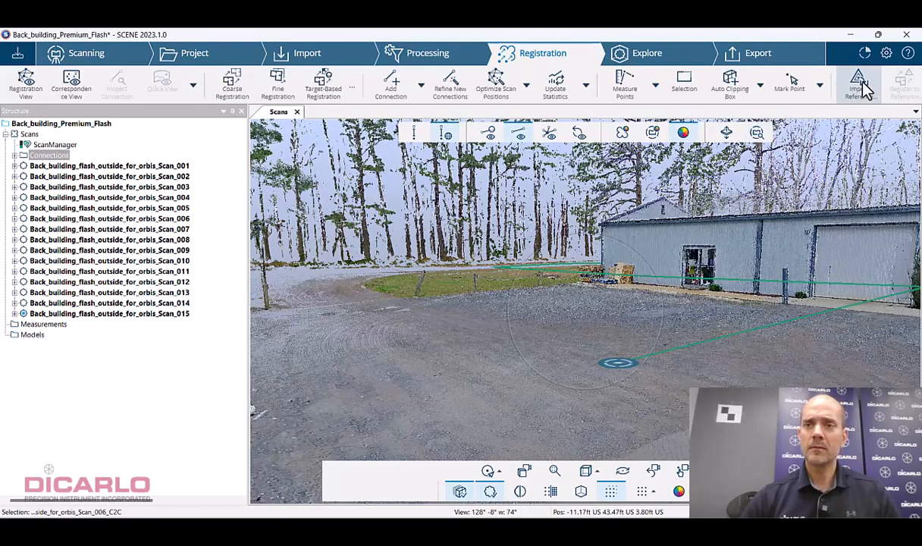
# Import the reference points from REGISTRATION TARGETS FOR PREMIUM.csv in the Back_building_Premium_Flash folder.
pyautogui.click(863, 87)
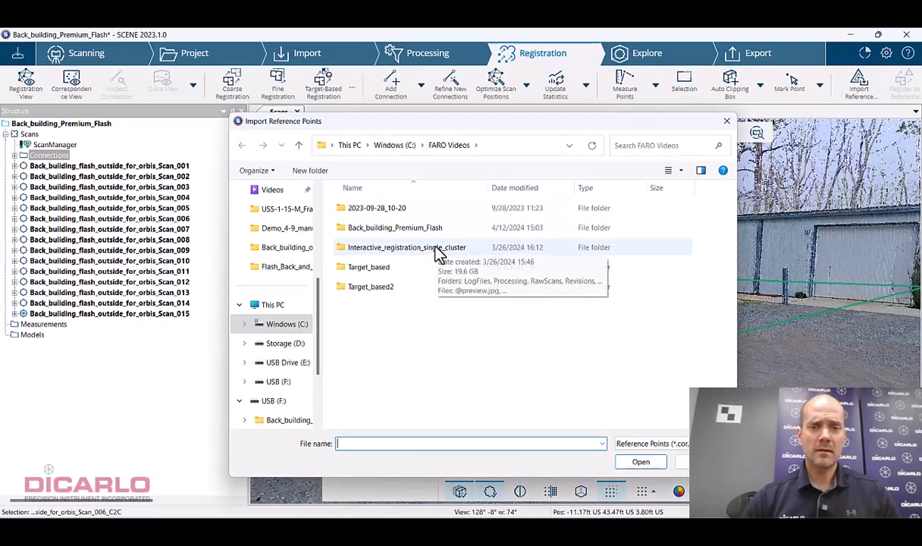
pyautogui.doubleClick(394, 227)
pyautogui.click(394, 268)
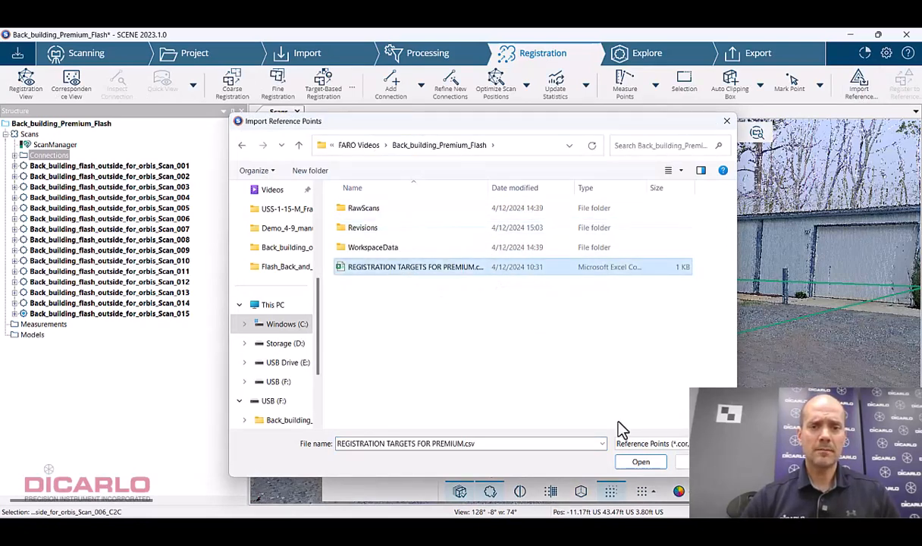
pyautogui.click(640, 462)
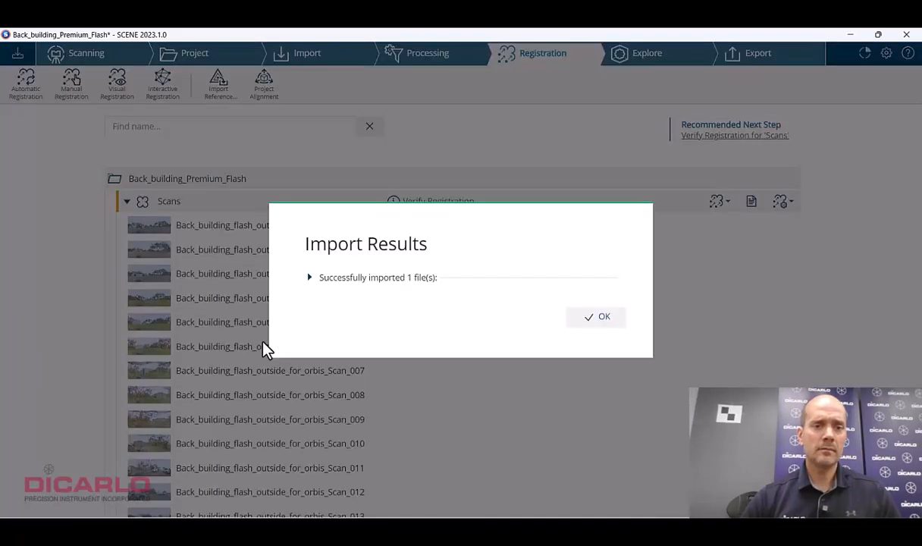
pyautogui.click(596, 317)
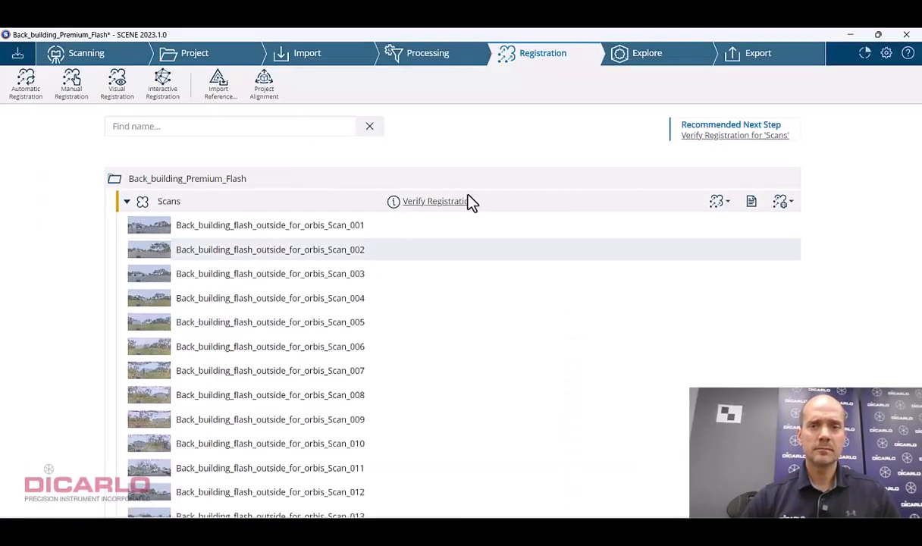
# Expand the imported references in the Explore workspace and check the coordinates of points 101 and 102.
pyautogui.click(650, 55)
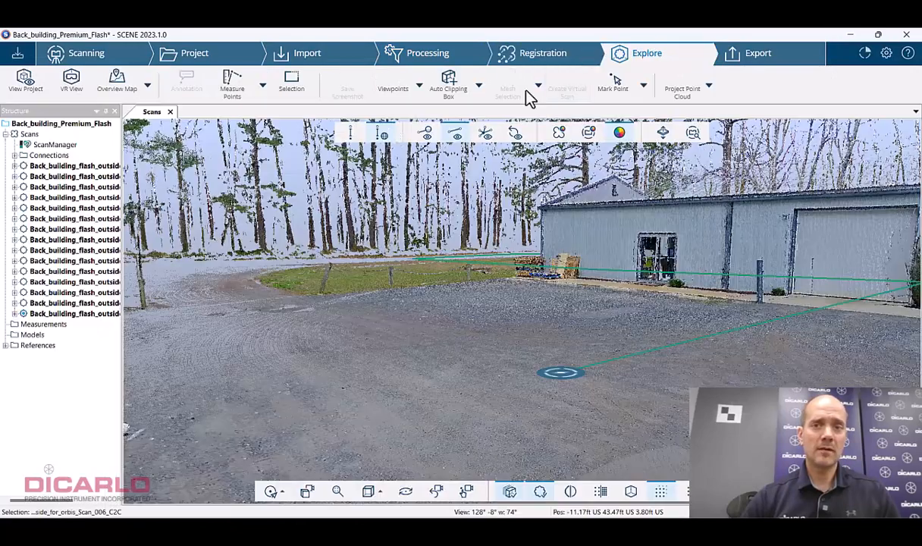
pyautogui.click(6, 345)
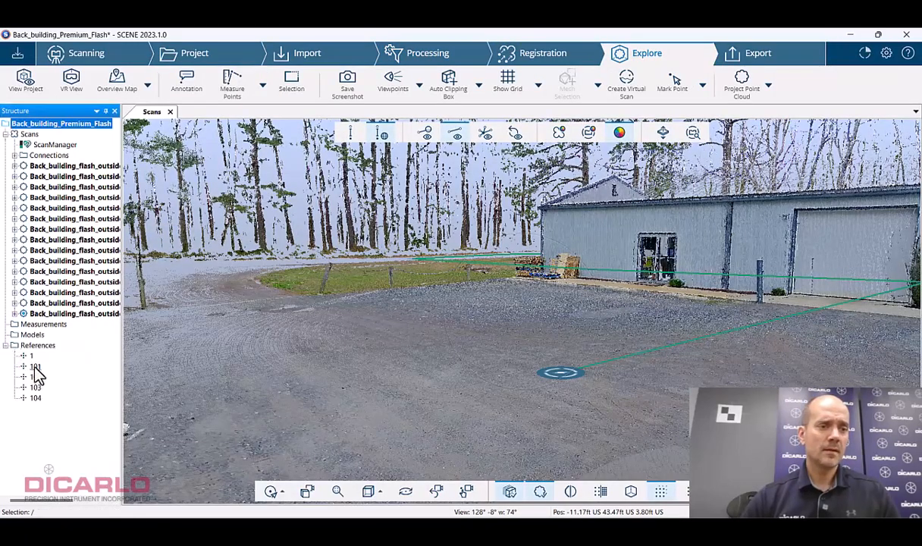
pyautogui.doubleClick(34, 367)
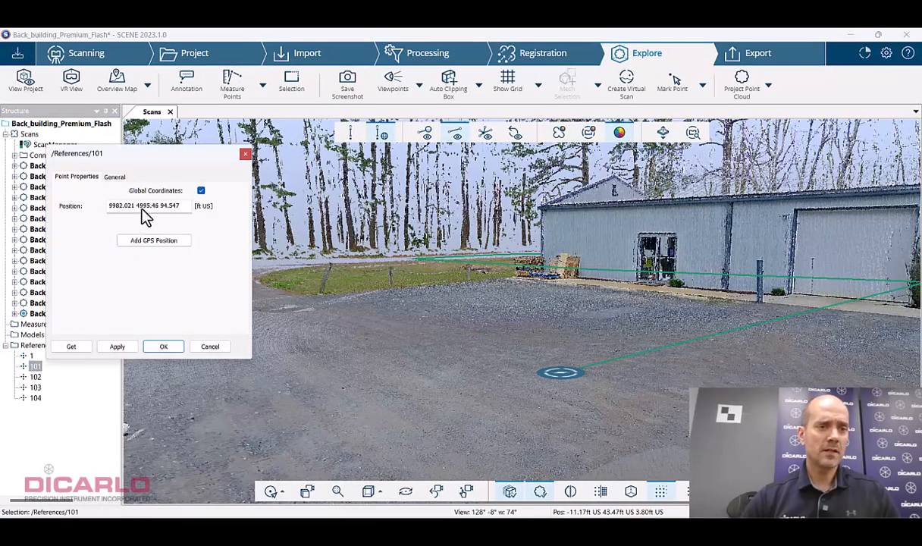
pyautogui.click(164, 347)
pyautogui.doubleClick(35, 378)
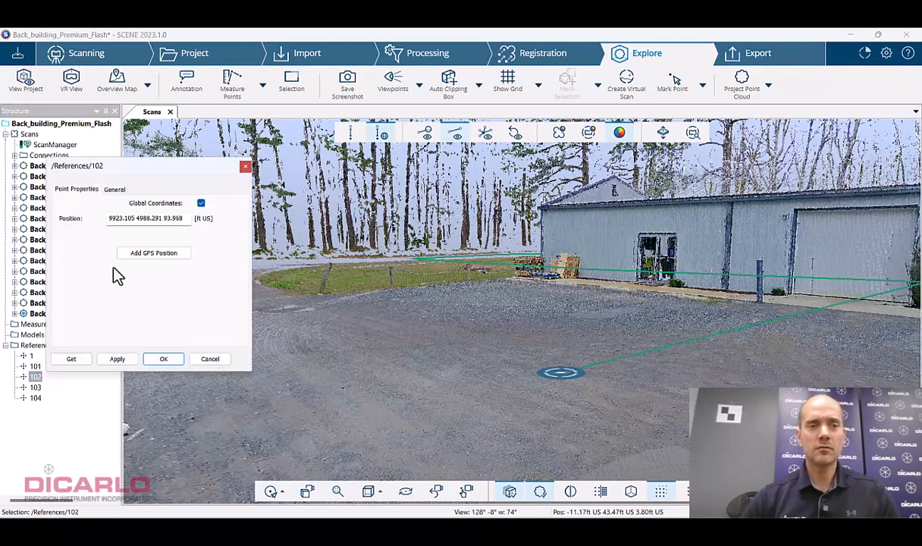
pyautogui.click(164, 359)
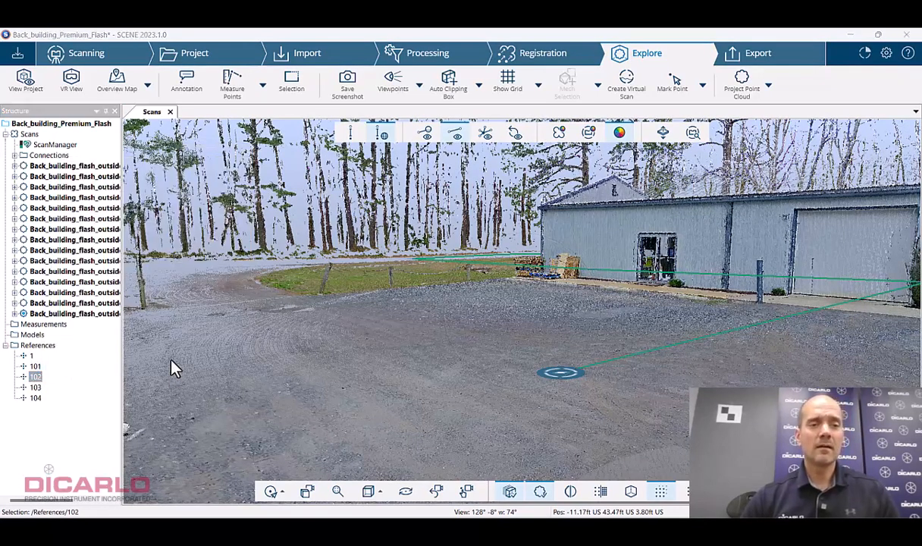
# Open the planar view of Scan_002 from its scan position in the gravel lot.
pyautogui.moveTo(519, 332)
pyautogui.mouseDown()
pyautogui.moveTo(599, 323)
pyautogui.moveTo(603, 350)
pyautogui.moveTo(518, 358)
pyautogui.moveTo(569, 233)
pyautogui.mouseUp()
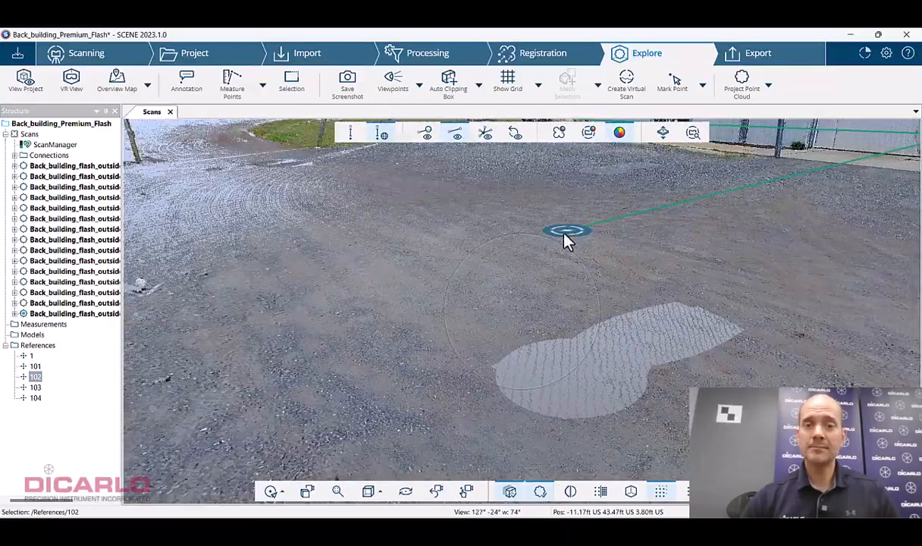
pyautogui.click(567, 230)
pyautogui.rightClick(564, 234)
pyautogui.moveTo(606, 276)
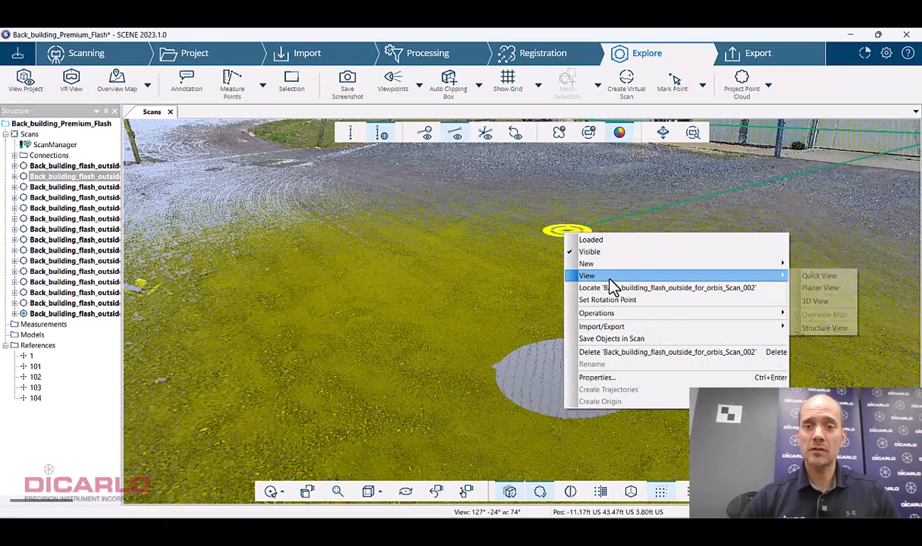
pyautogui.click(830, 289)
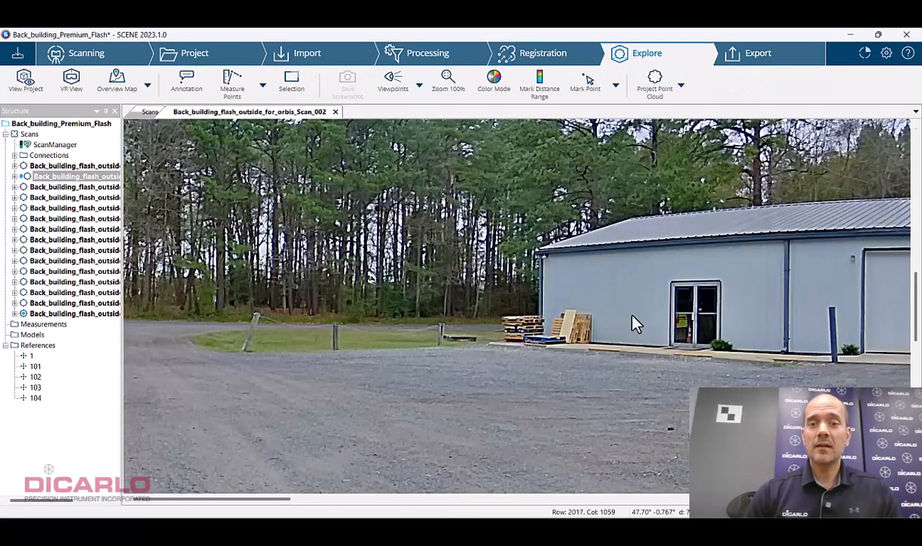
# Look around the Scan_002 planar image for sphere targets and switch it from color to grayscale.
pyautogui.moveTo(503, 357); pyautogui.dragTo(357, 291)
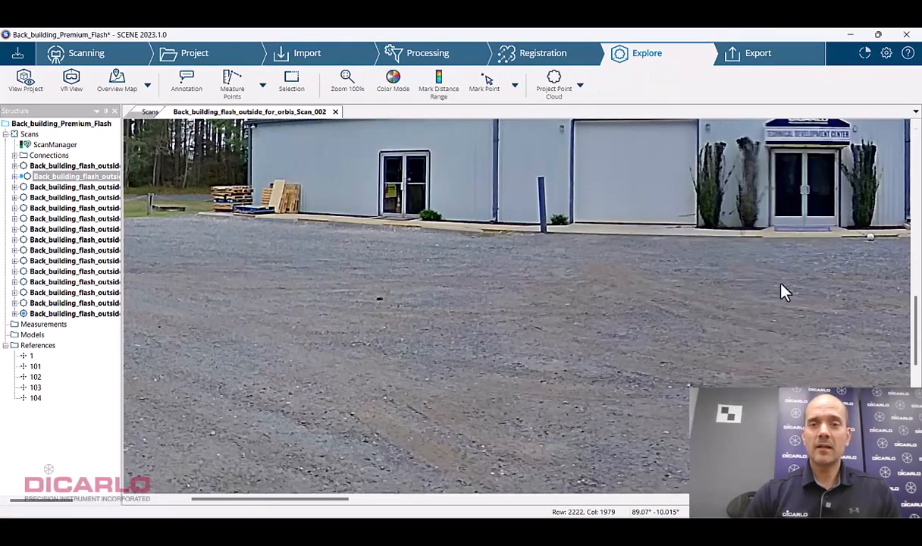
pyautogui.moveTo(781, 283); pyautogui.dragTo(437, 259)
pyautogui.moveTo(818, 277); pyautogui.dragTo(427, 271)
pyautogui.moveTo(806, 282); pyautogui.dragTo(485, 296)
pyautogui.click(389, 82)
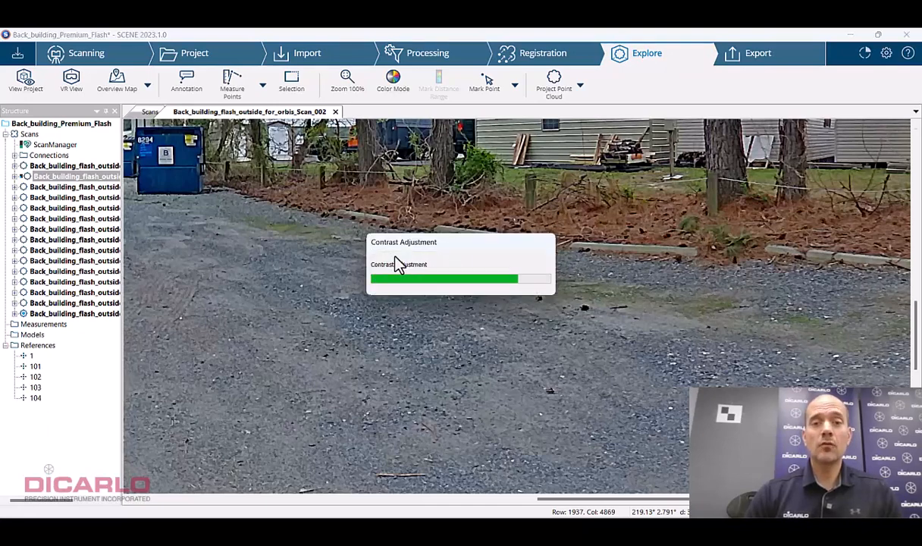
# Mark the sphere target on the gravel in front of the trees and sheds in Scan_002.
pyautogui.scroll(2, 404, 258)
pyautogui.scroll(-1, 466, 303)
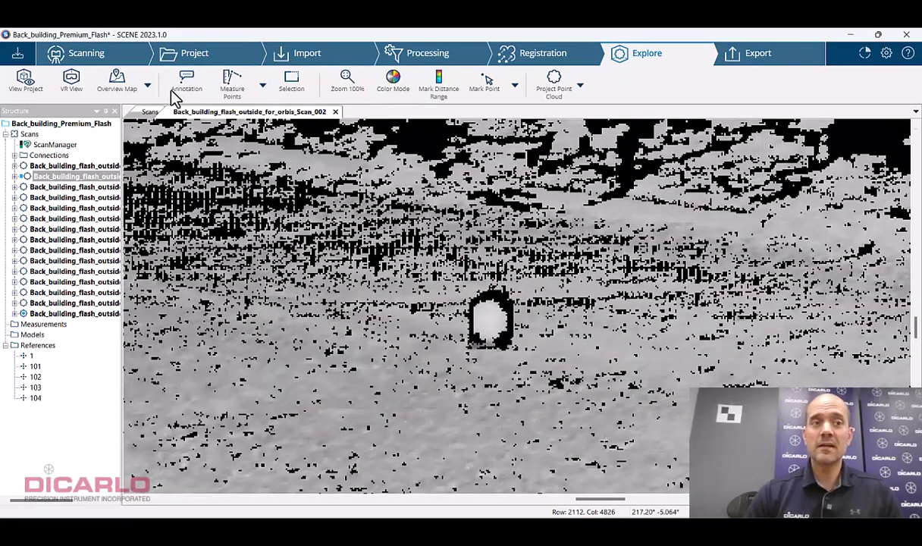
pyautogui.click(515, 85)
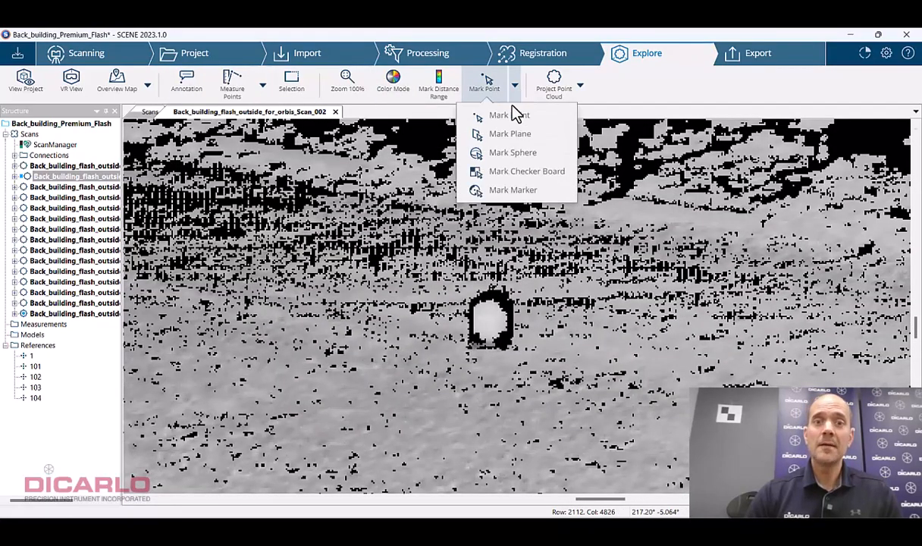
pyautogui.click(504, 151)
pyautogui.click(489, 318)
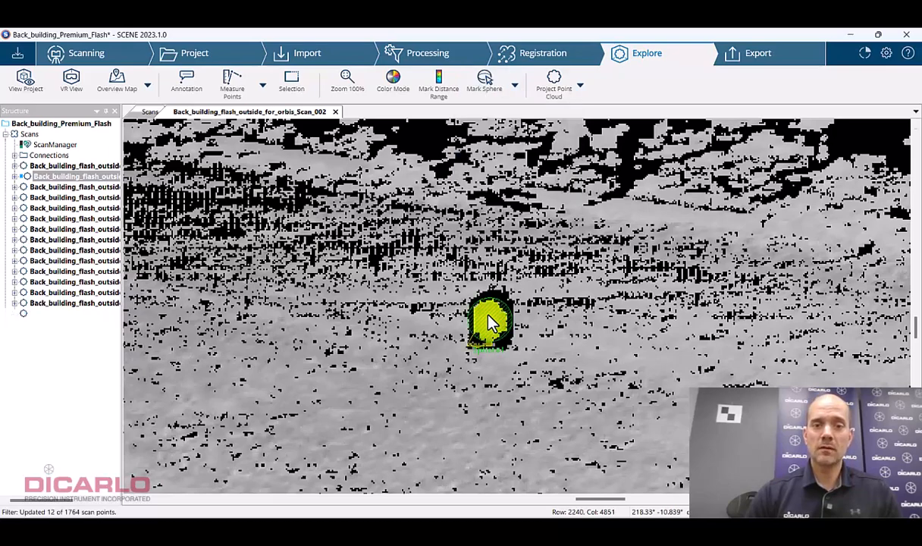
pyautogui.click(526, 315)
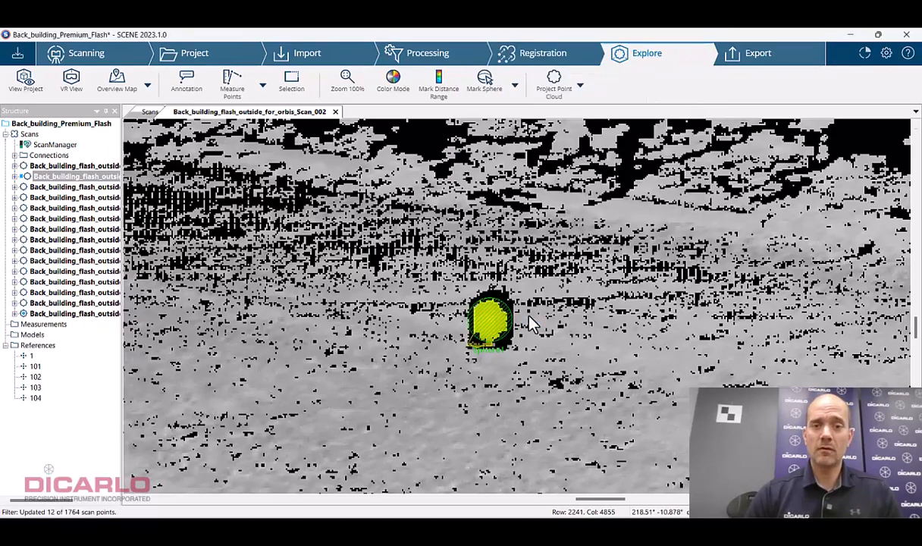
# Mark the second sphere target in Scan_002, on the gravel toward the far end of the tree line, and accept its fit.
pyautogui.scroll(-5, 402, 303)
pyautogui.scroll(5, 818, 298)
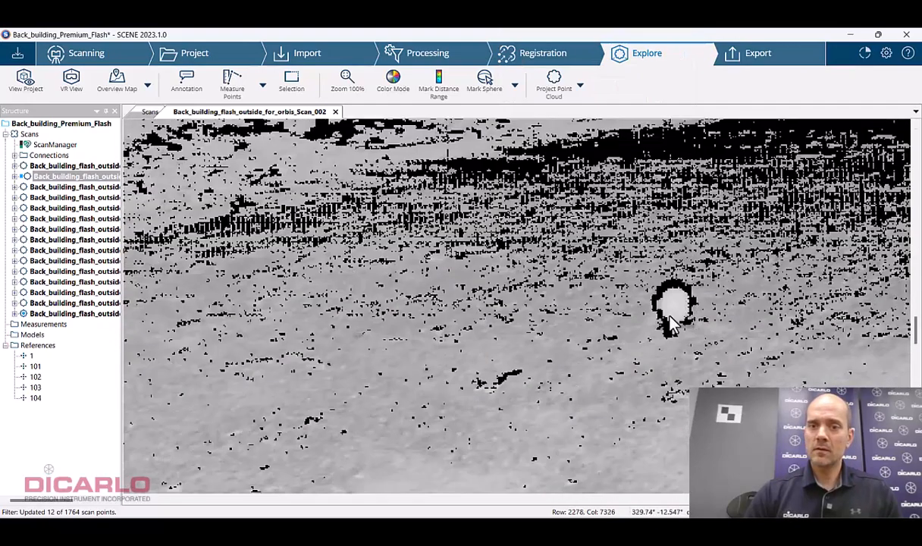
pyautogui.click(674, 304)
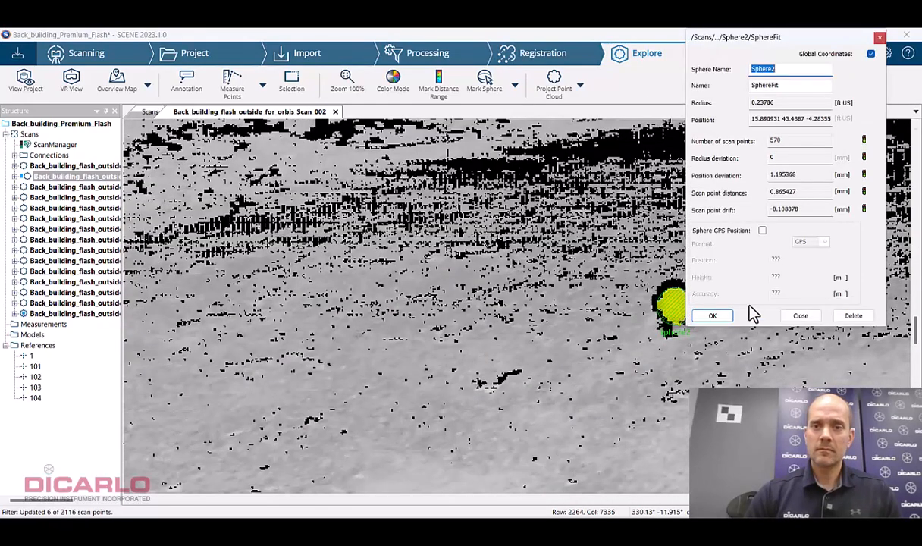
pyautogui.click(712, 315)
# Mark the sphere target between the curb stops by the building entrance in Scan_002, accept its fit and close the planar view.
pyautogui.scroll(-5, 546, 304)
pyautogui.scroll(-1, 547, 299)
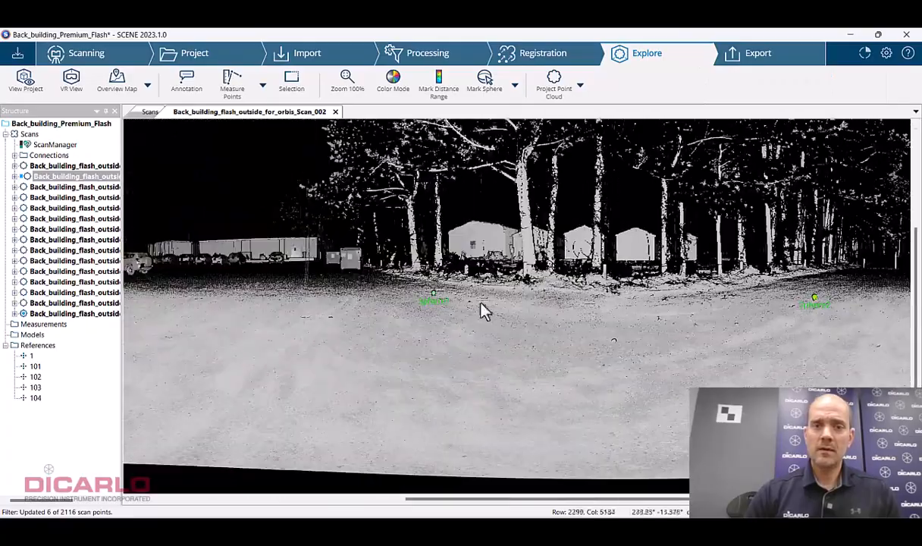
pyautogui.scroll(-2, 456, 310)
pyautogui.scroll(10, 340, 313)
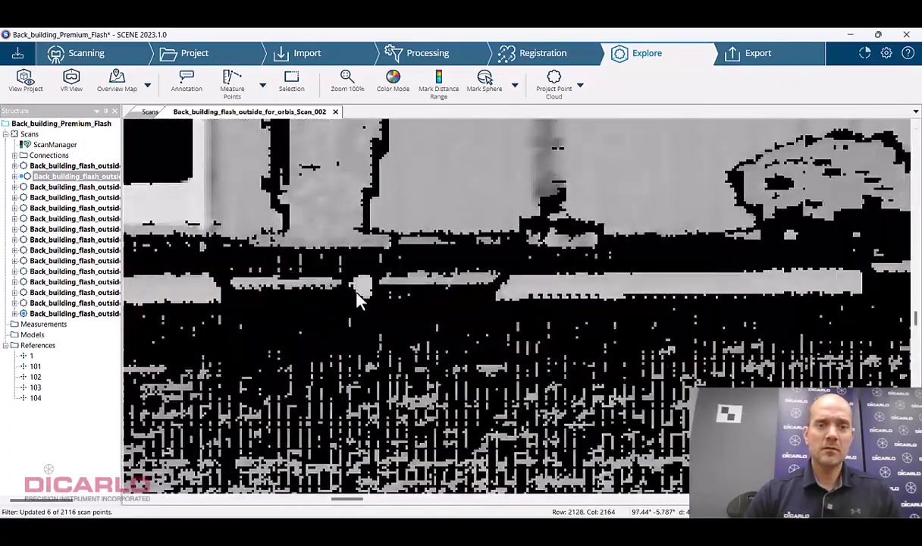
pyautogui.click(363, 286)
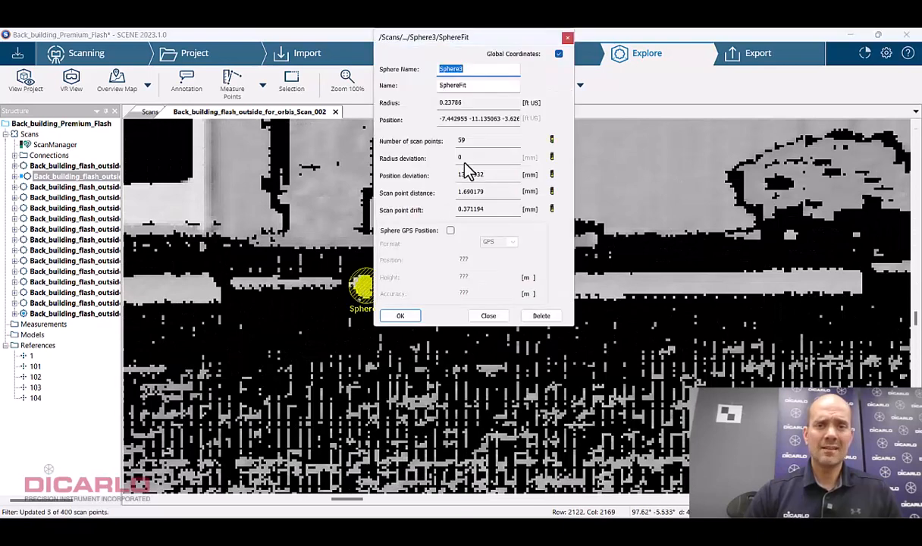
pyautogui.click(402, 315)
pyautogui.scroll(-10, 436, 309)
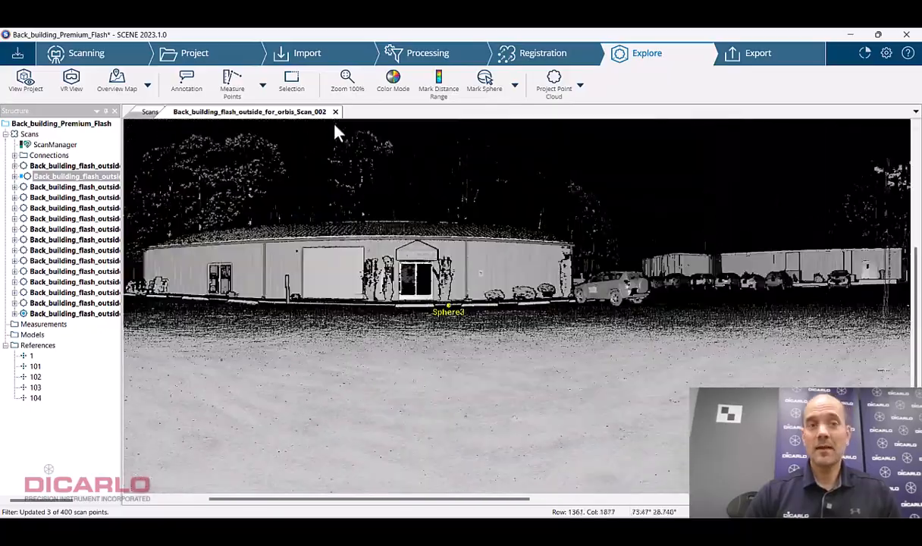
pyautogui.click(335, 111)
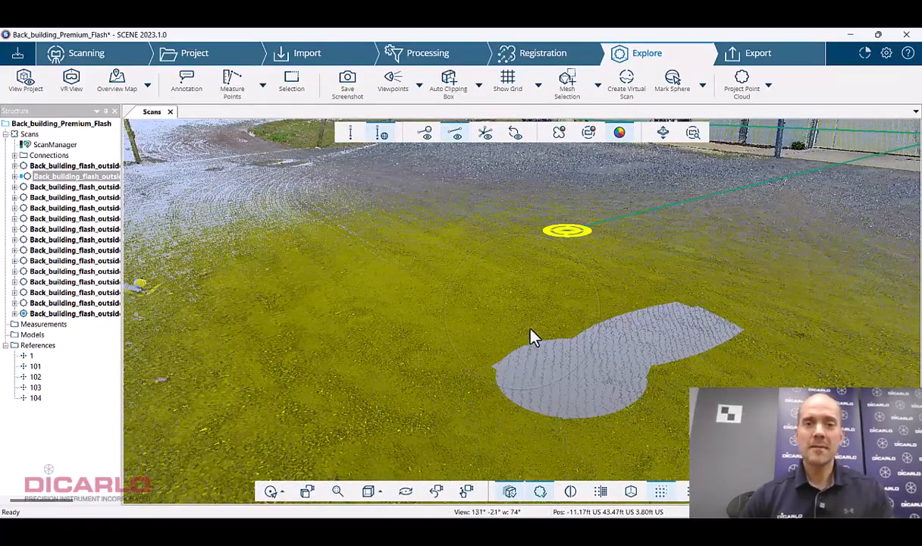
# Open the planar view of Scan_001 from its scan position in front of the building entrance.
pyautogui.moveTo(531, 336); pyautogui.dragTo(636, 307)
pyautogui.click(508, 323)
pyautogui.scroll(6, 483, 320)
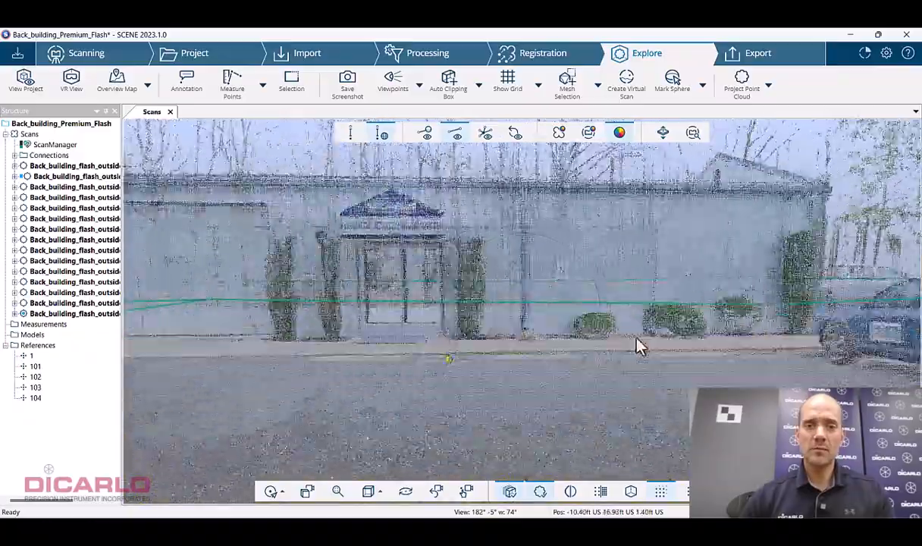
pyautogui.moveTo(676, 356)
pyautogui.mouseDown()
pyautogui.moveTo(699, 385)
pyautogui.moveTo(672, 392)
pyautogui.mouseUp()
pyautogui.moveTo(544, 354); pyautogui.dragTo(502, 382)
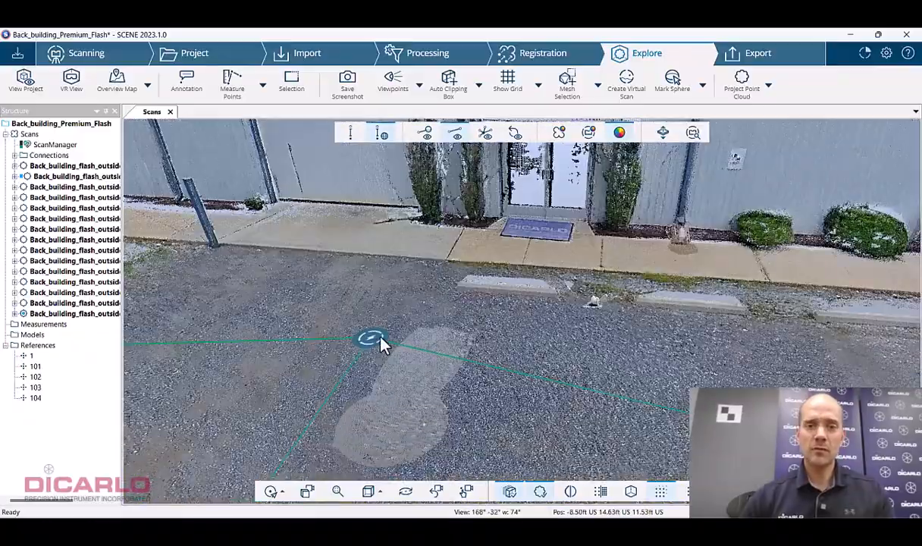
pyautogui.click(374, 339)
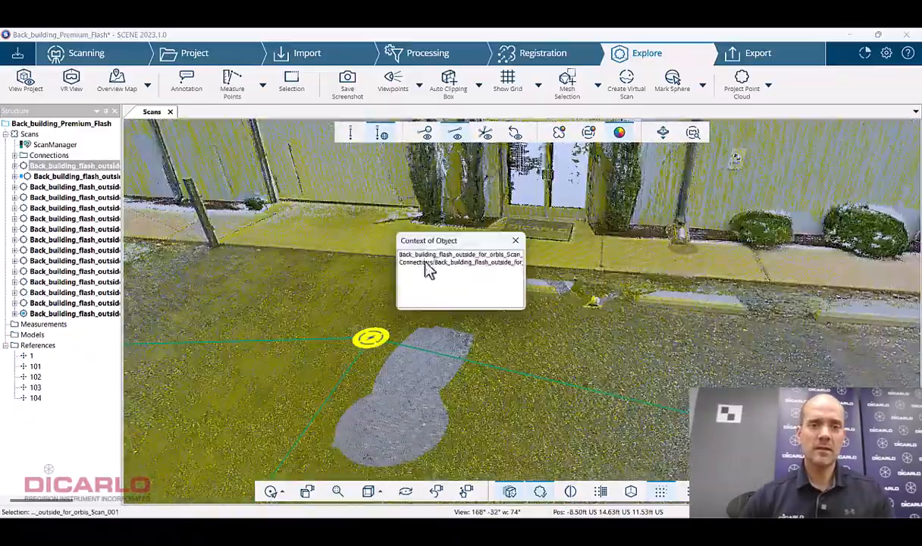
pyautogui.click(425, 255)
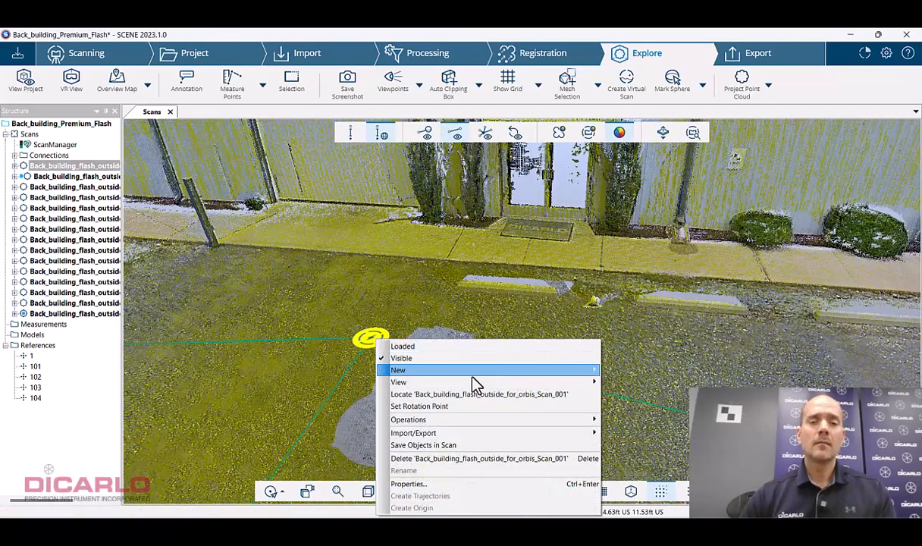
pyautogui.moveTo(472, 383)
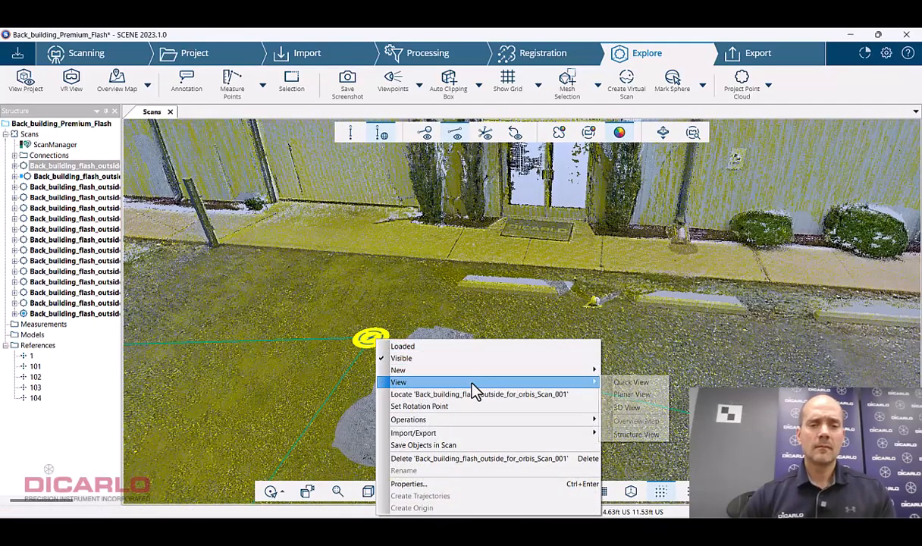
pyautogui.click(632, 395)
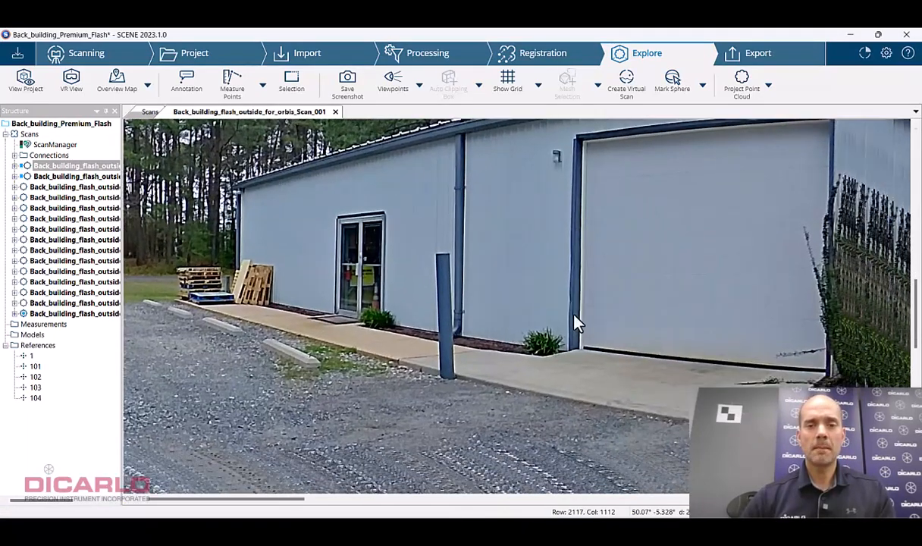
# Switch the Scan_001 planar view to grayscale and mark the sphere target between the curb stops near the entrance.
pyautogui.moveTo(576, 322); pyautogui.dragTo(465, 290)
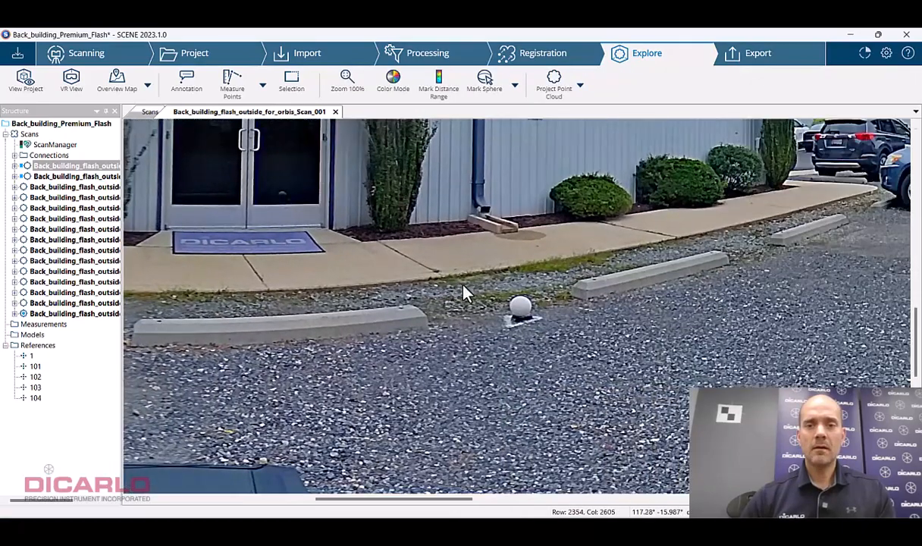
pyautogui.scroll(3, 545, 319)
pyautogui.scroll(2, 546, 319)
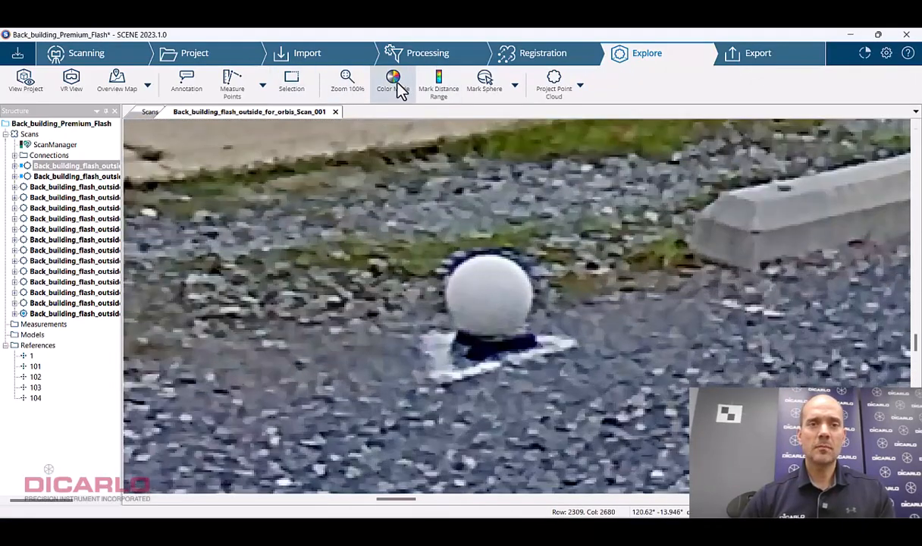
pyautogui.click(350, 80)
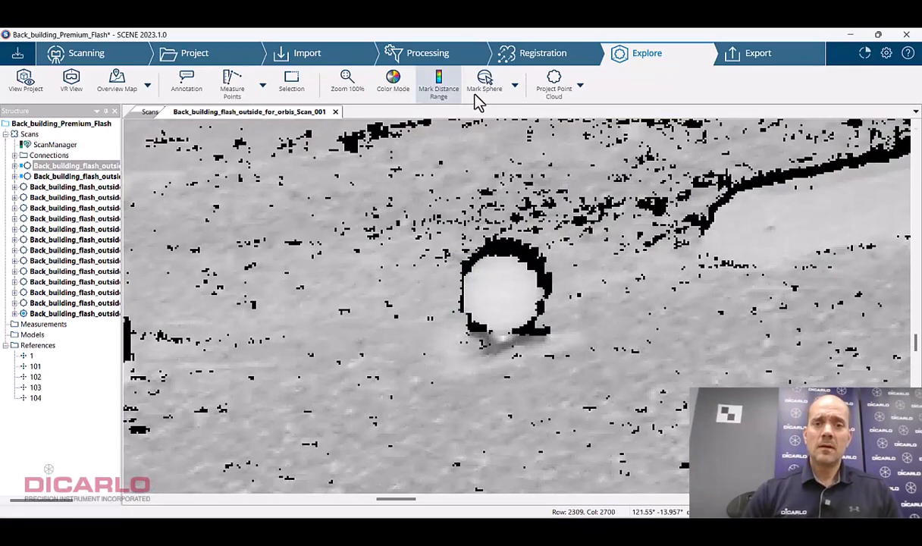
pyautogui.click(489, 84)
pyautogui.click(506, 296)
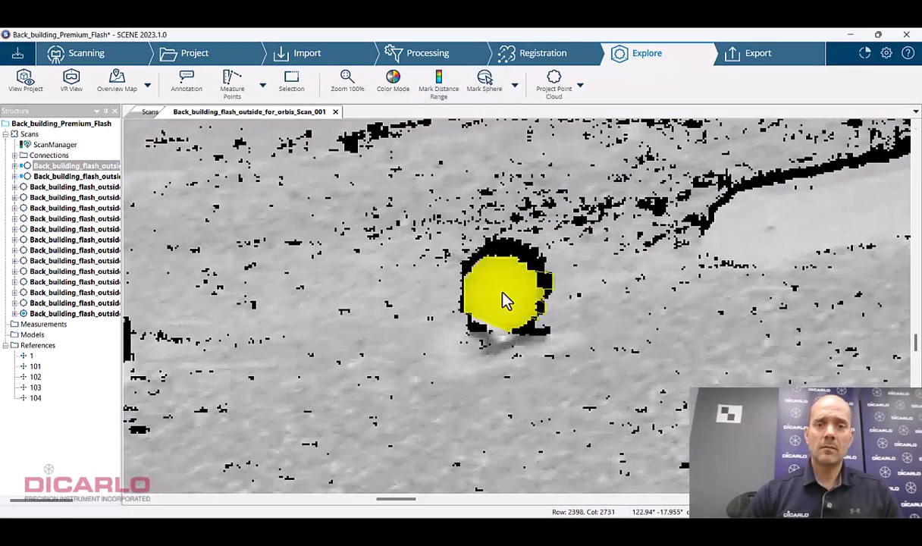
# Accept the entrance sphere's fit in Scan_001, and mark and accept the distant sphere target in front of the right part of the tree line.
pyautogui.click(539, 317)
pyautogui.scroll(-5, 383, 321)
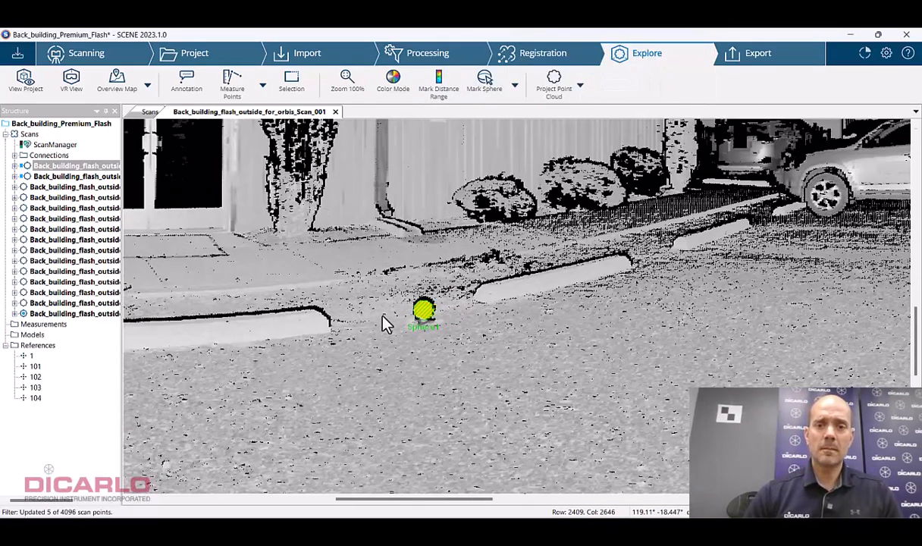
pyautogui.scroll(-4, 383, 321)
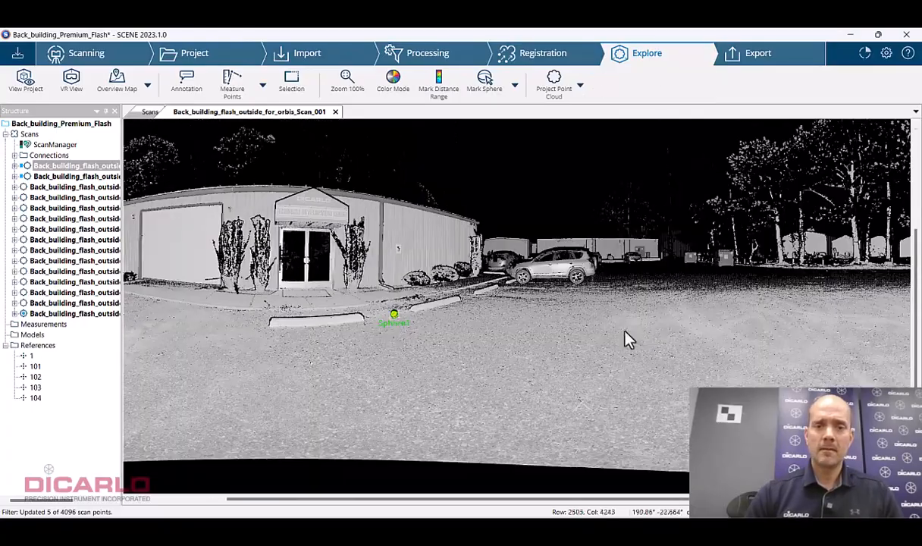
pyautogui.scroll(-1, 742, 317)
pyautogui.scroll(8, 836, 317)
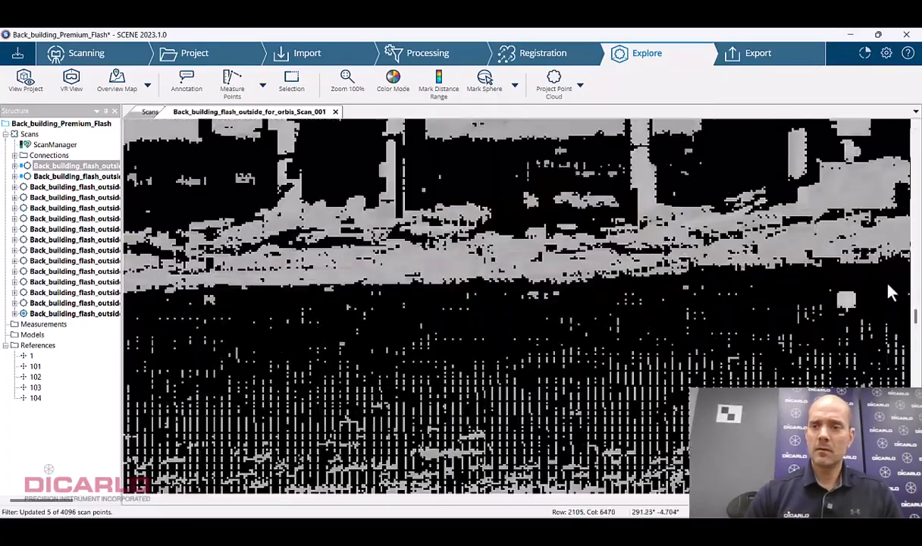
pyautogui.click(824, 318)
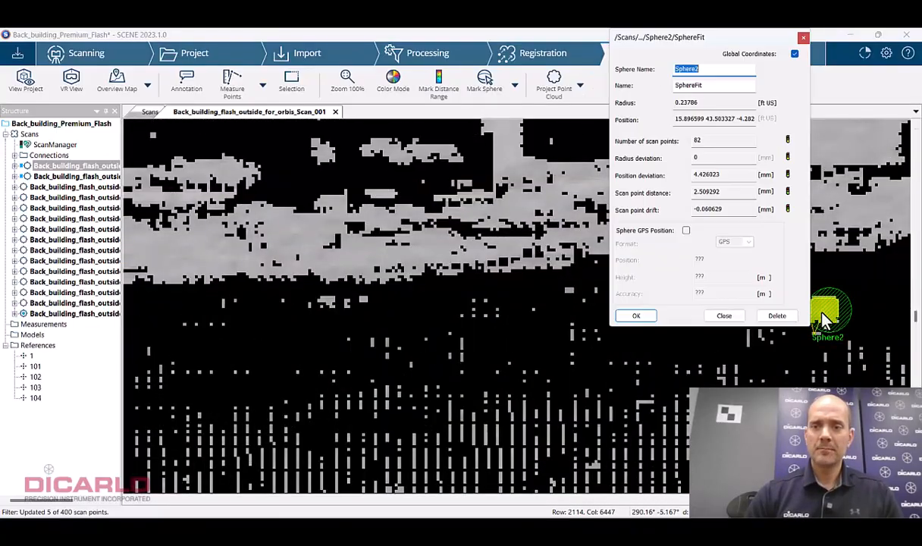
pyautogui.click(636, 316)
# Try to mark the remaining distant sphere target in Scan_001, in front of the left part of the tree line.
pyautogui.scroll(-6, 740, 315)
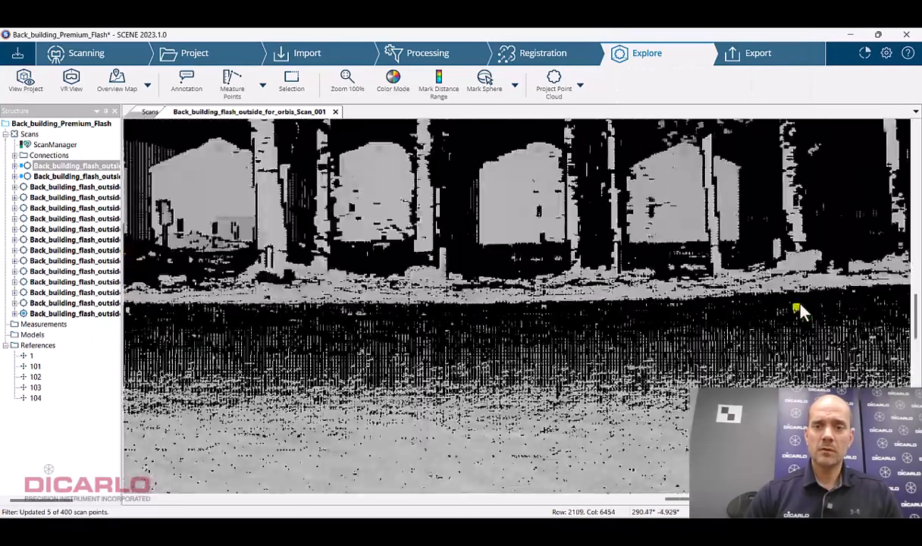
pyautogui.scroll(-4, 825, 304)
pyautogui.scroll(3, 712, 327)
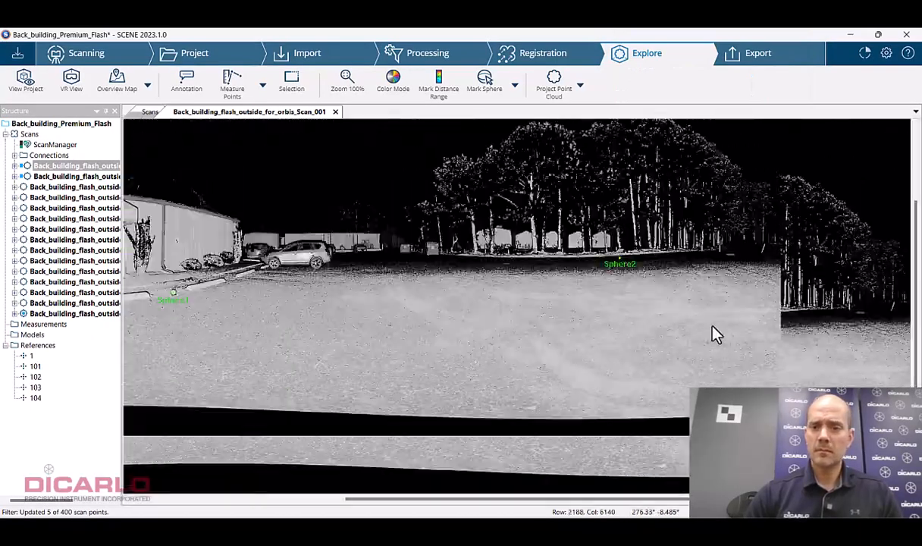
pyautogui.scroll(3, 487, 307)
pyautogui.scroll(3, 470, 322)
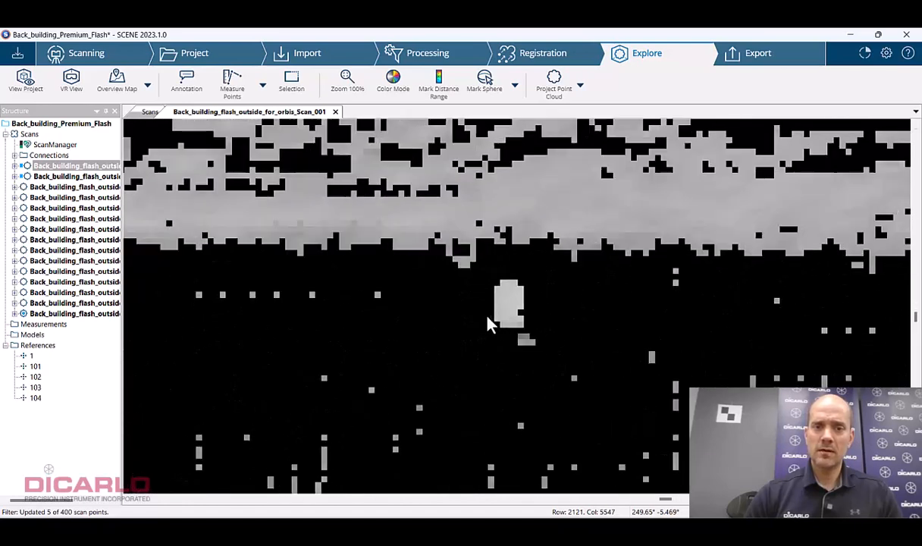
pyautogui.click(506, 307)
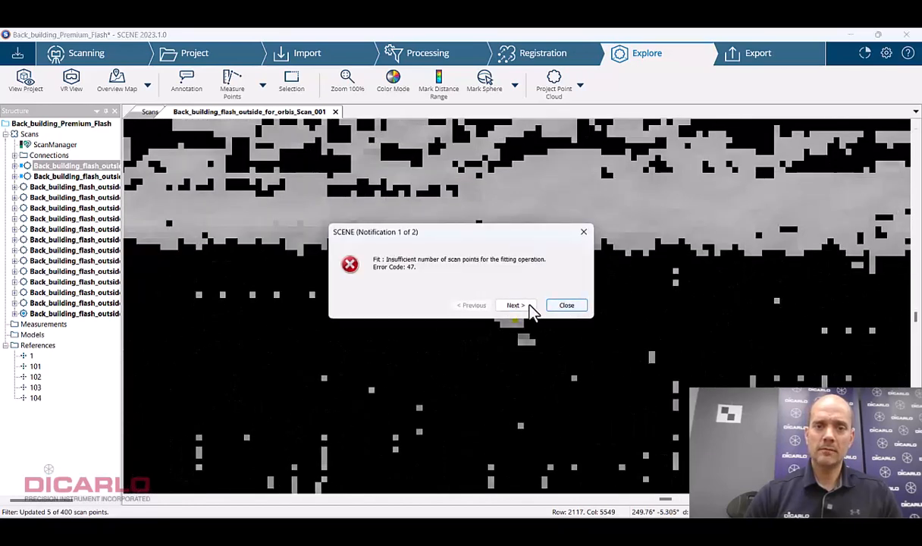
pyautogui.click(567, 306)
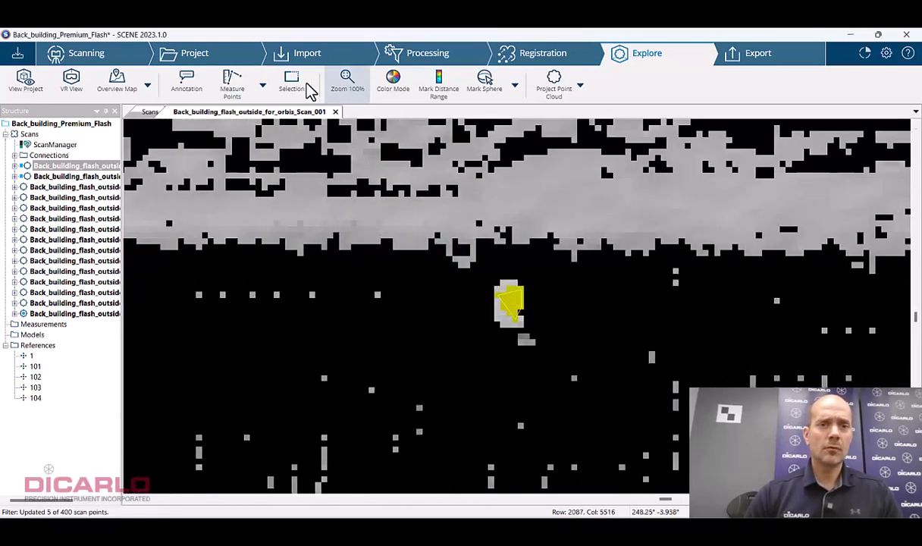
# Circle-select the remaining distant target in Scan_001, create a sphere object from the selection, delete that fit and close the planar view.
pyautogui.click(297, 88)
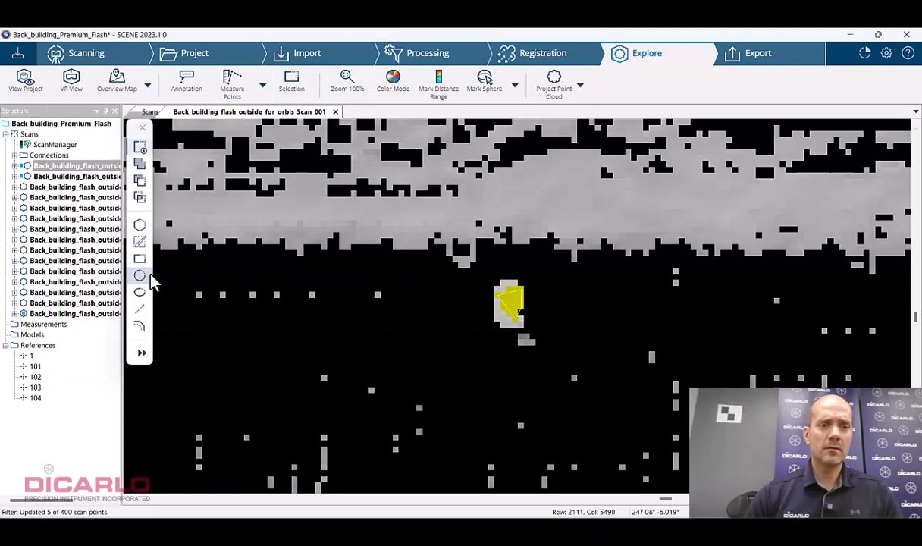
pyautogui.click(146, 275)
pyautogui.click(512, 307)
pyautogui.rightClick(508, 309)
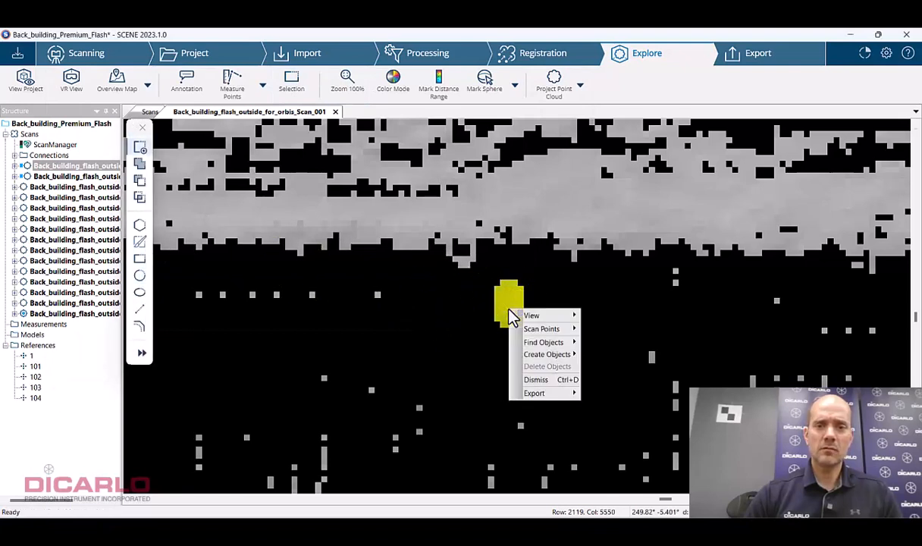
pyautogui.moveTo(557, 354)
pyautogui.click(604, 354)
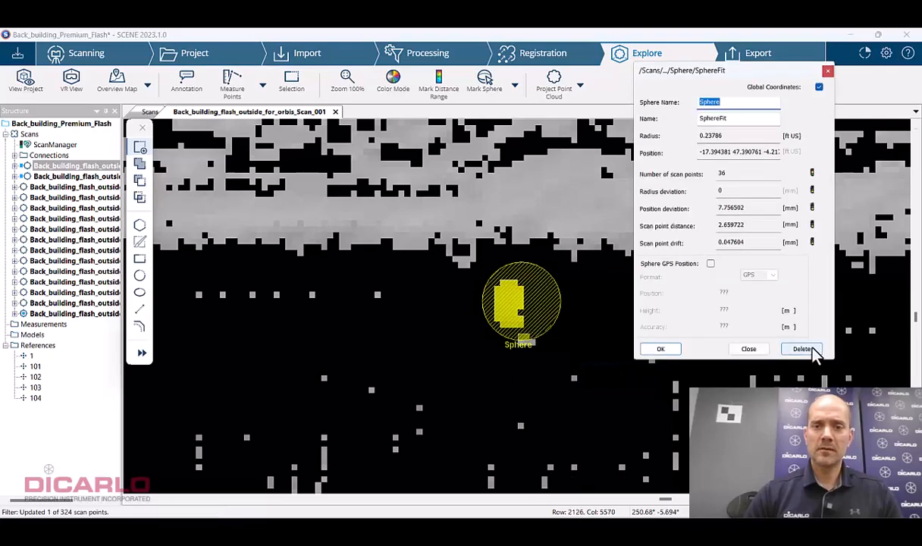
pyautogui.click(801, 349)
pyautogui.click(335, 111)
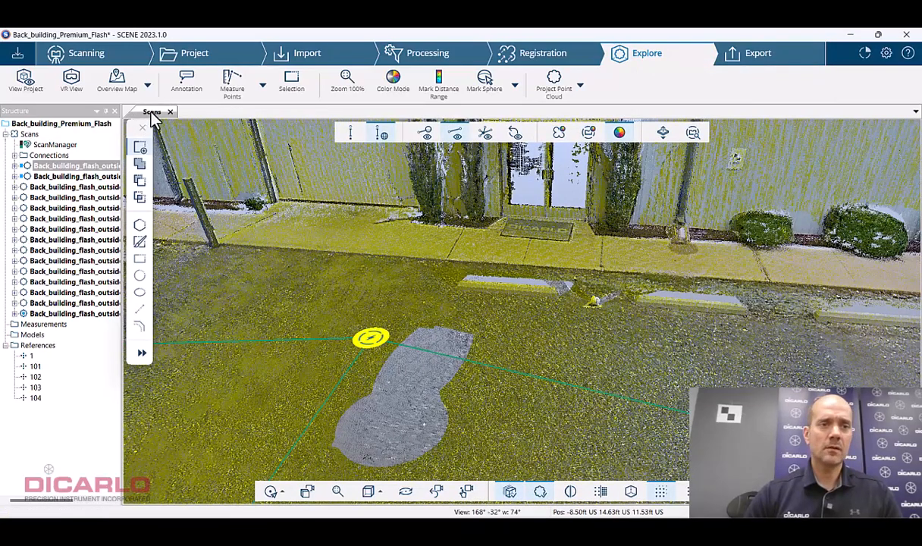
pyautogui.click(151, 113)
pyautogui.click(490, 291)
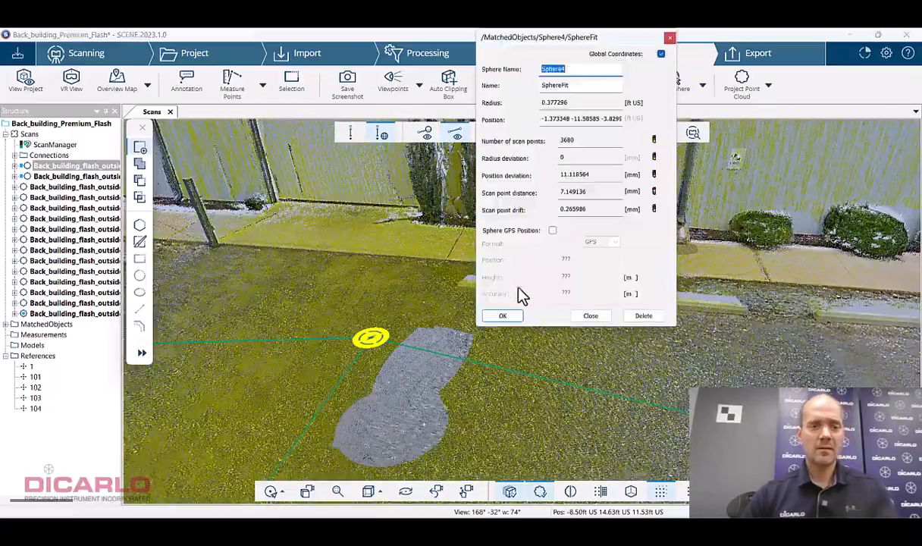
pyautogui.click(642, 315)
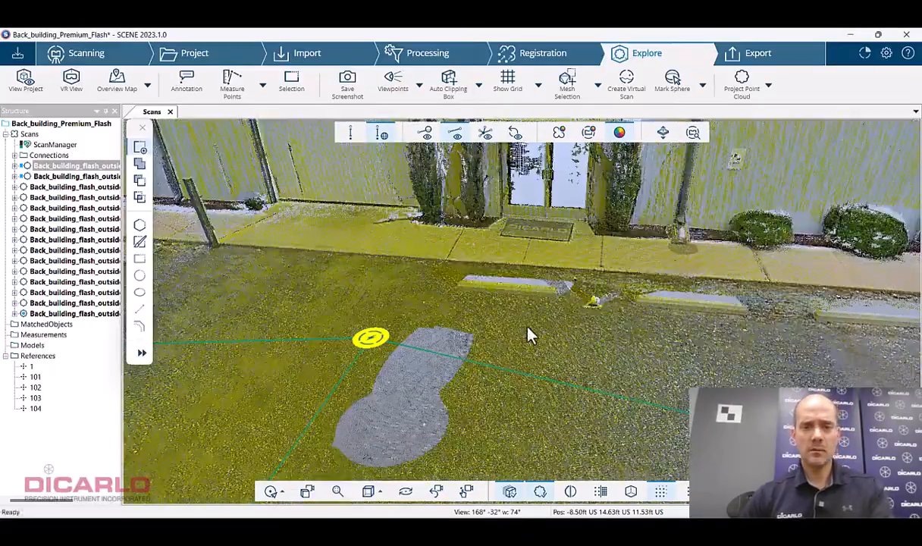
# Open the planar view of Scan_015 from its scan position on the gravel near the parked SUV.
pyautogui.moveTo(530, 336); pyautogui.dragTo(633, 333)
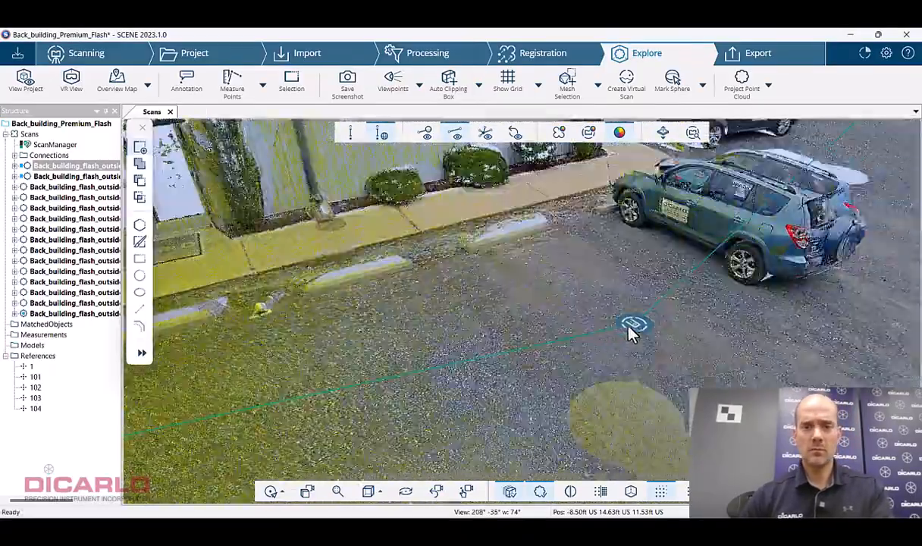
pyautogui.click(631, 326)
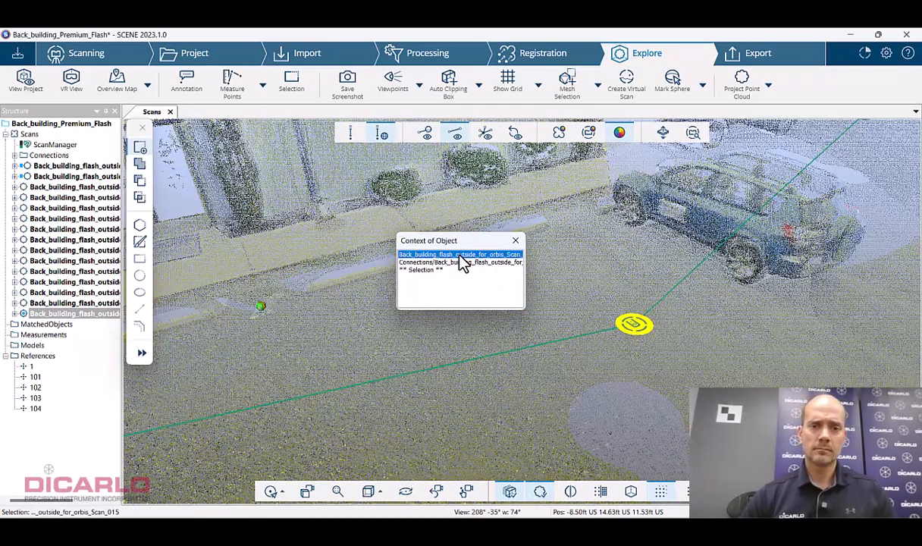
pyautogui.rightClick(631, 326)
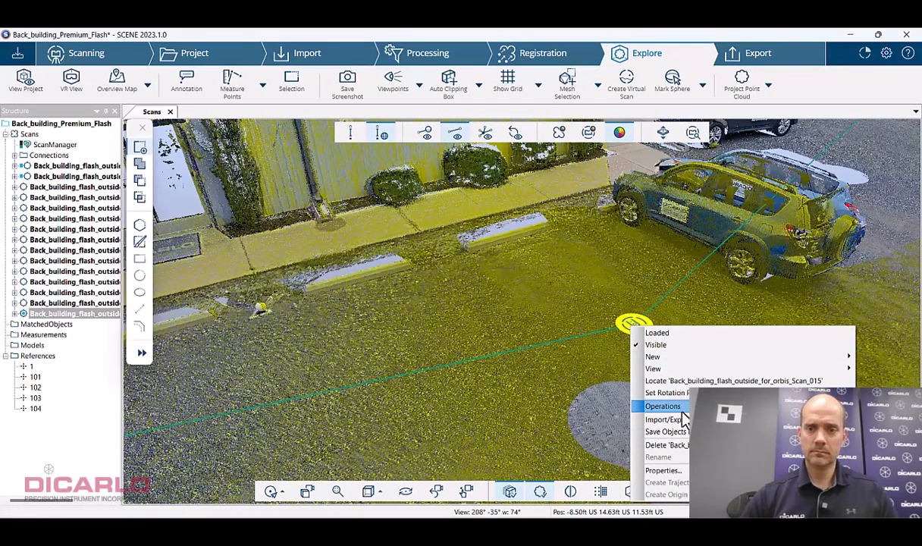
pyautogui.click(595, 381)
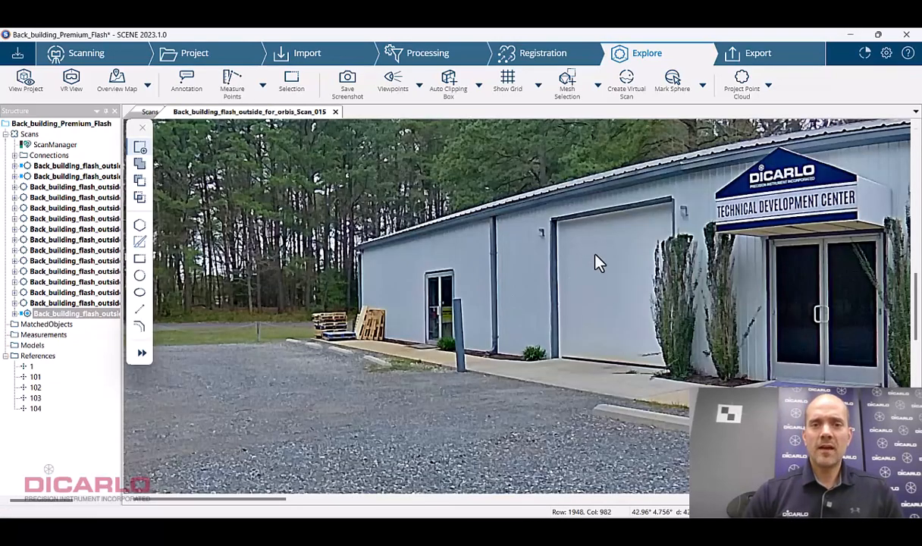
# Switch the Scan_015 planar view to grayscale, mark the sphere target between the curb stops near the entrance and accept its fit.
pyautogui.moveTo(599, 262); pyautogui.dragTo(479, 502)
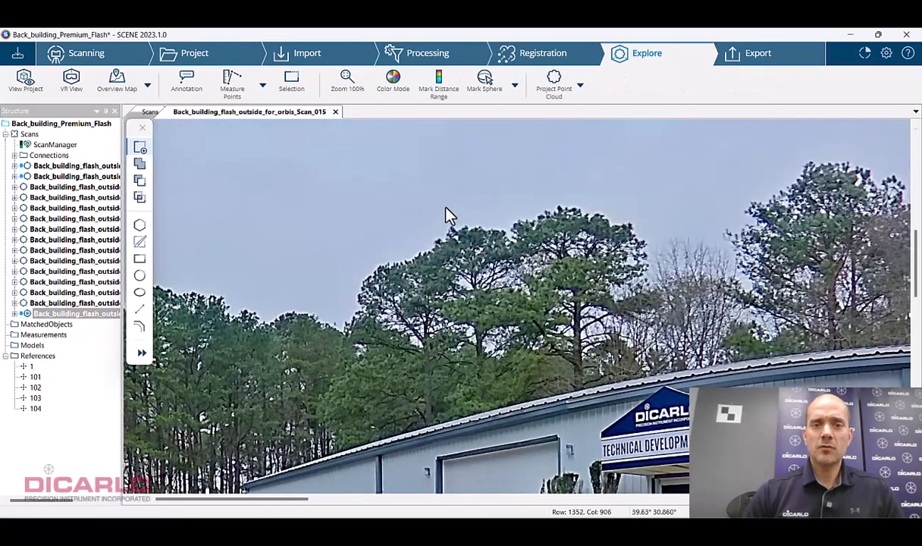
pyautogui.click(393, 83)
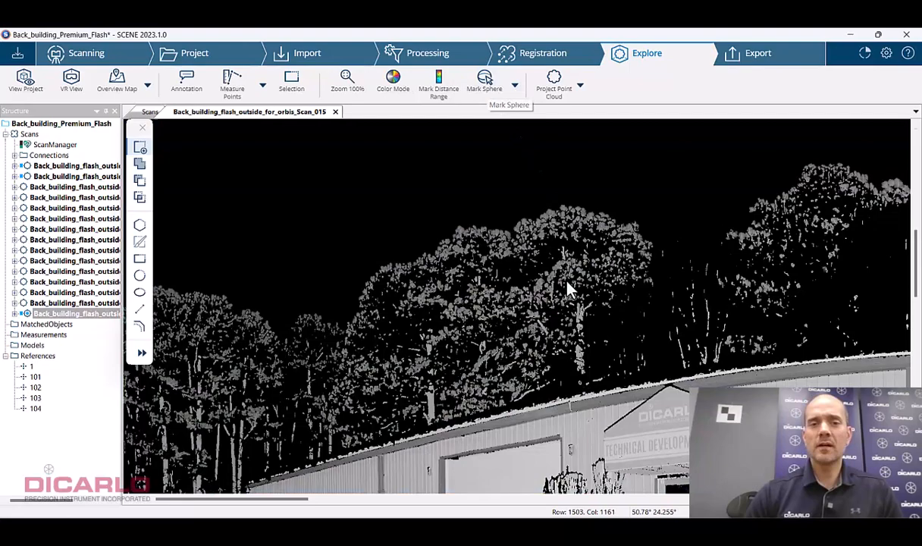
pyautogui.moveTo(561, 331); pyautogui.dragTo(602, 158)
pyautogui.moveTo(585, 391); pyautogui.dragTo(616, 294)
pyautogui.moveTo(611, 349); pyautogui.dragTo(620, 251)
pyautogui.moveTo(715, 327); pyautogui.dragTo(524, 353)
pyautogui.scroll(3, 528, 344)
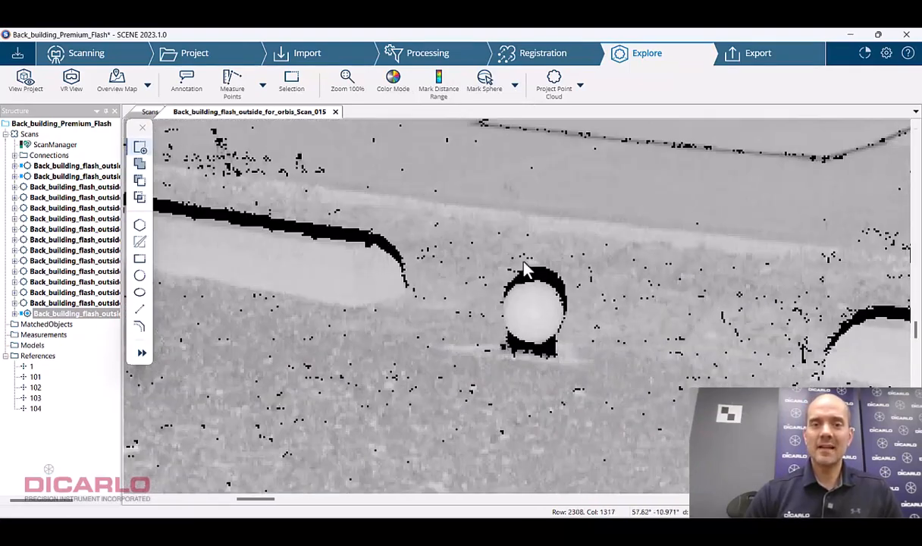
pyautogui.click(530, 310)
pyautogui.click(600, 315)
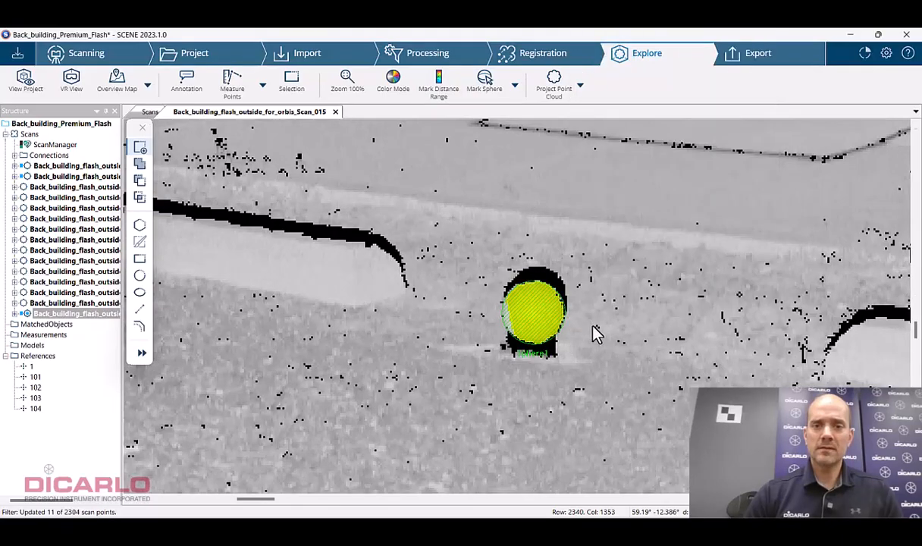
# Mark the second sphere target in Scan_015, on the gravel in front of the left part of the tree line, and accept its fit.
pyautogui.scroll(-5, 594, 330)
pyautogui.scroll(-2, 712, 333)
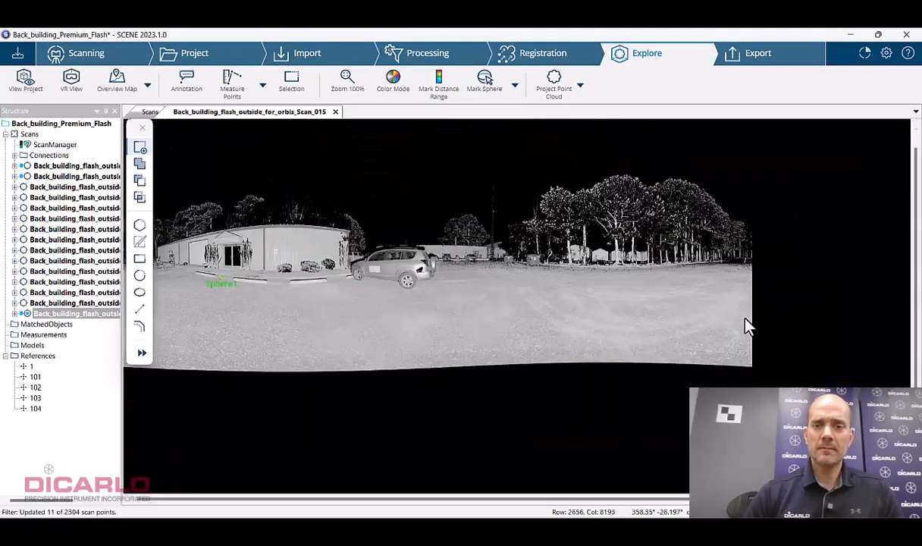
pyautogui.scroll(10, 704, 309)
pyautogui.scroll(3, 705, 250)
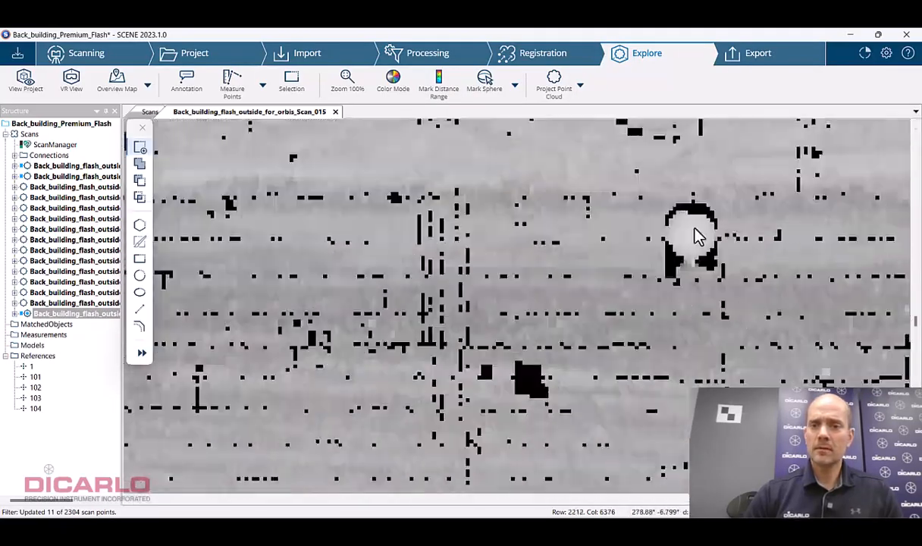
pyautogui.click(692, 235)
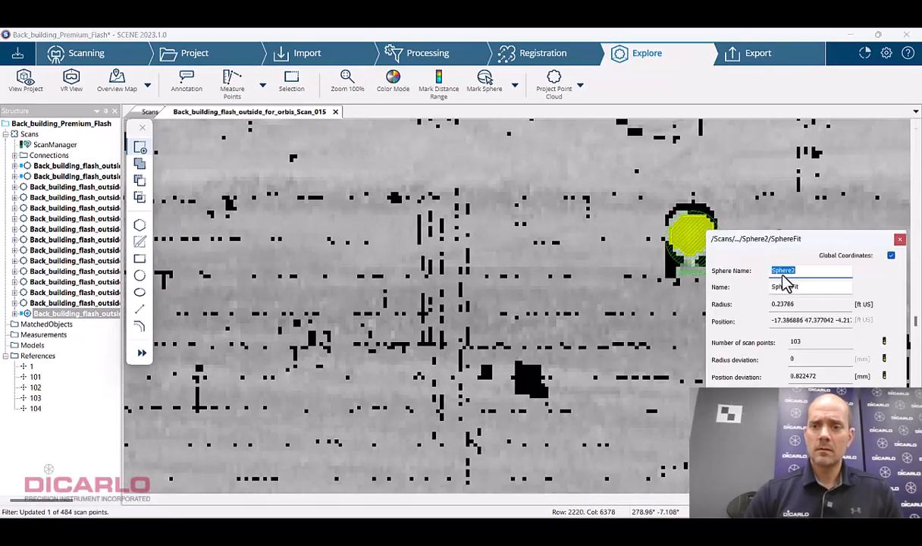
pyautogui.moveTo(753, 241); pyautogui.dragTo(493, 150)
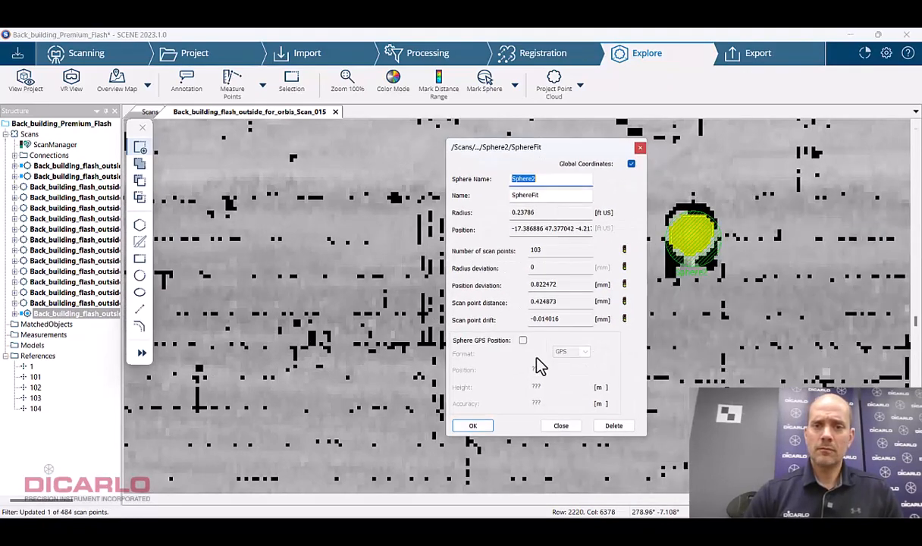
pyautogui.click(473, 425)
# Try twice to mark the third sphere target in Scan_015, near the right part of the tree line, deleting each fit.
pyautogui.scroll(-3, 274, 331)
pyautogui.scroll(3, 876, 288)
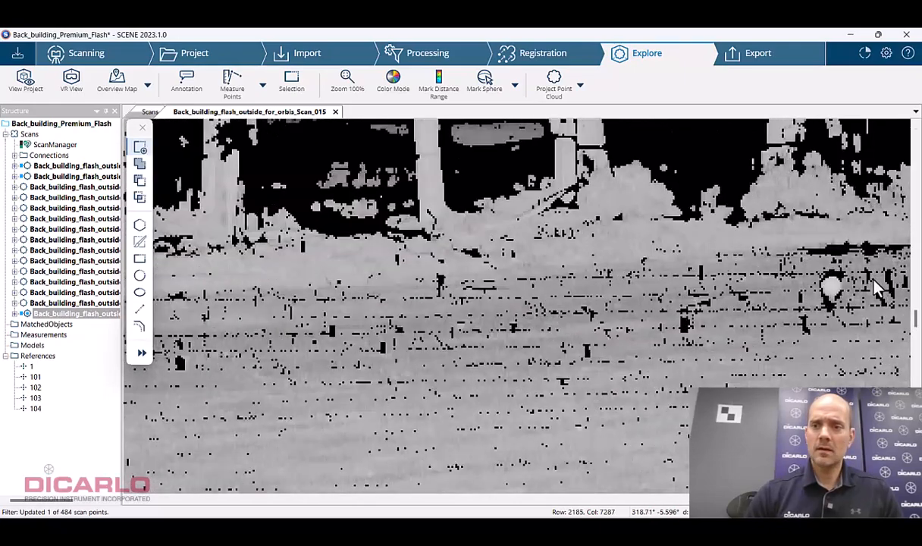
pyautogui.scroll(2, 877, 288)
pyautogui.click(805, 305)
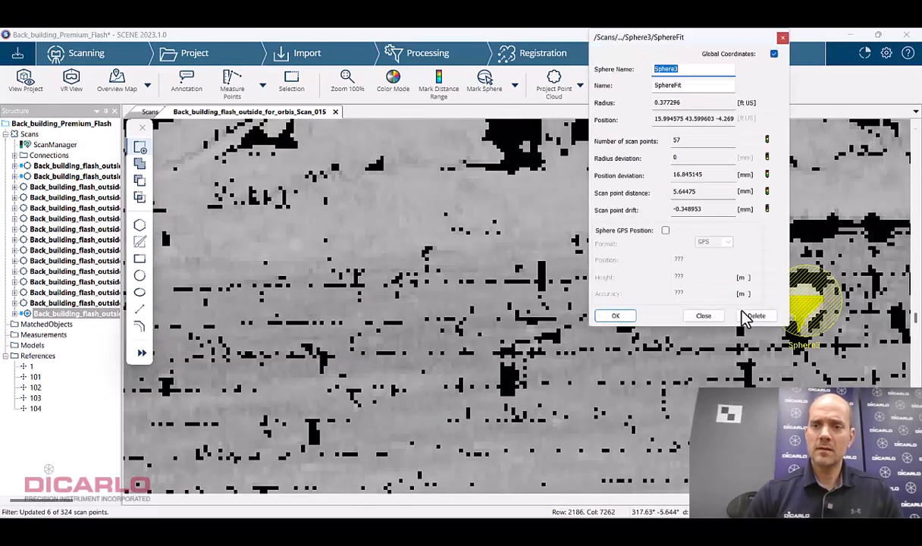
pyautogui.moveTo(682, 103); pyautogui.dragTo(604, 103)
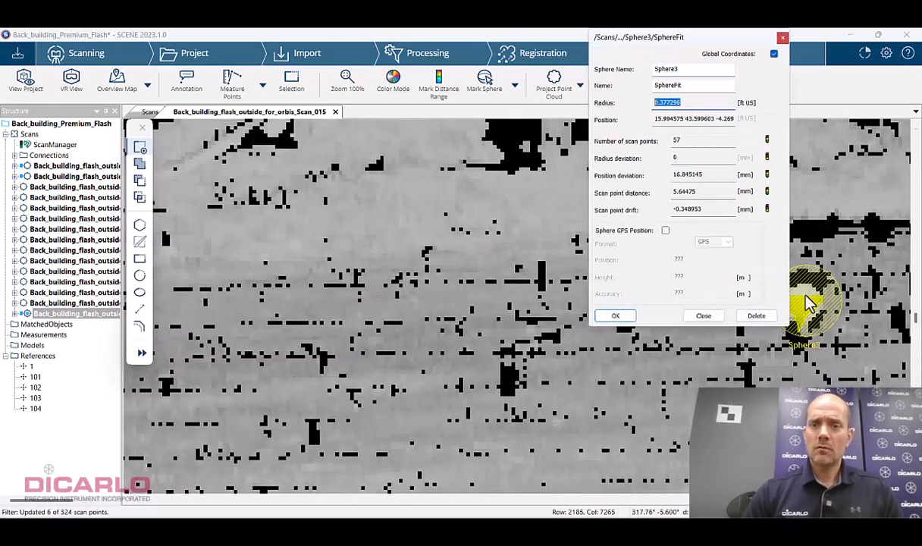
pyautogui.click(758, 316)
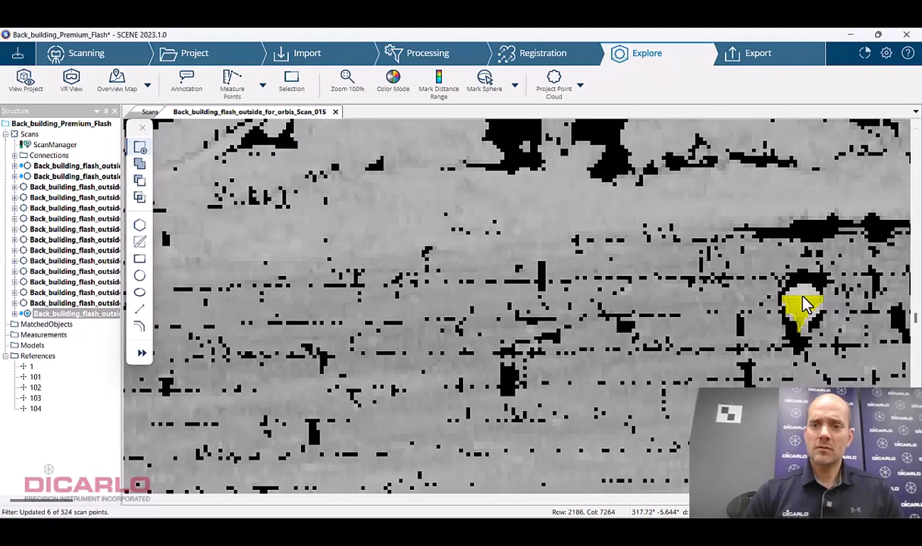
pyautogui.click(805, 306)
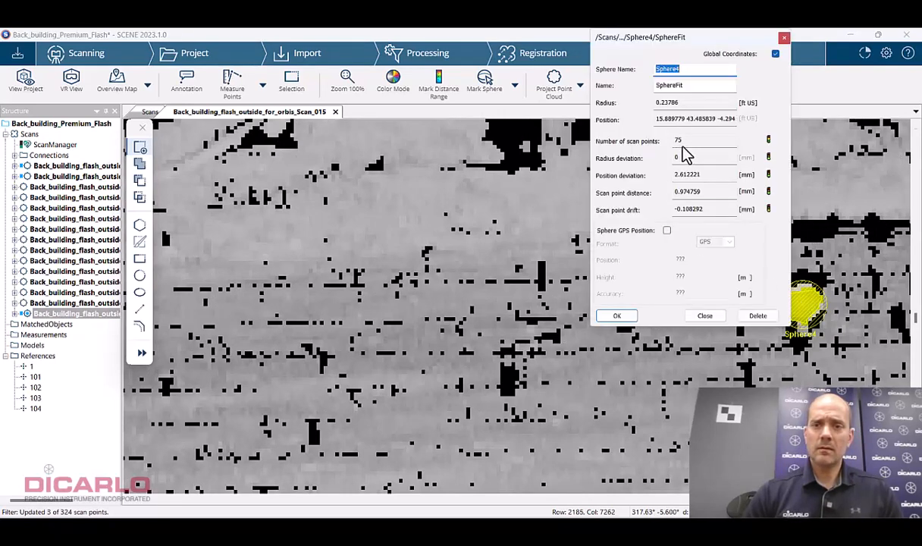
pyautogui.click(758, 317)
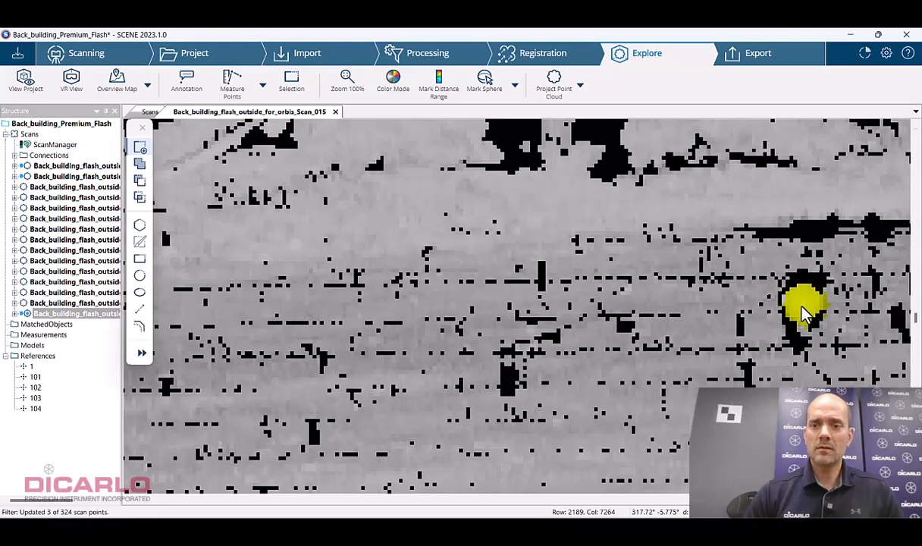
# Mark the third sphere target in Scan_015 from the selected scan points, accept its fit and close the planar view.
pyautogui.rightClick(802, 307)
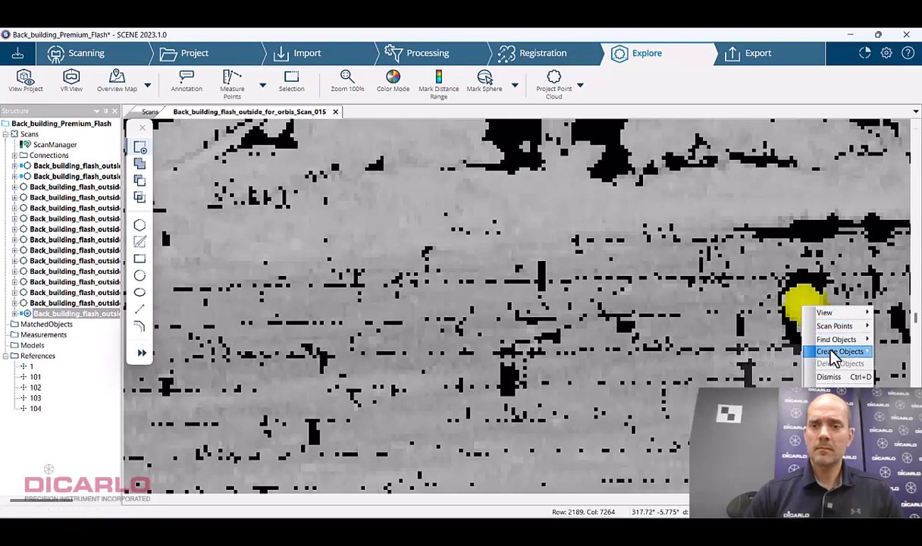
pyautogui.moveTo(835, 353)
pyautogui.click(770, 363)
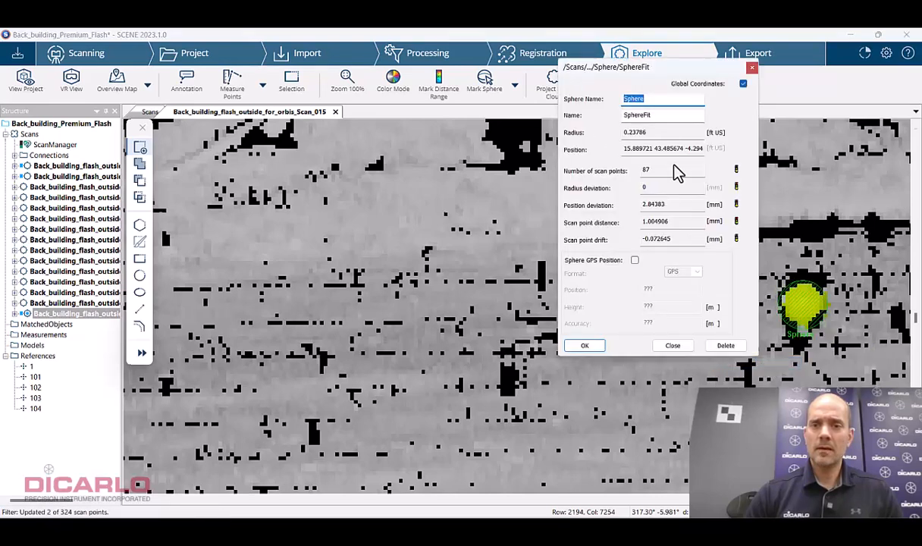
pyautogui.click(593, 346)
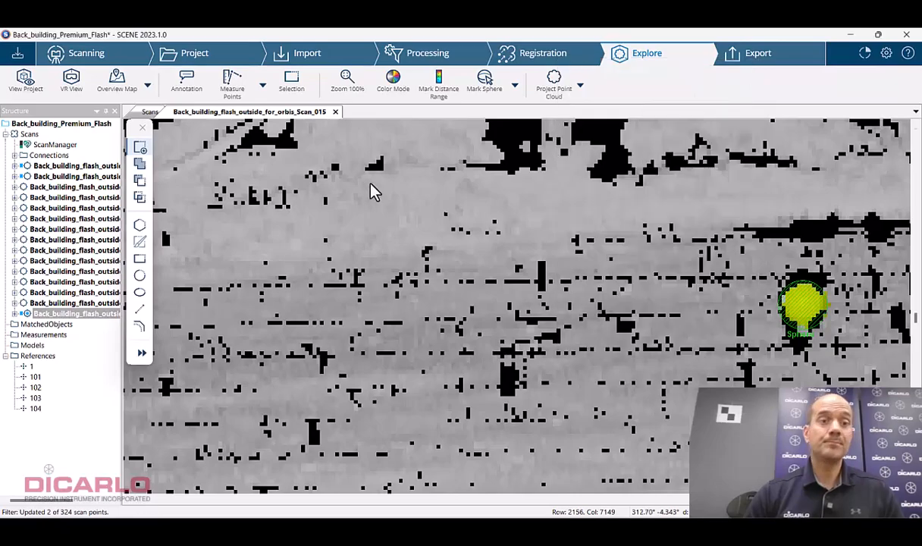
pyautogui.click(335, 111)
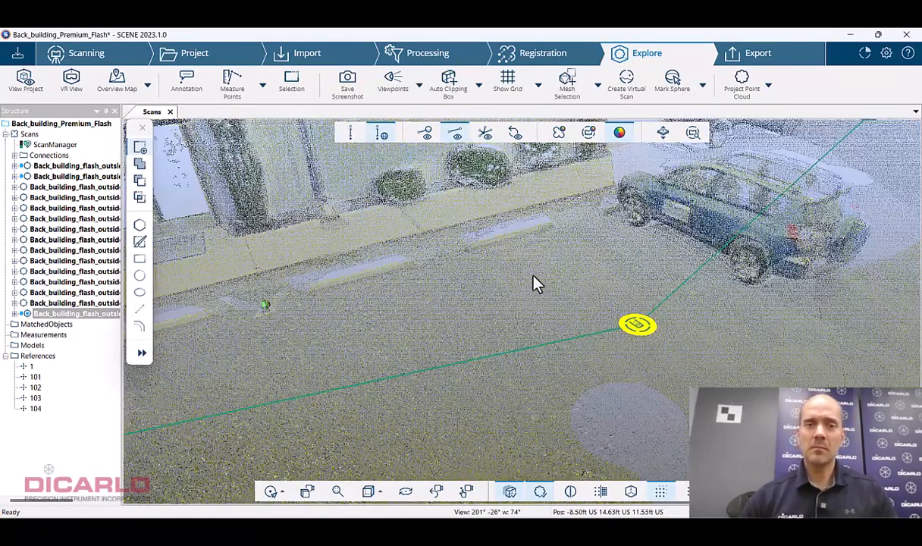
# Close the Explore view of the scans and open the project in the registration view.
pyautogui.moveTo(533, 275); pyautogui.dragTo(506, 348)
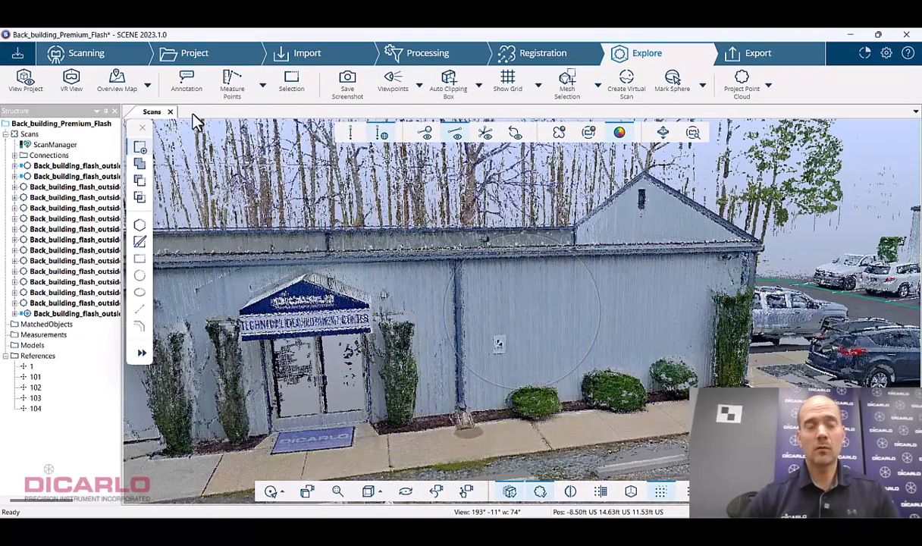
pyautogui.moveTo(529, 319)
pyautogui.mouseDown()
pyautogui.moveTo(362, 325)
pyautogui.moveTo(531, 317)
pyautogui.mouseUp()
pyautogui.click(169, 112)
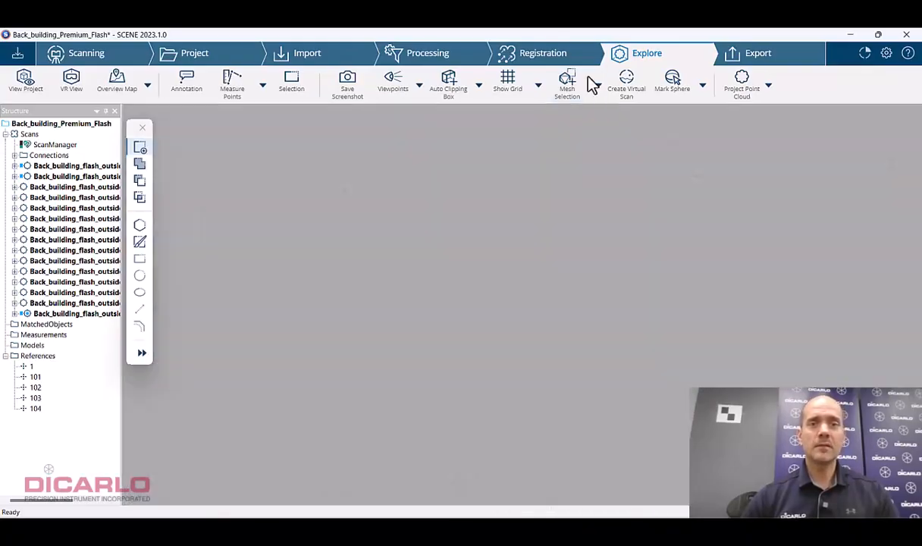
pyautogui.click(508, 51)
pyautogui.click(165, 85)
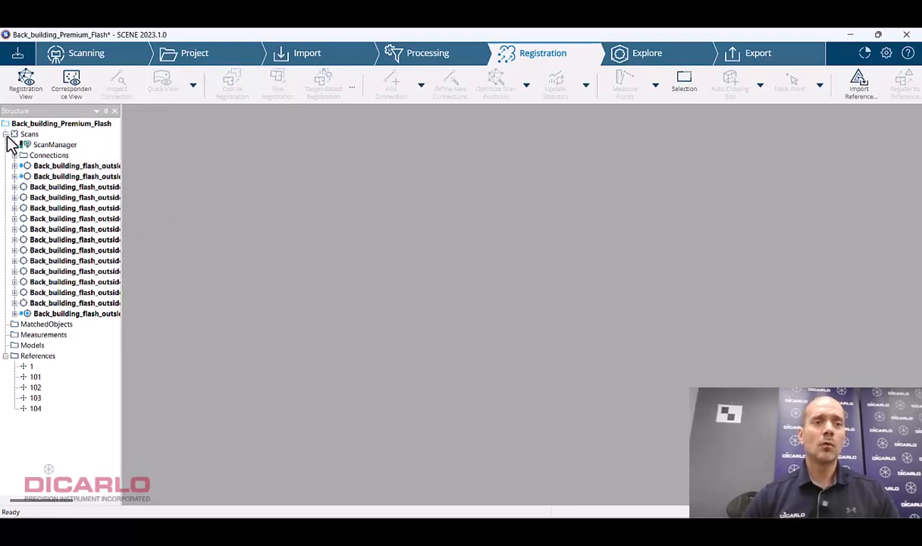
pyautogui.click(25, 81)
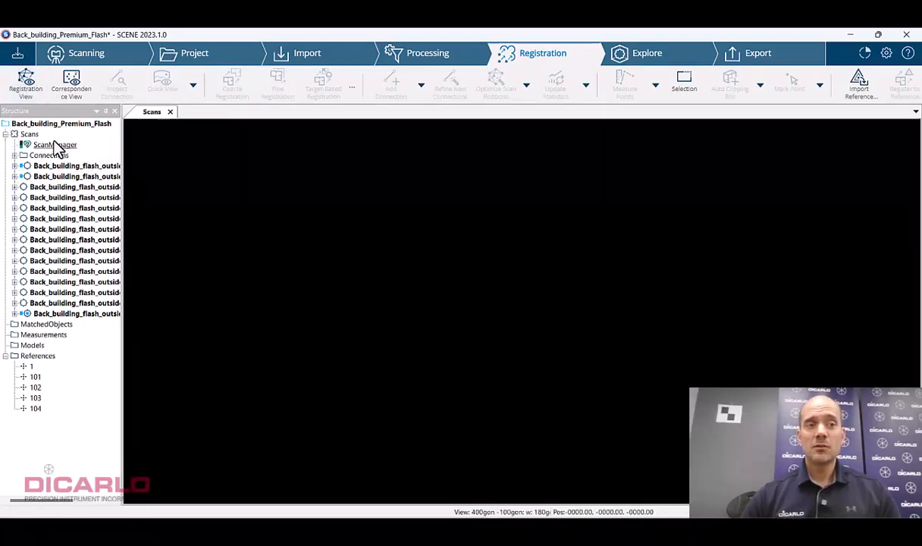
pyautogui.scroll(5, 534, 364)
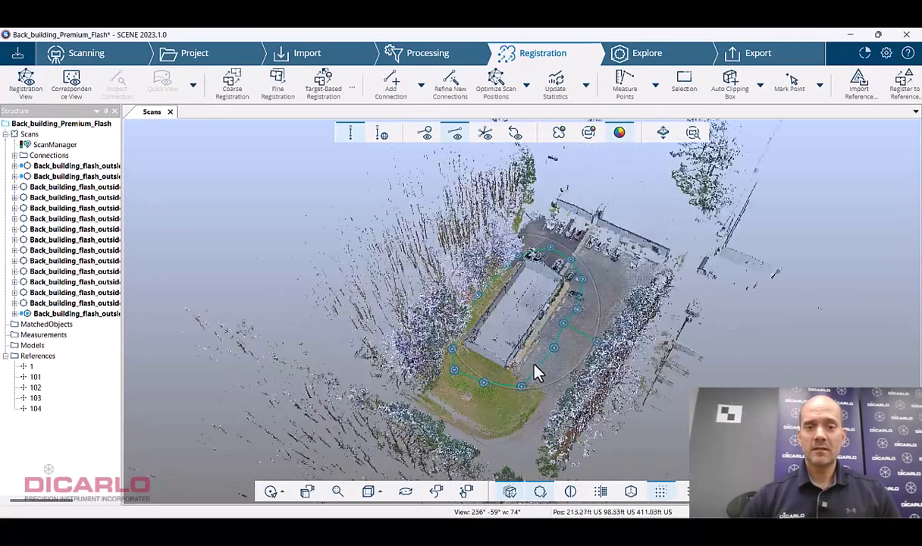
pyautogui.moveTo(606, 330); pyautogui.dragTo(512, 294)
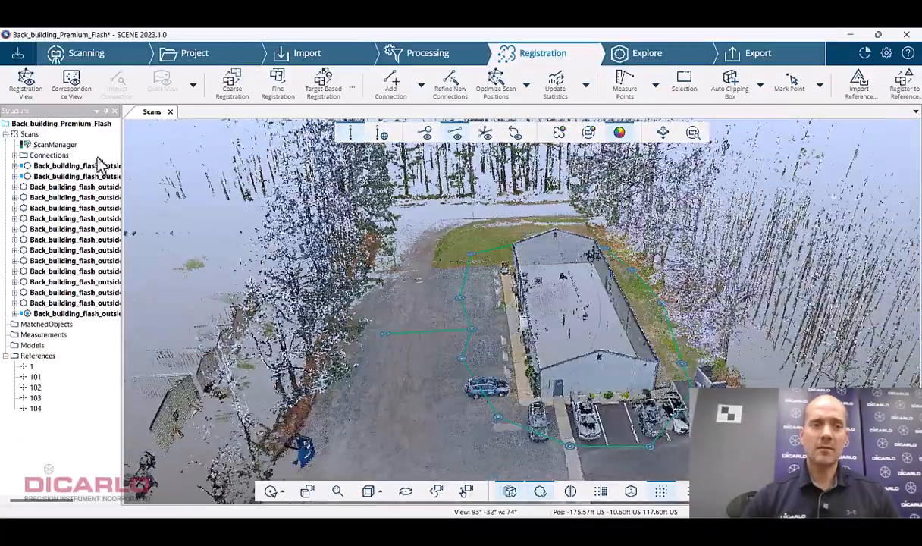
# Check the scan point errors and target tensions in the ScanManager, then close it.
pyautogui.doubleClick(61, 145)
pyautogui.click(208, 186)
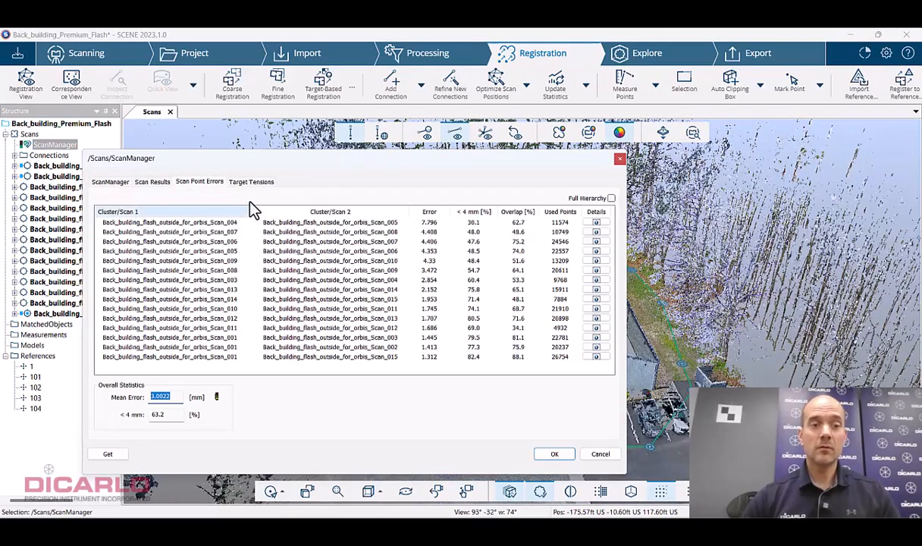
pyautogui.click(248, 182)
pyautogui.click(620, 160)
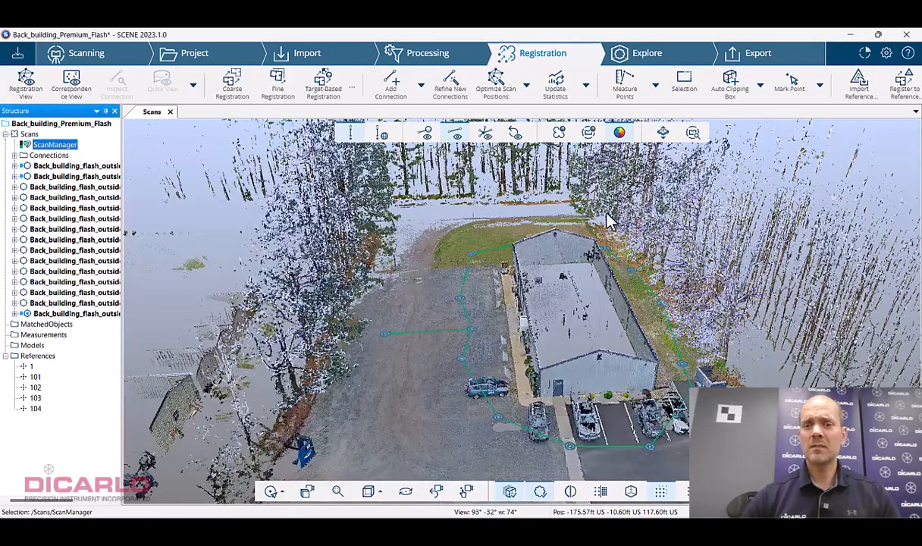
# Examine the scan positions around the building and the sphere targets along the gravel lot in the registration view.
pyautogui.moveTo(744, 353); pyautogui.dragTo(788, 381)
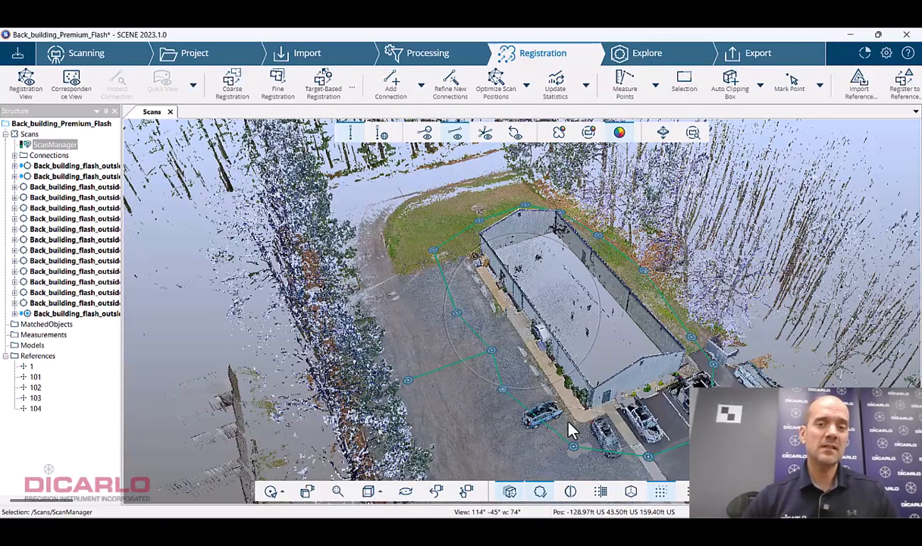
pyautogui.moveTo(700, 353); pyautogui.dragTo(752, 382)
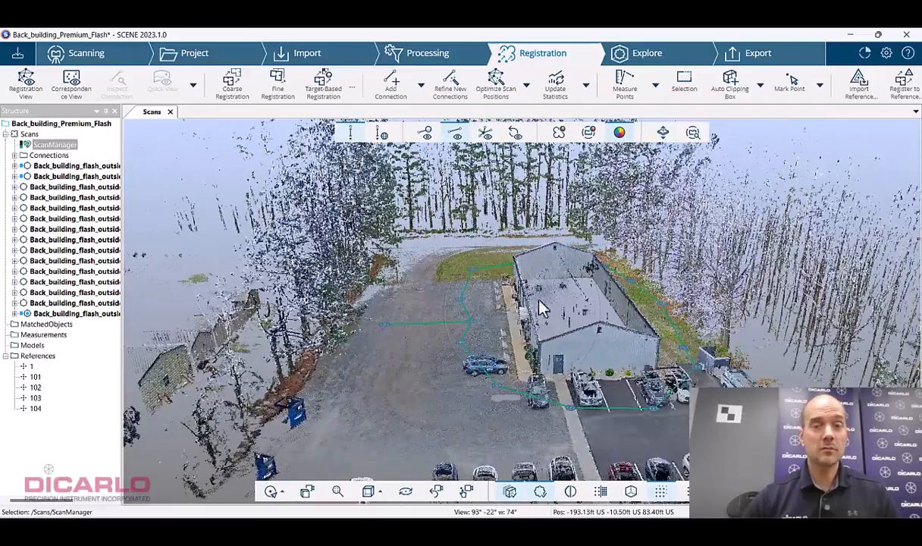
pyautogui.scroll(3, 485, 318)
pyautogui.moveTo(532, 322); pyautogui.dragTo(508, 306)
pyautogui.scroll(3, 702, 353)
pyautogui.scroll(2, 702, 352)
pyautogui.scroll(1, 704, 346)
pyautogui.moveTo(704, 346); pyautogui.dragTo(720, 334)
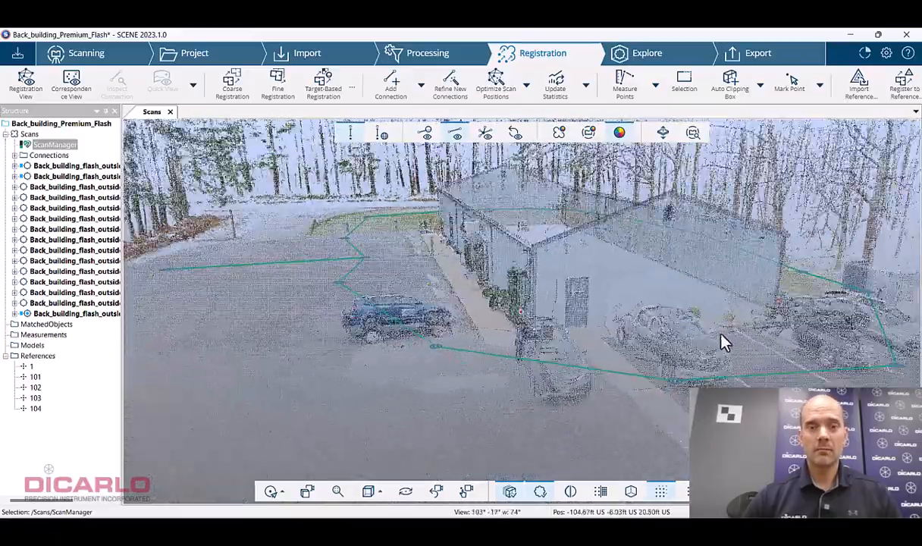
pyautogui.moveTo(535, 322); pyautogui.dragTo(449, 287)
pyautogui.scroll(3, 434, 276)
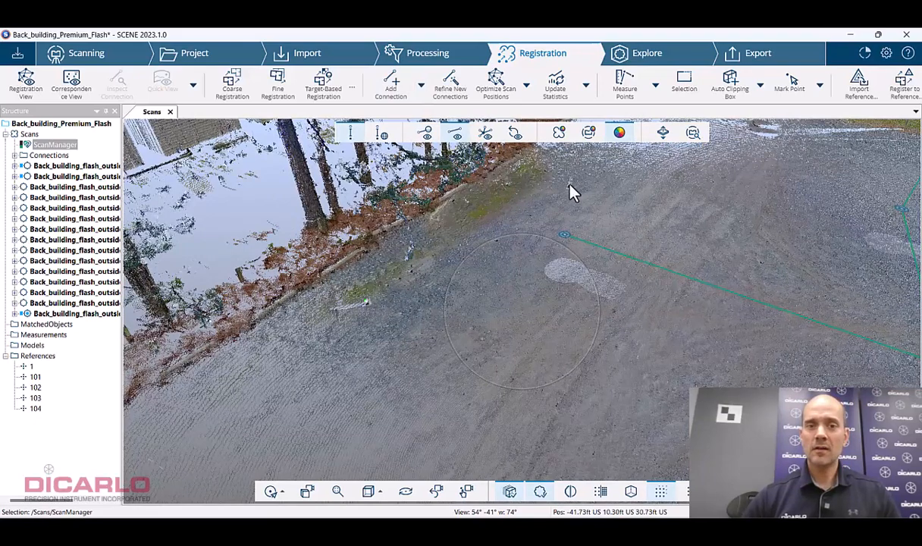
# Review the fitted spheres stored under the first two scans and the last scan, collapsing their entries again.
pyautogui.click(15, 166)
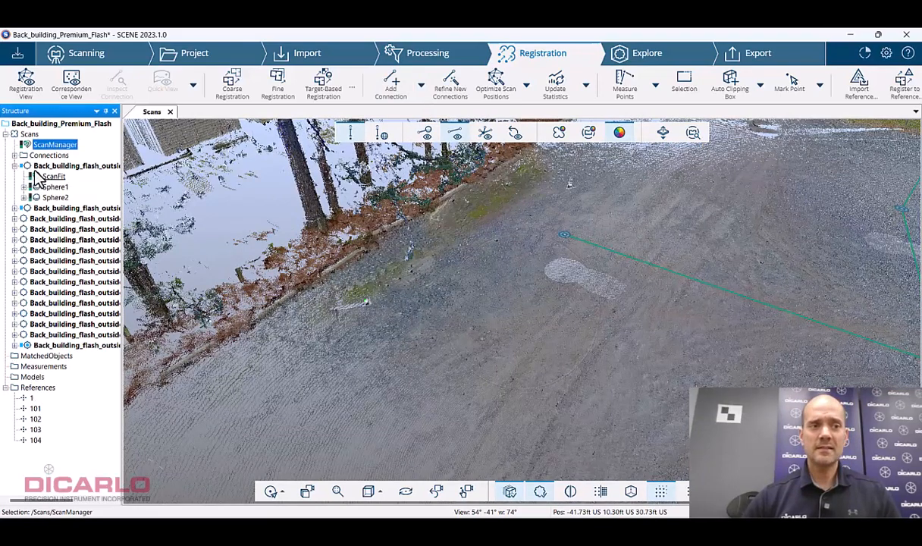
pyautogui.click(14, 208)
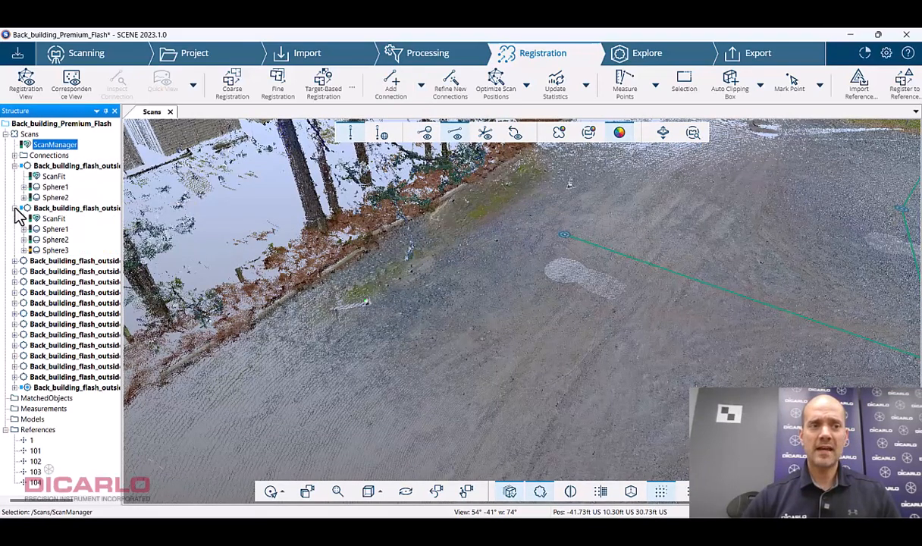
pyautogui.click(14, 387)
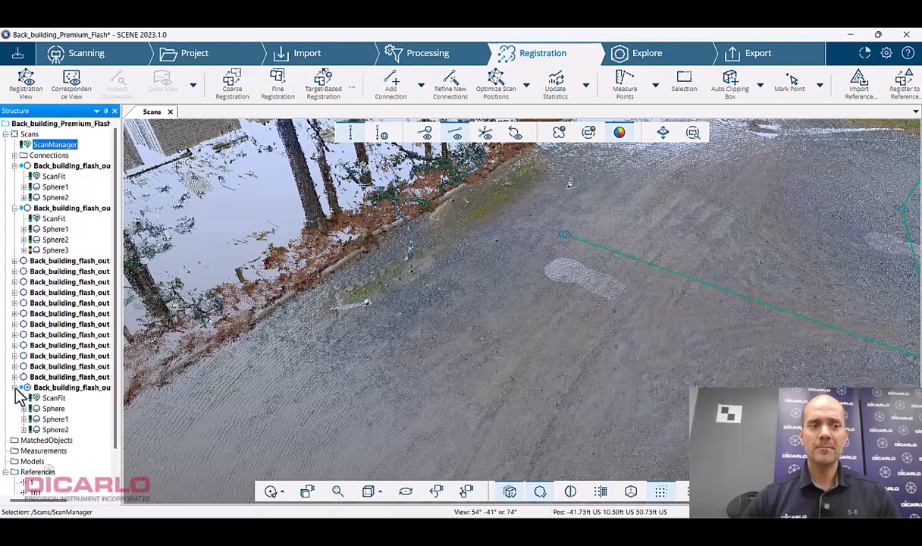
pyautogui.click(15, 304)
pyautogui.click(16, 303)
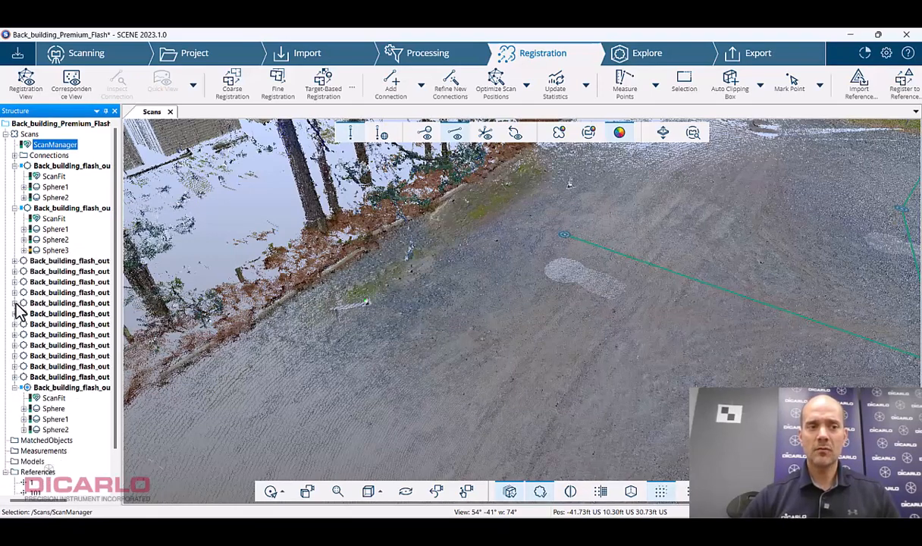
pyautogui.click(14, 208)
pyautogui.click(15, 165)
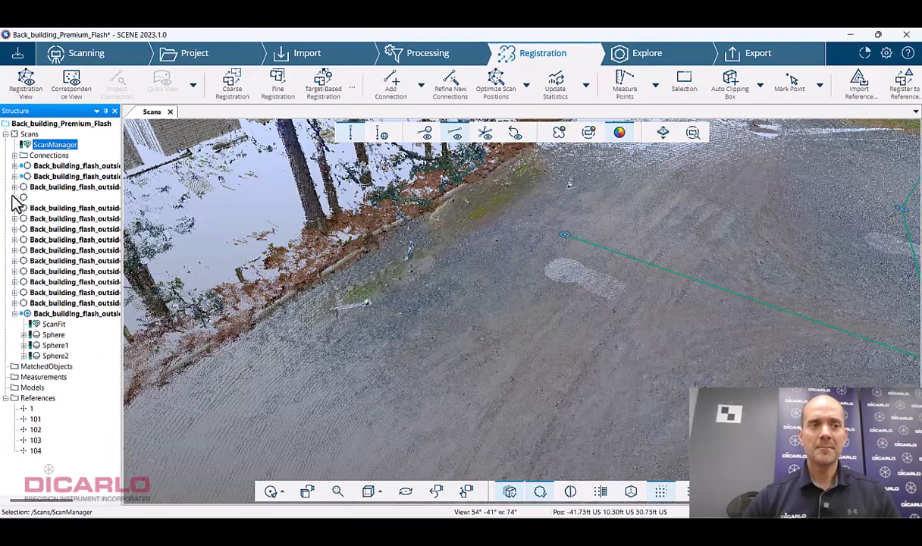
pyautogui.click(16, 314)
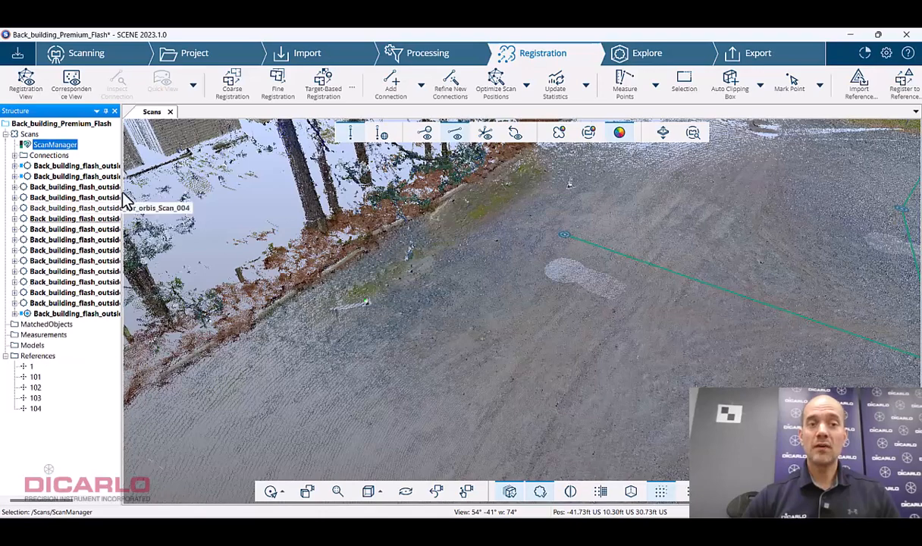
# Run the correspondence search and show the target connections between the scan positions and the spheres.
pyautogui.click(419, 89)
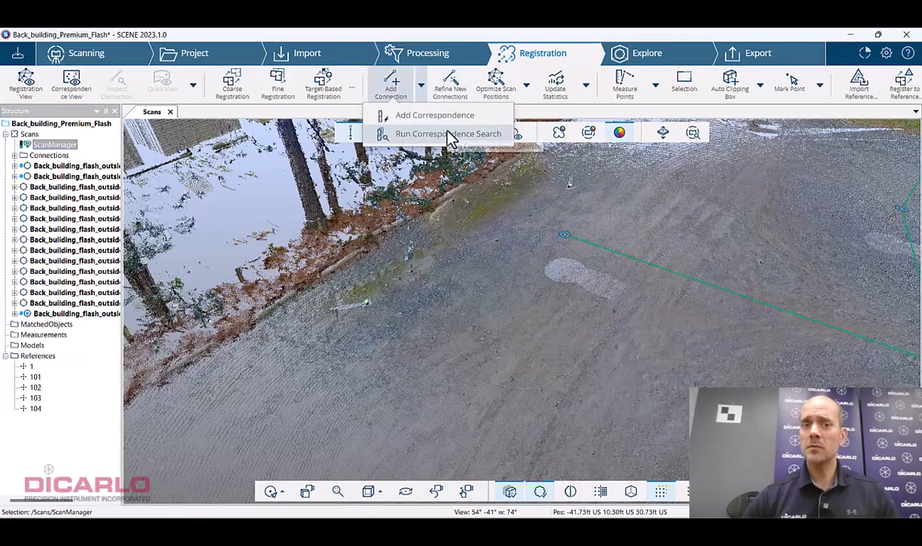
pyautogui.click(448, 135)
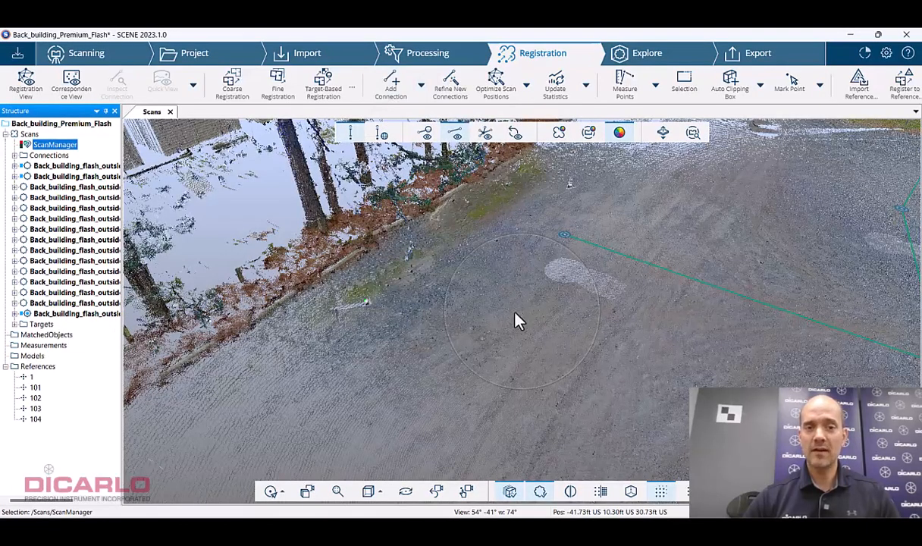
pyautogui.moveTo(515, 320); pyautogui.dragTo(426, 290)
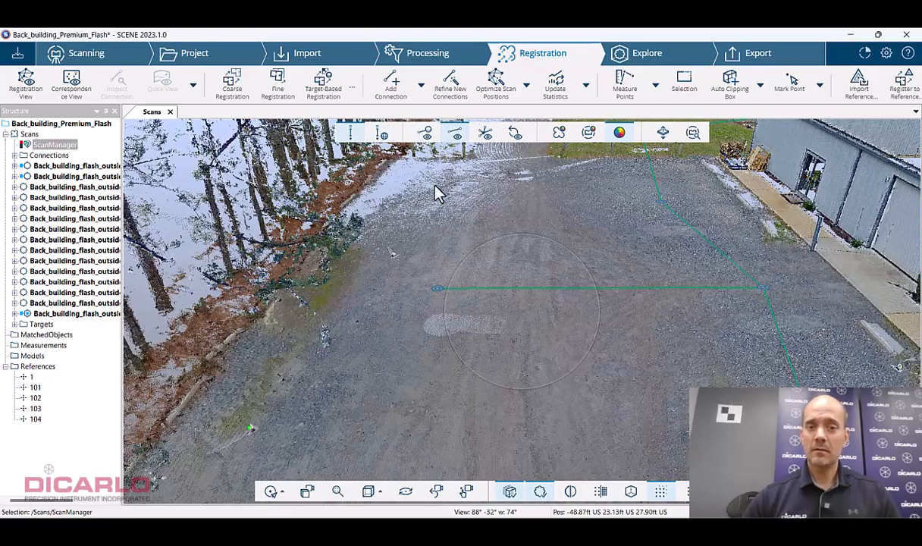
pyautogui.click(426, 133)
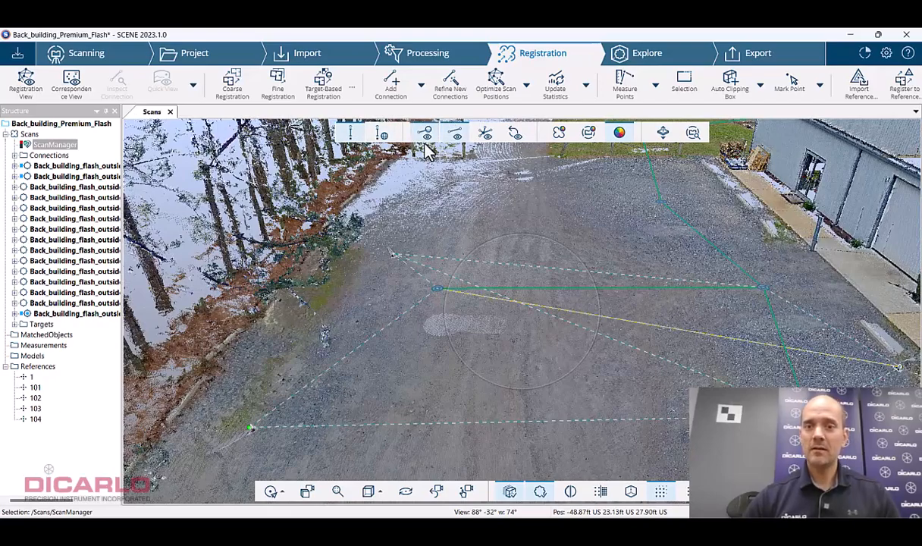
# Compare the gravel lot view with the target connections shown and hidden, leaving them hidden.
pyautogui.moveTo(530, 350); pyautogui.dragTo(428, 150)
pyautogui.click(426, 135)
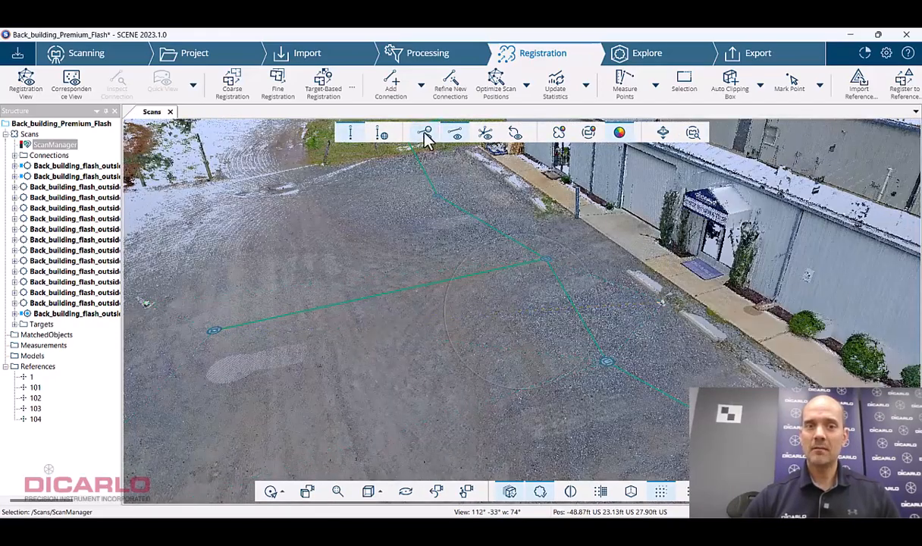
pyautogui.click(426, 135)
pyautogui.click(426, 135)
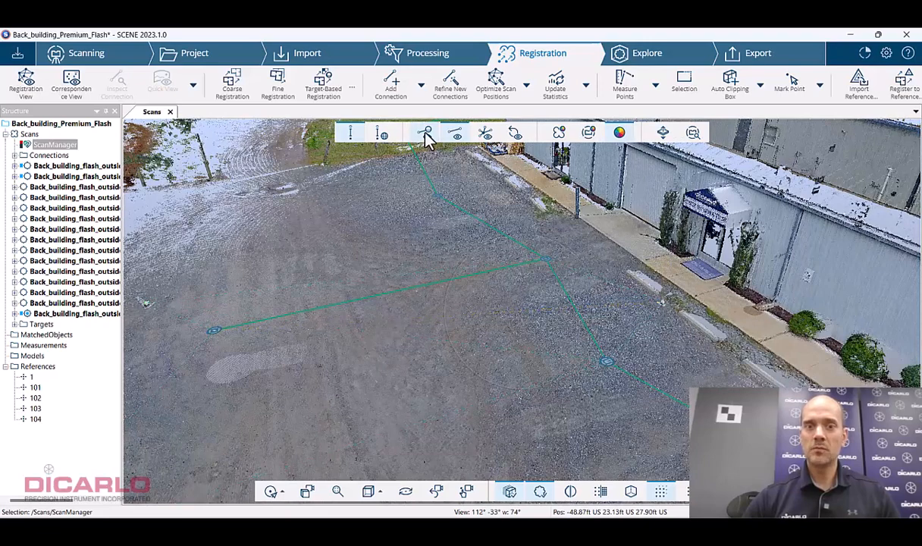
pyautogui.click(426, 135)
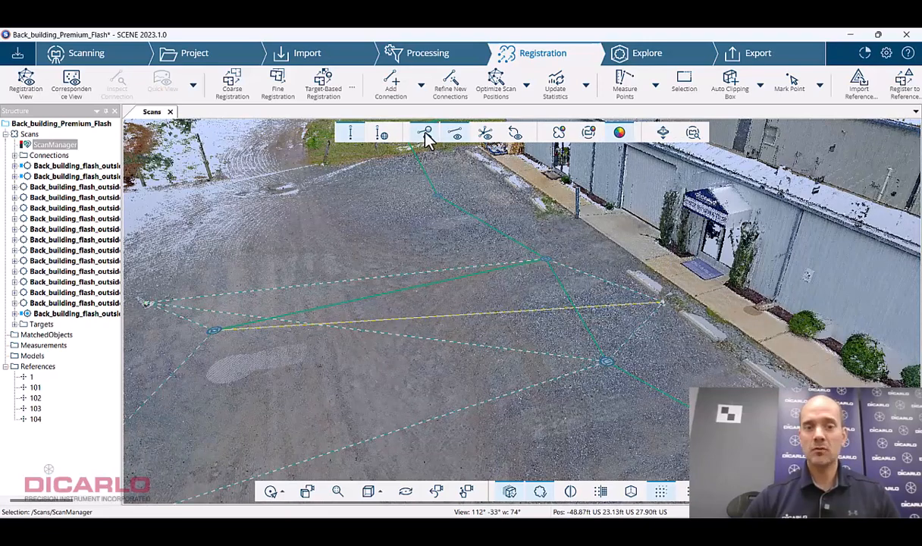
pyautogui.click(425, 134)
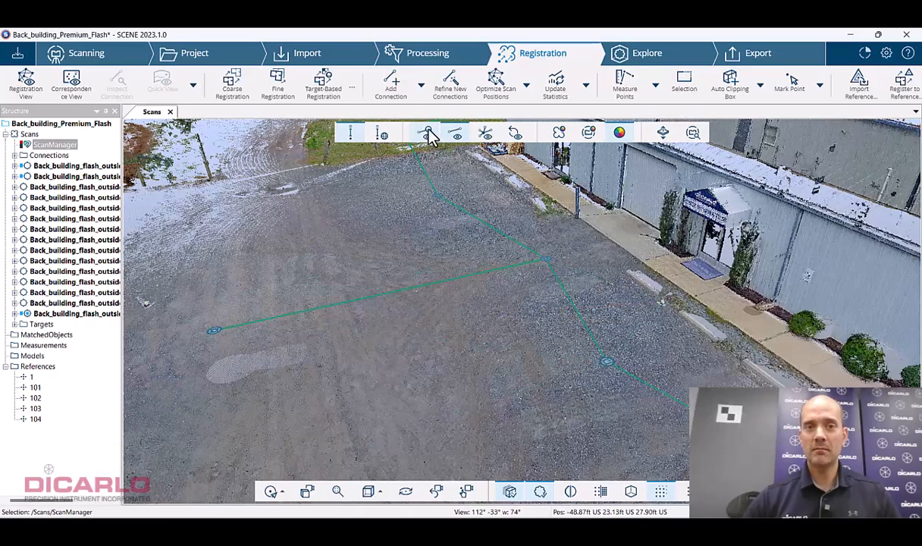
pyautogui.click(426, 134)
pyautogui.click(427, 135)
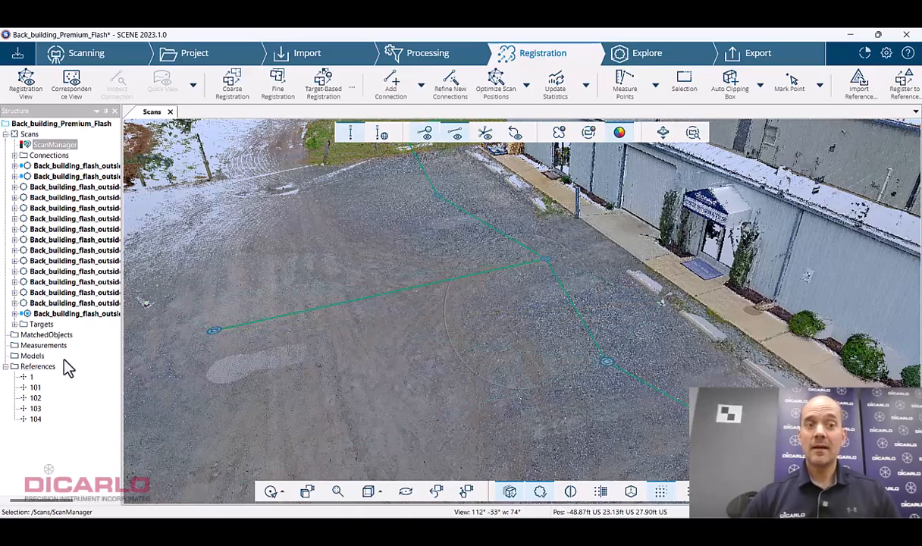
# Register the scans to the imported reference points and review the mean scan point error for the full hierarchy.
pyautogui.moveTo(472, 339); pyautogui.dragTo(712, 201)
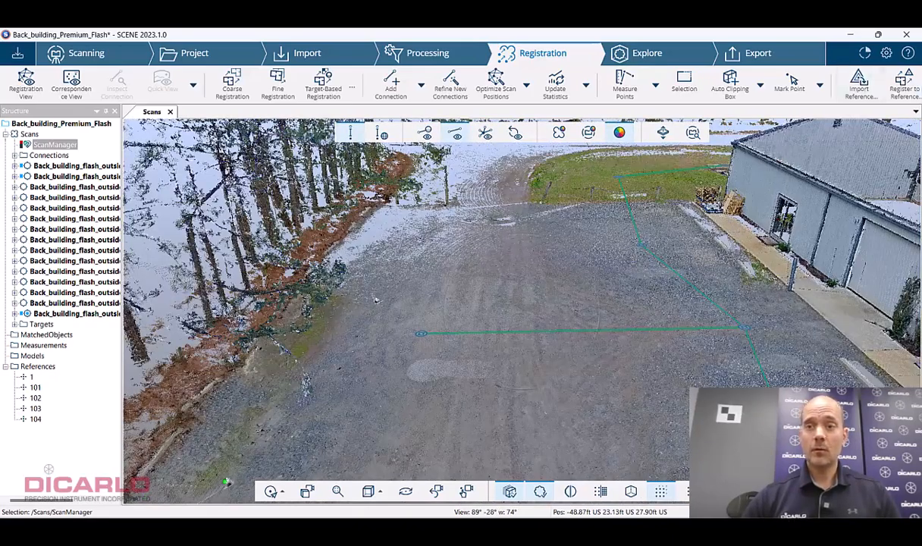
pyautogui.click(906, 85)
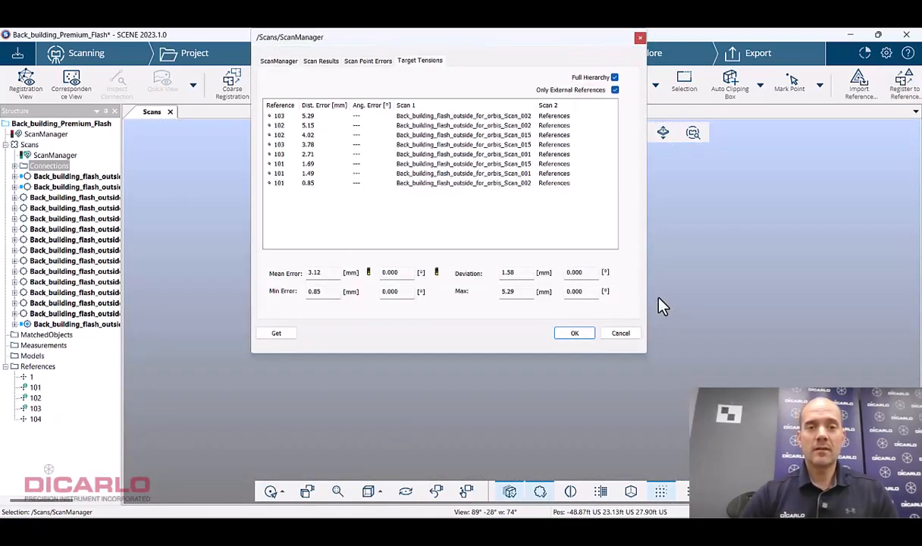
pyautogui.click(366, 61)
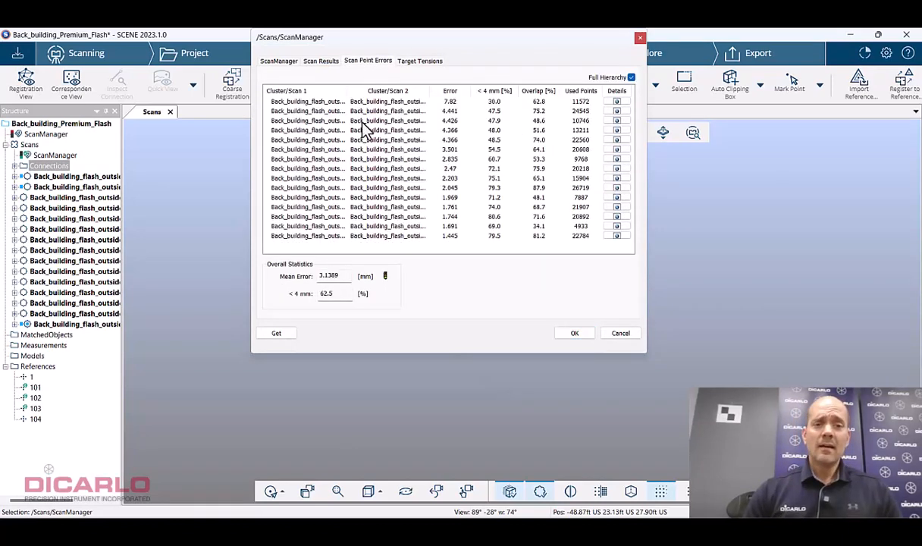
pyautogui.moveTo(341, 277); pyautogui.dragTo(298, 279)
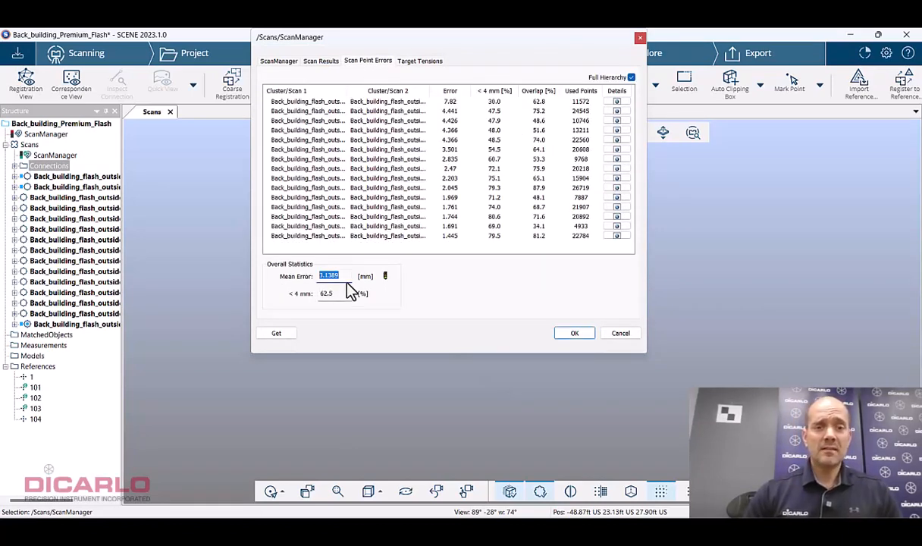
# Review the target tensions against the external references, close the scan manager results and reopen the registration view of the scans.
pyautogui.click(429, 61)
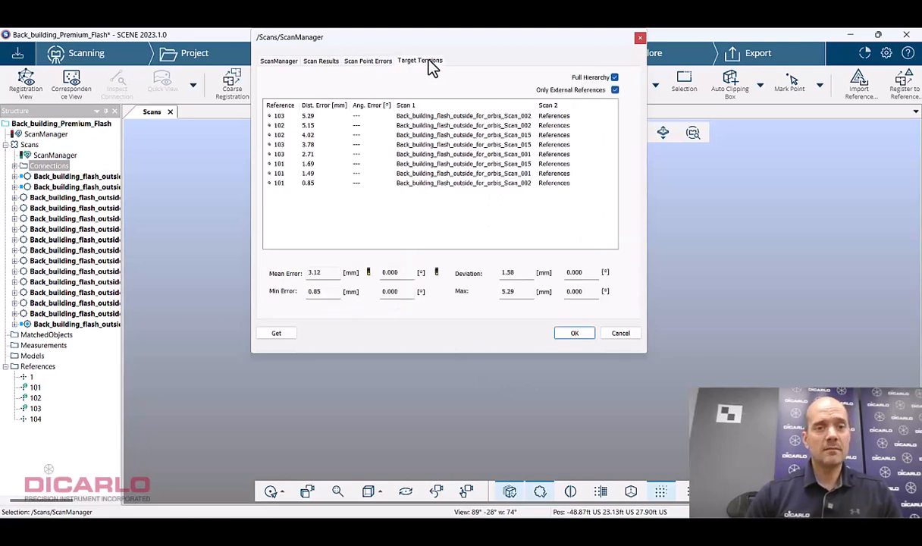
pyautogui.click(585, 335)
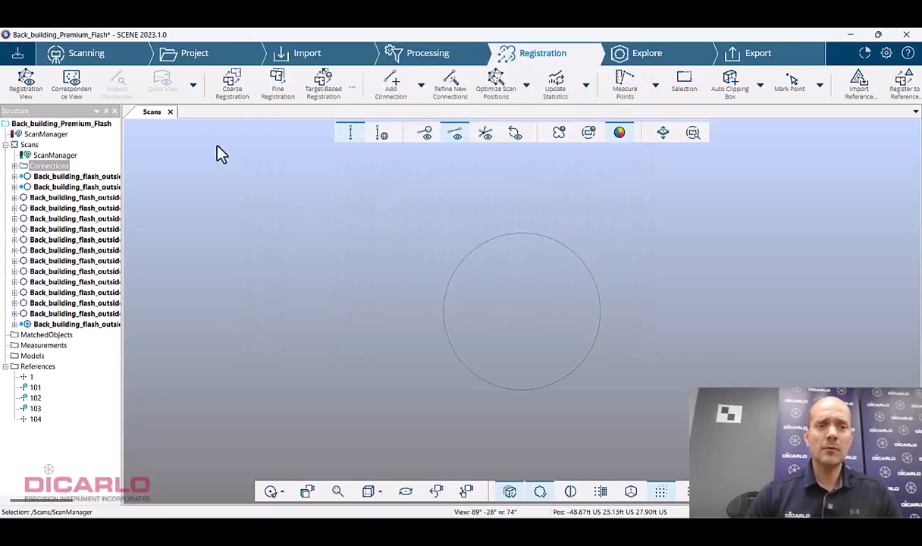
pyautogui.click(169, 111)
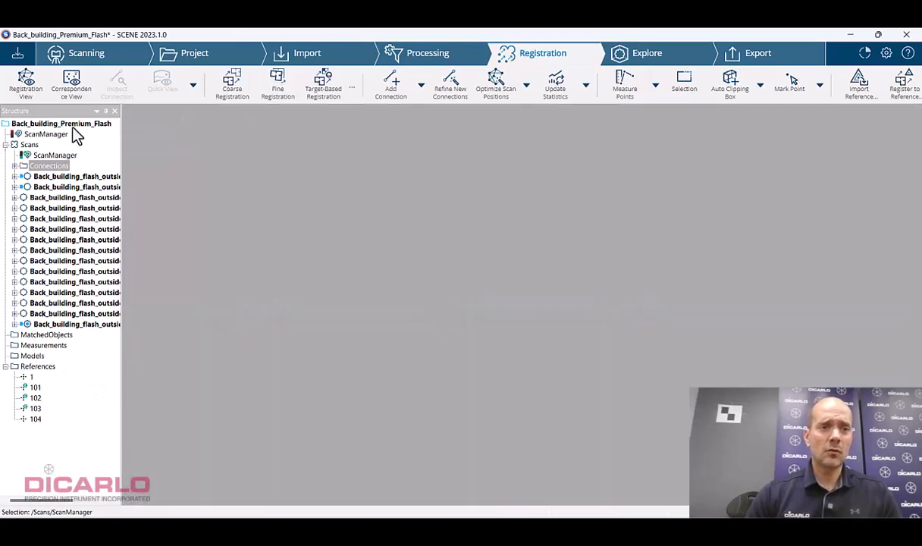
pyautogui.click(26, 83)
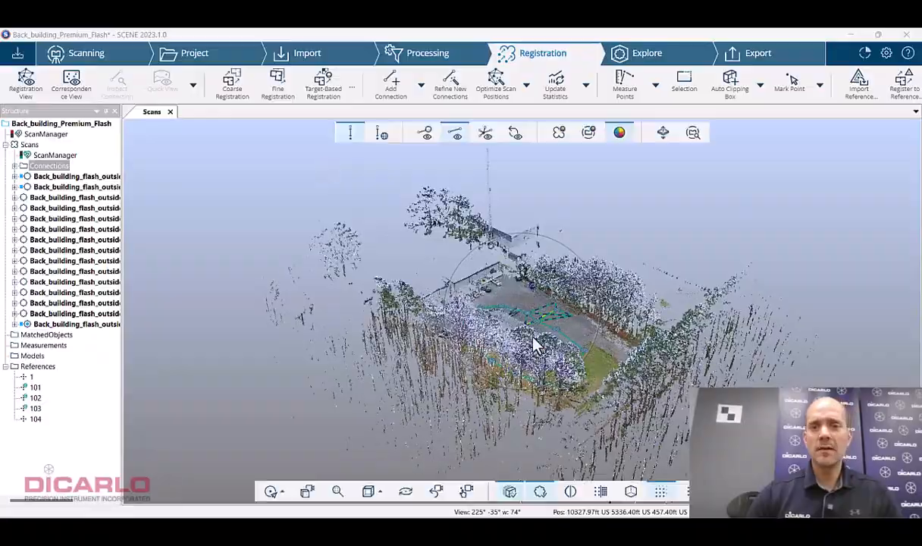
# Locate reference points 101, 102, 103 and 104 one after another in the registered point cloud.
pyautogui.rightClick(36, 388)
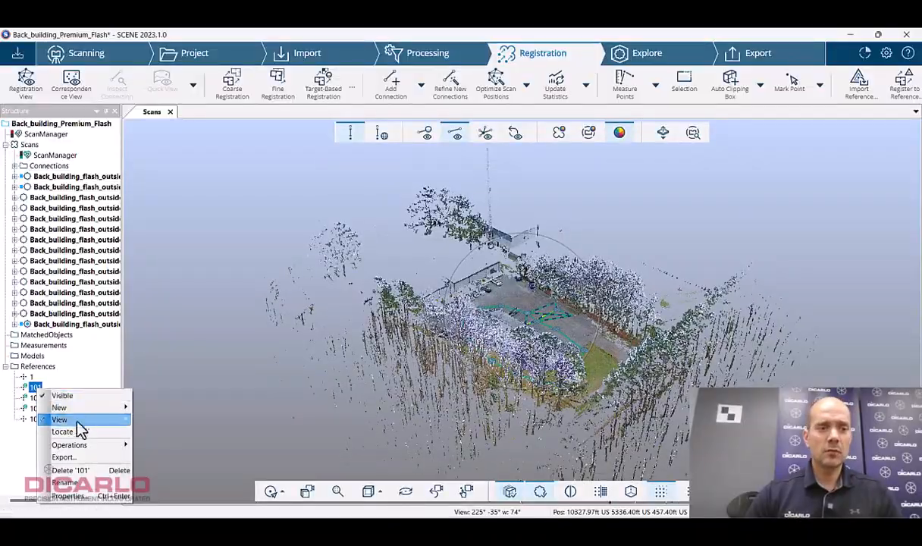
pyautogui.click(76, 413)
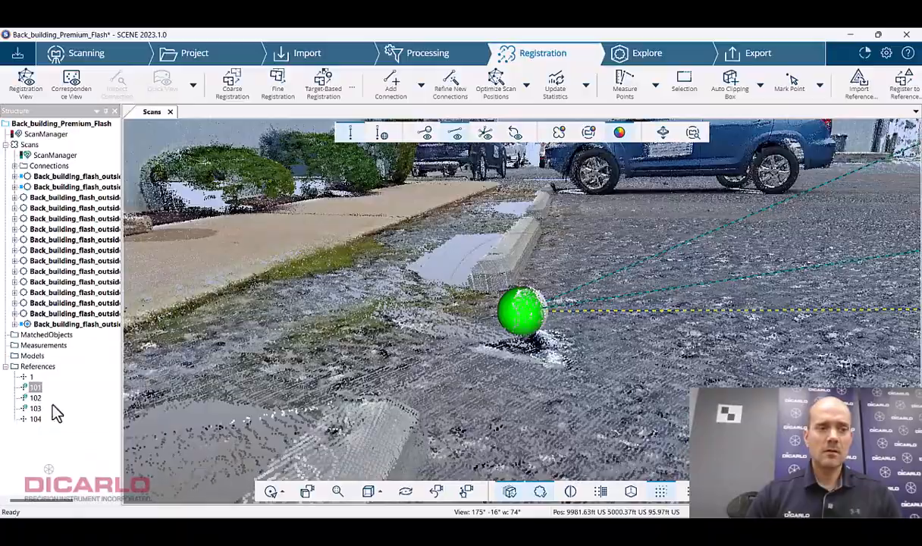
pyautogui.rightClick(35, 398)
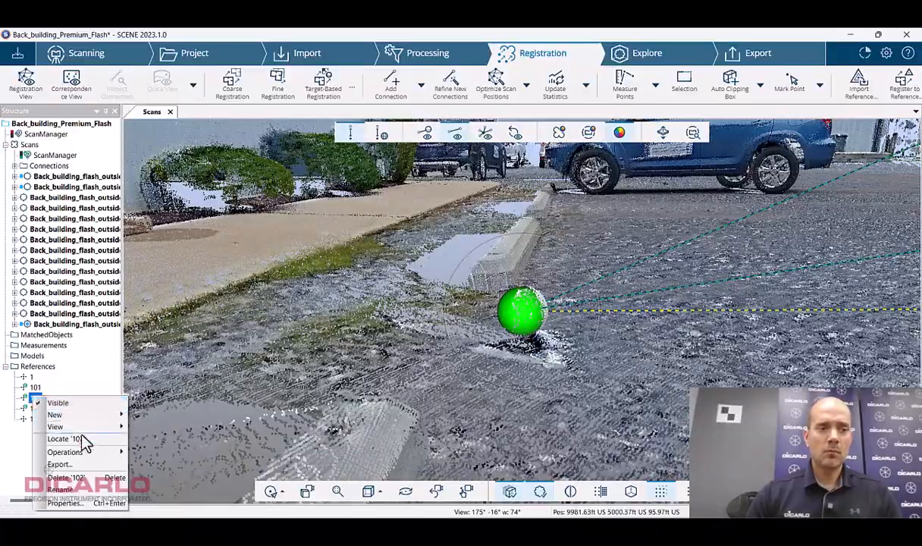
pyautogui.click(83, 439)
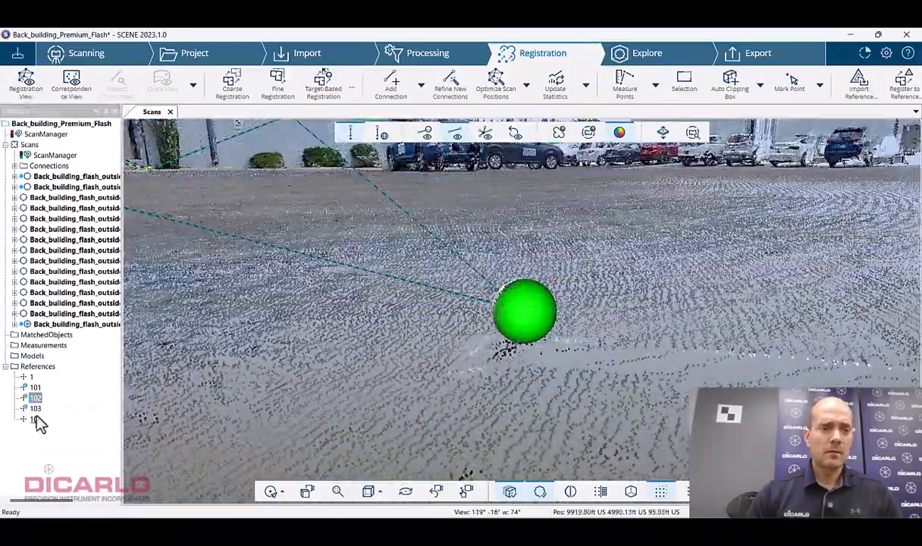
pyautogui.rightClick(35, 408)
pyautogui.click(77, 334)
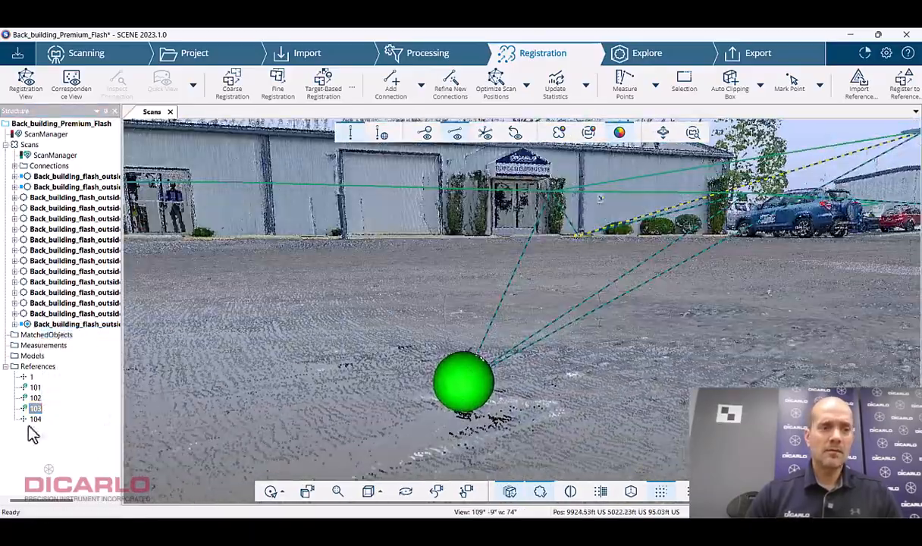
pyautogui.rightClick(35, 419)
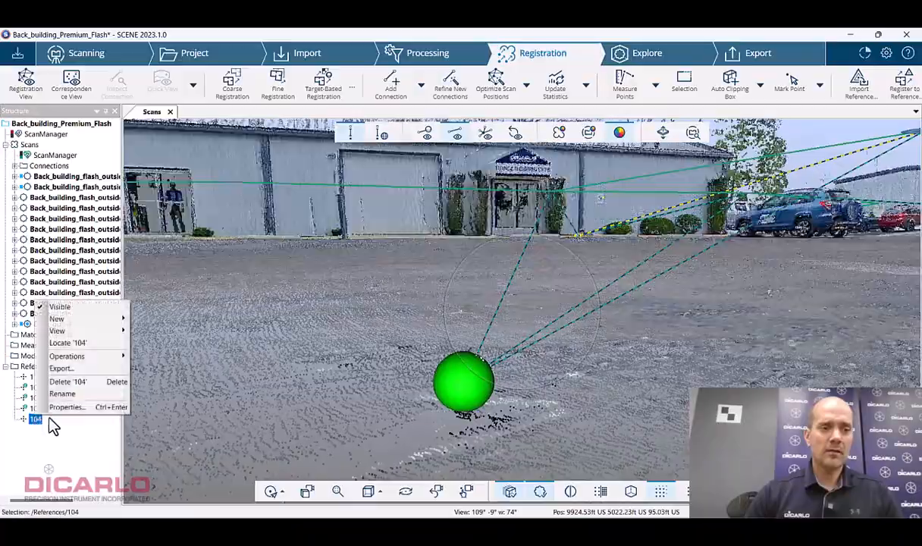
pyautogui.click(75, 343)
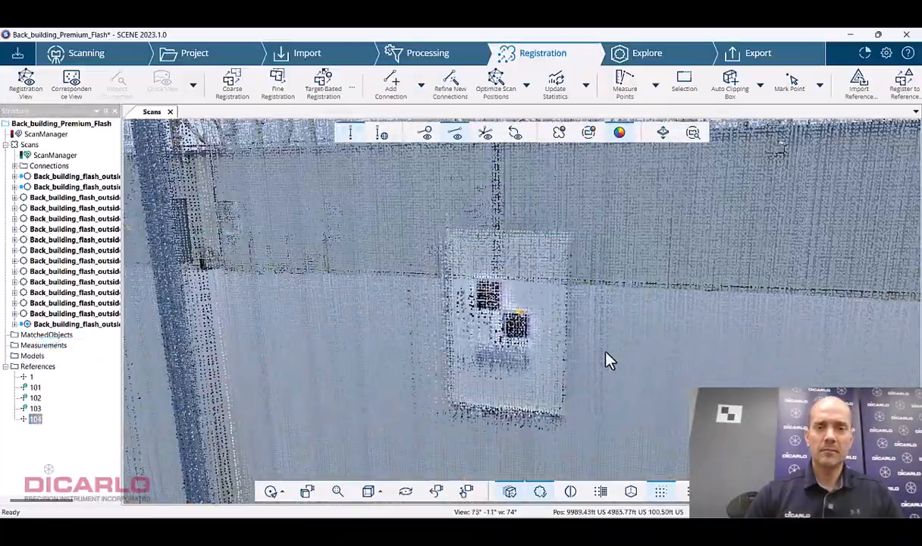
# Examine the registered point cloud from the wall target at 104 out to the whole building, tree line and gravel lot.
pyautogui.scroll(-8, 570, 332)
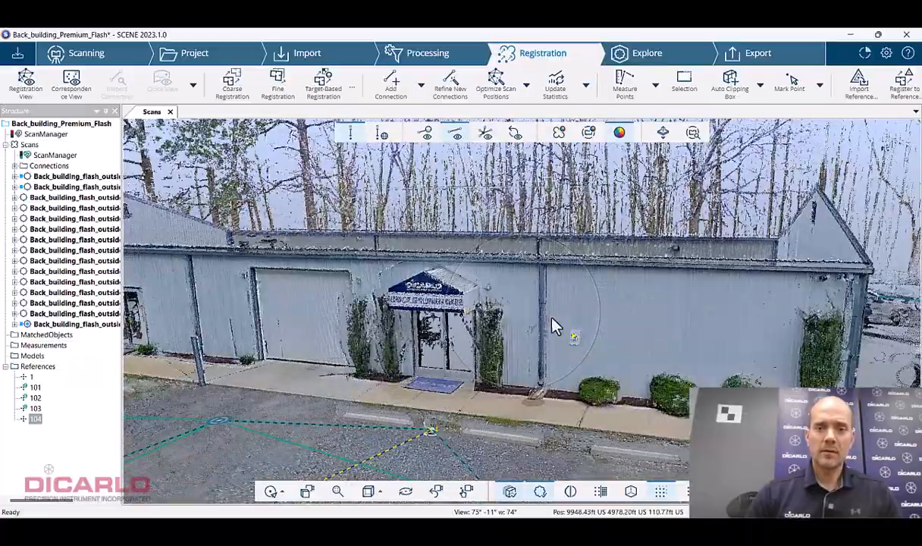
pyautogui.moveTo(550, 316); pyautogui.dragTo(504, 360)
pyautogui.scroll(5, 465, 313)
pyautogui.moveTo(660, 344); pyautogui.dragTo(470, 330)
pyautogui.scroll(-6, 485, 319)
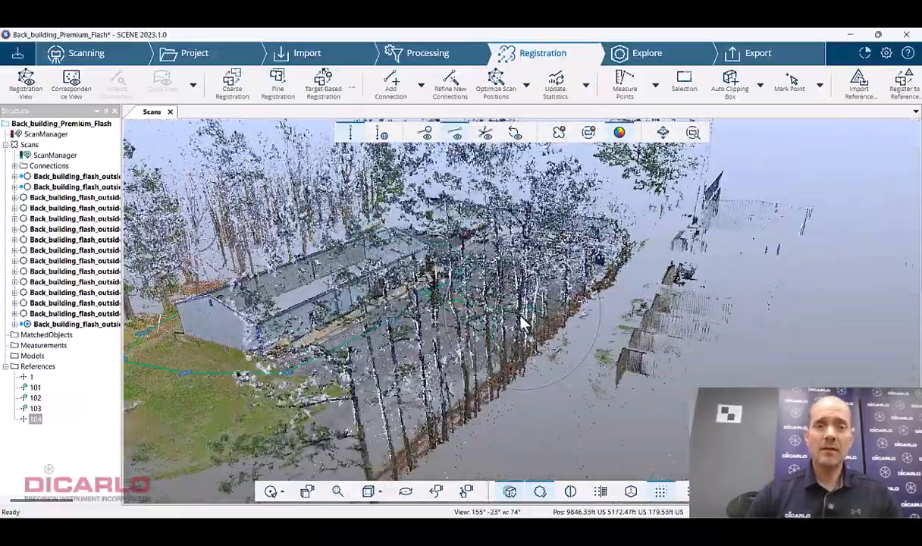
pyautogui.moveTo(518, 315); pyautogui.dragTo(571, 362, button='middle')
pyautogui.scroll(5, 526, 332)
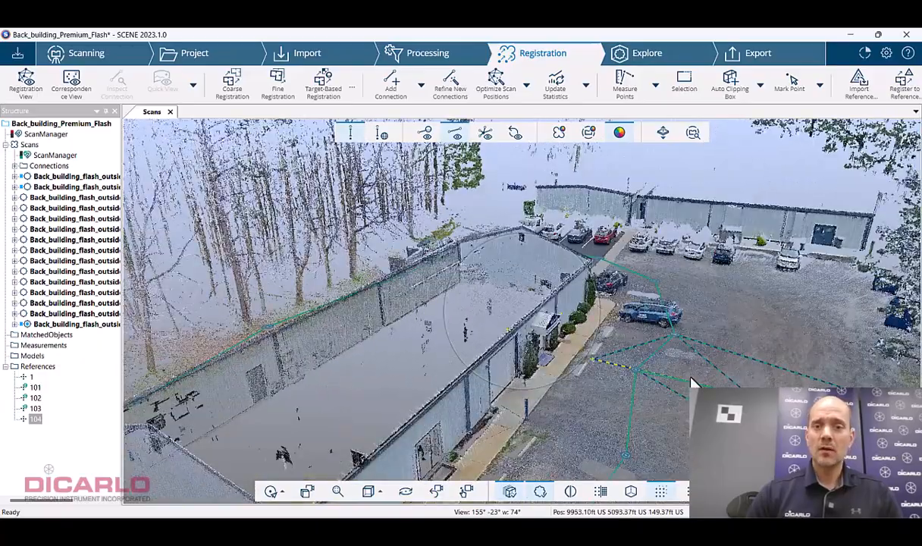
pyautogui.moveTo(691, 377); pyautogui.dragTo(725, 353)
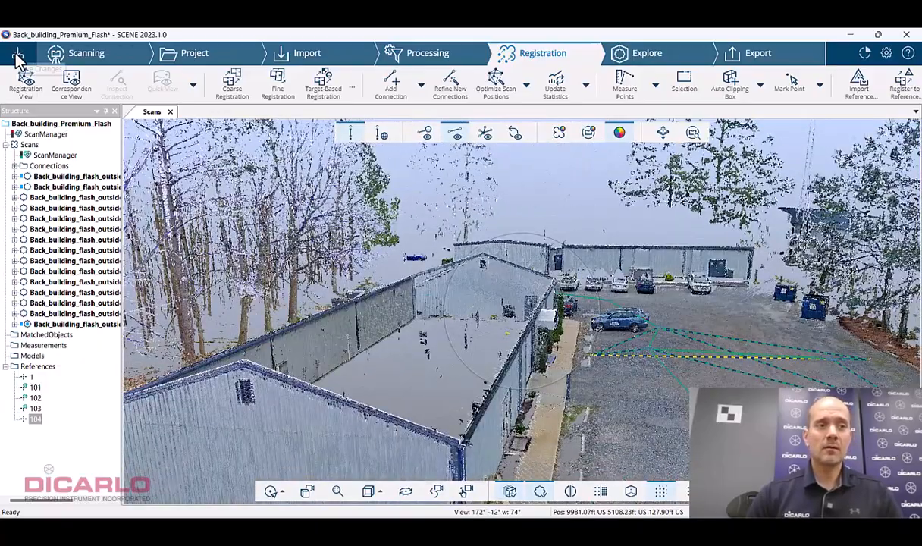
# Save the project changes as a shared revision with the comment "registered to targets".
pyautogui.click(18, 57)
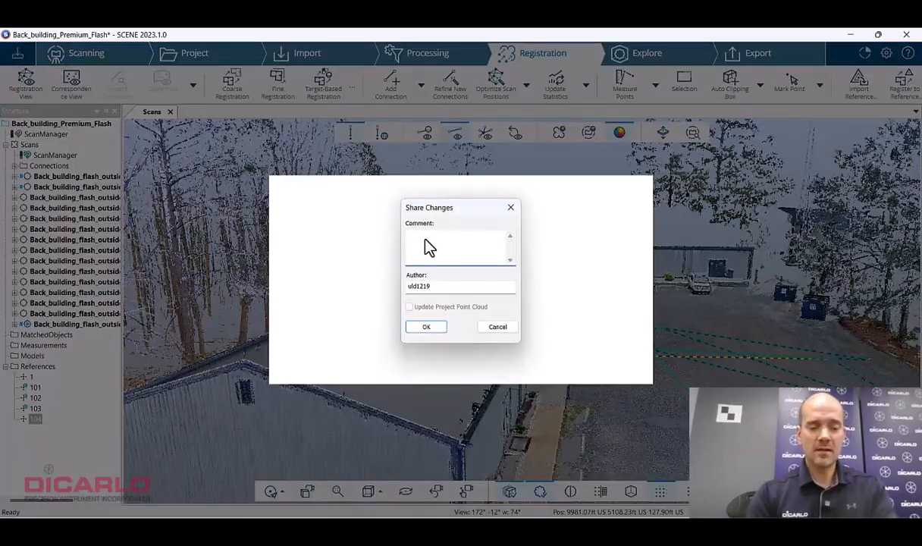
pyautogui.write('registered t')
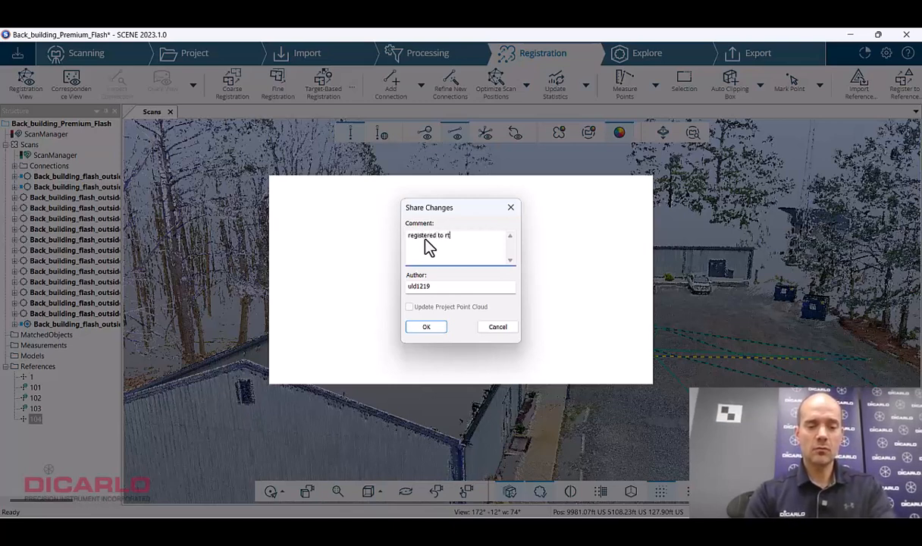
pyautogui.write('o targets')
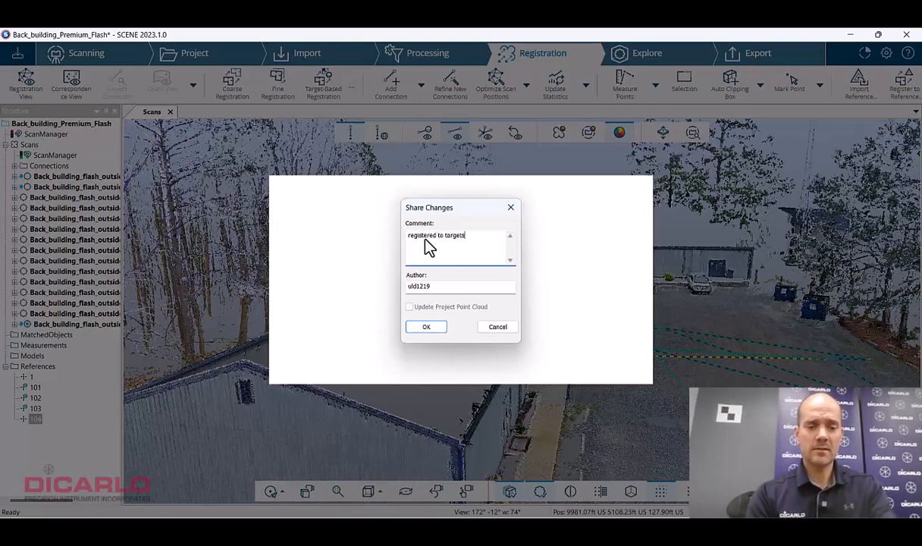
pyautogui.press('Return')
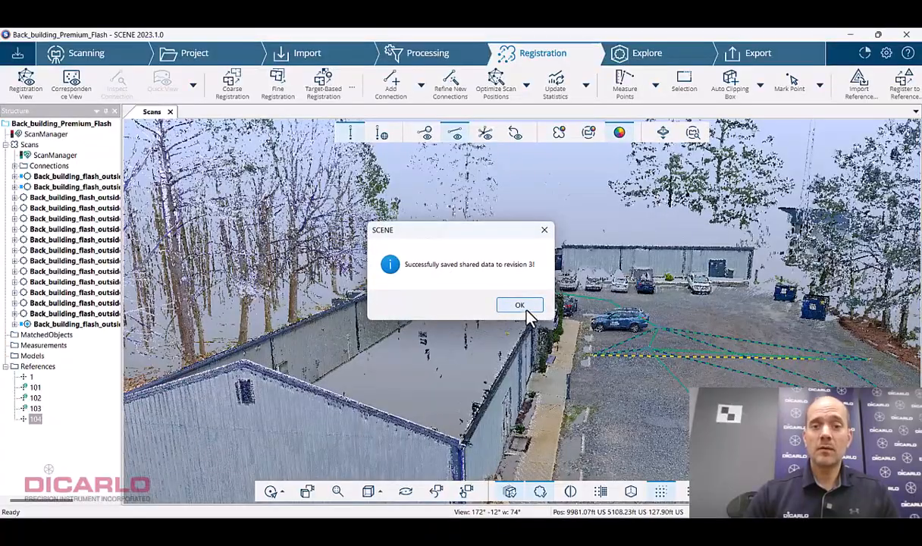
pyautogui.click(520, 305)
pyautogui.moveTo(494, 287); pyautogui.dragTo(544, 329)
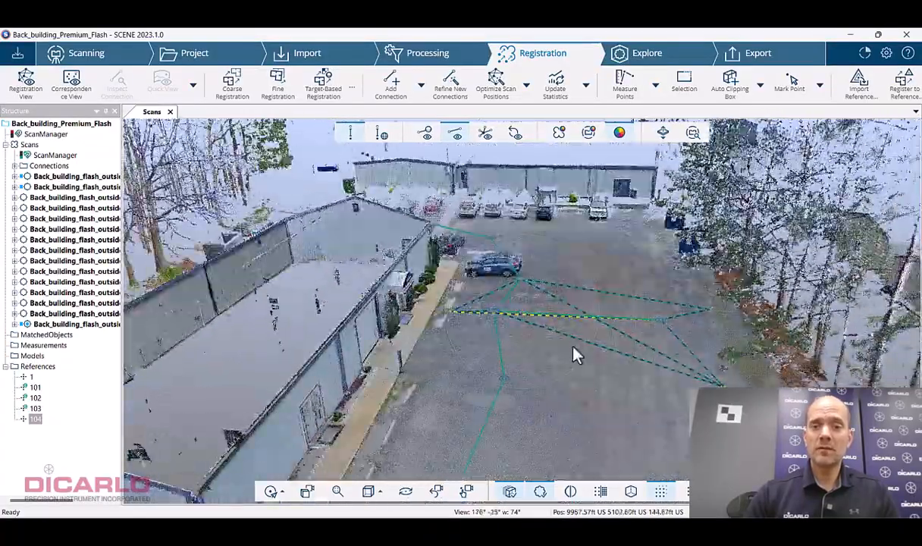
pyautogui.moveTo(604, 380); pyautogui.dragTo(493, 337)
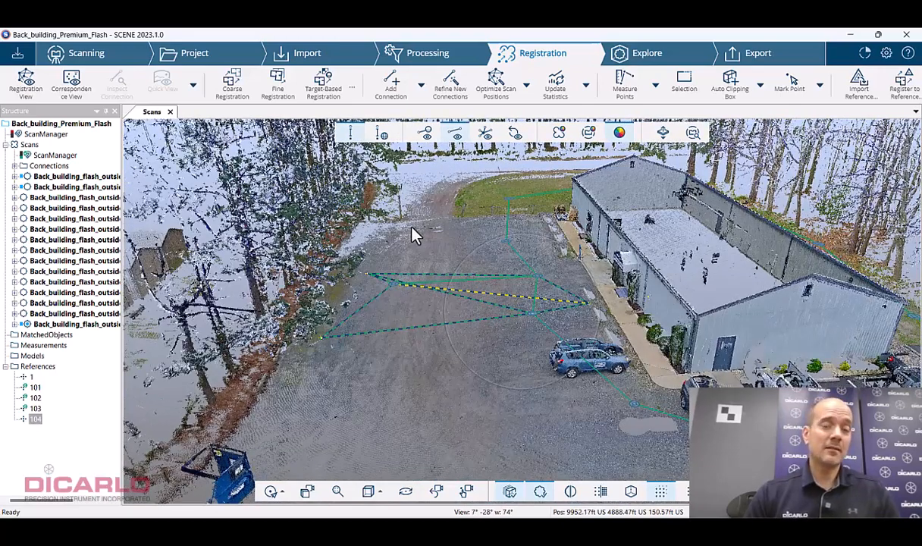